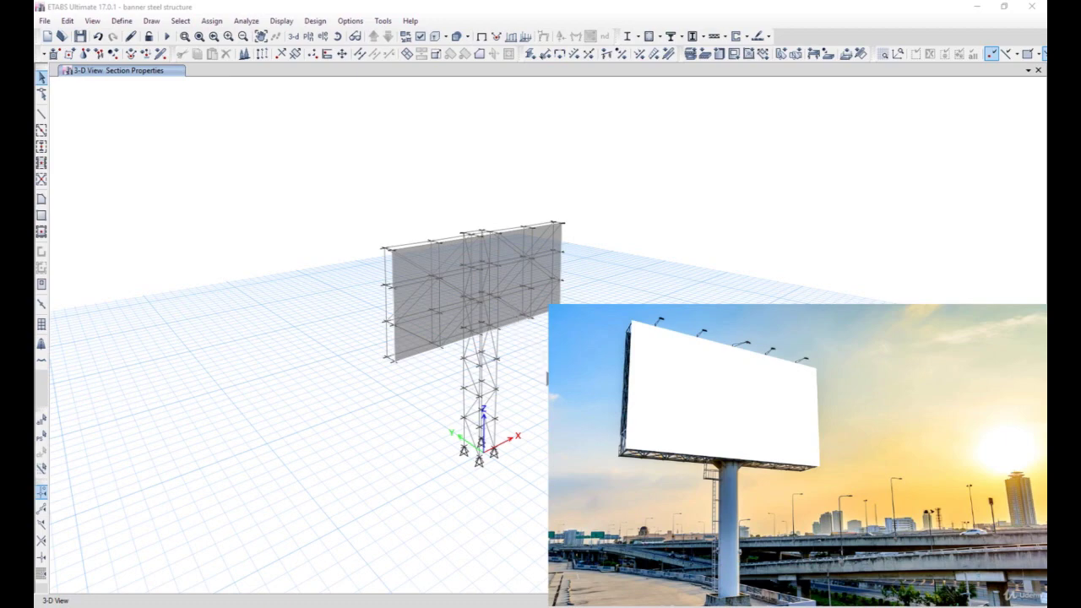
mouse_move(536, 386)
middle_mouse_down()
mouse_move(533, 397)
mouse_move(509, 393)
mouse_move(469, 362)
mouse_move(484, 354)
mouse_move(495, 368)
middle_mouse_up()
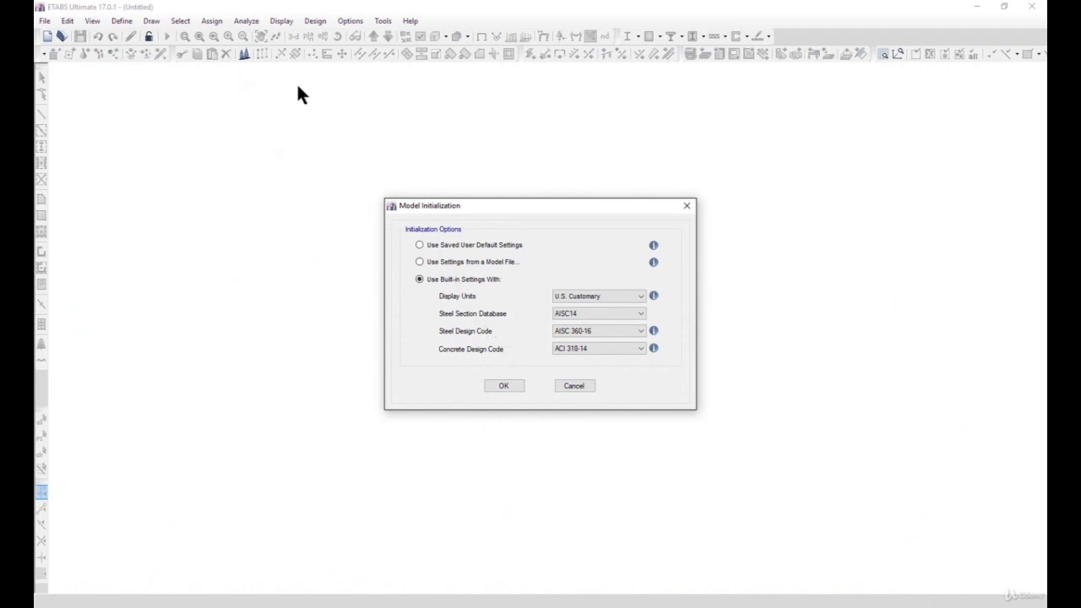
Step: Initialize the new model with Metric SI display units and the Indian steel section database
left_click(595, 298)
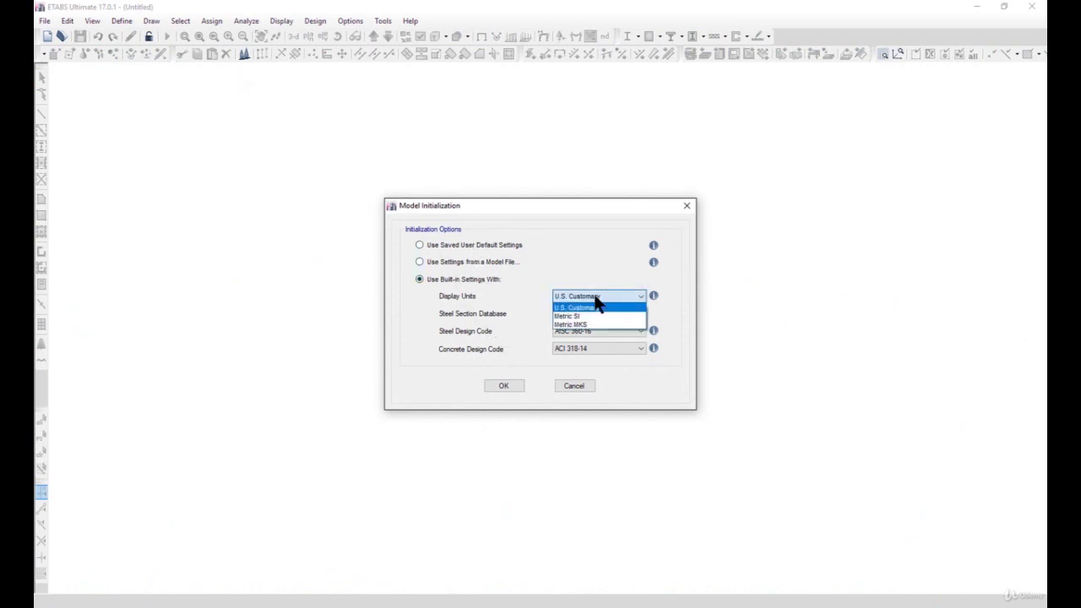
left_click(597, 316)
left_click(598, 314)
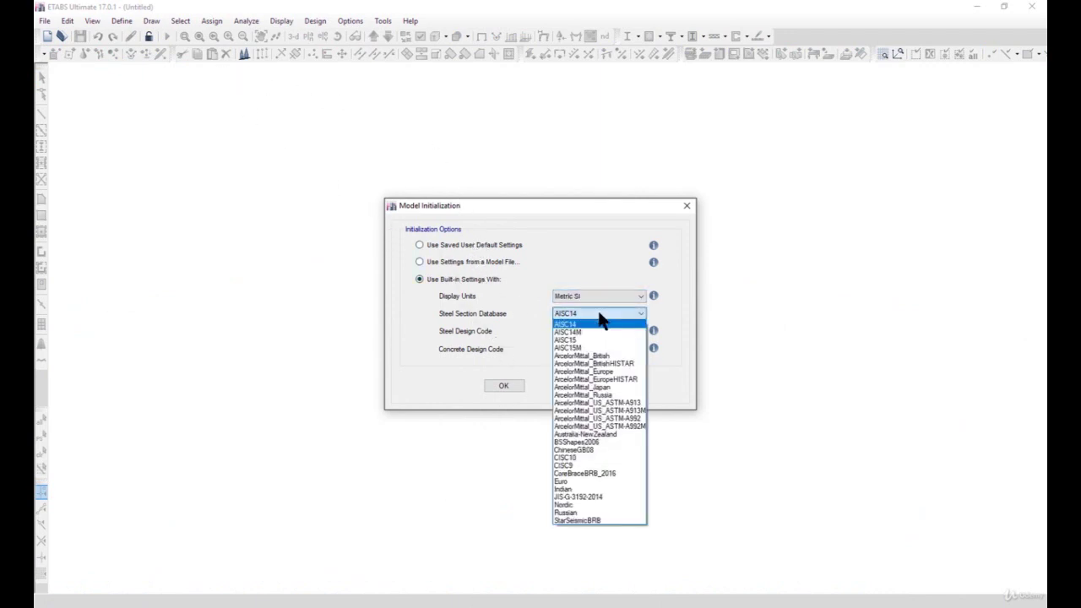
left_click(584, 481)
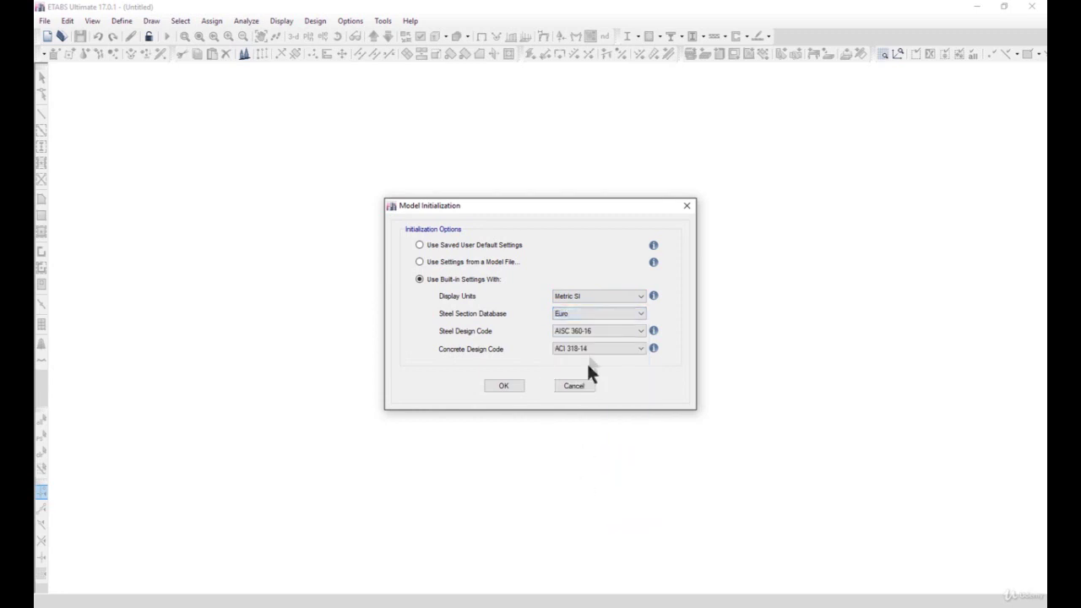
left_click(588, 316)
left_click(583, 490)
Step: Set the steel design code to IS 800:2007 and the concrete design code to IS 456:2000, and accept the initialization
left_click(587, 331)
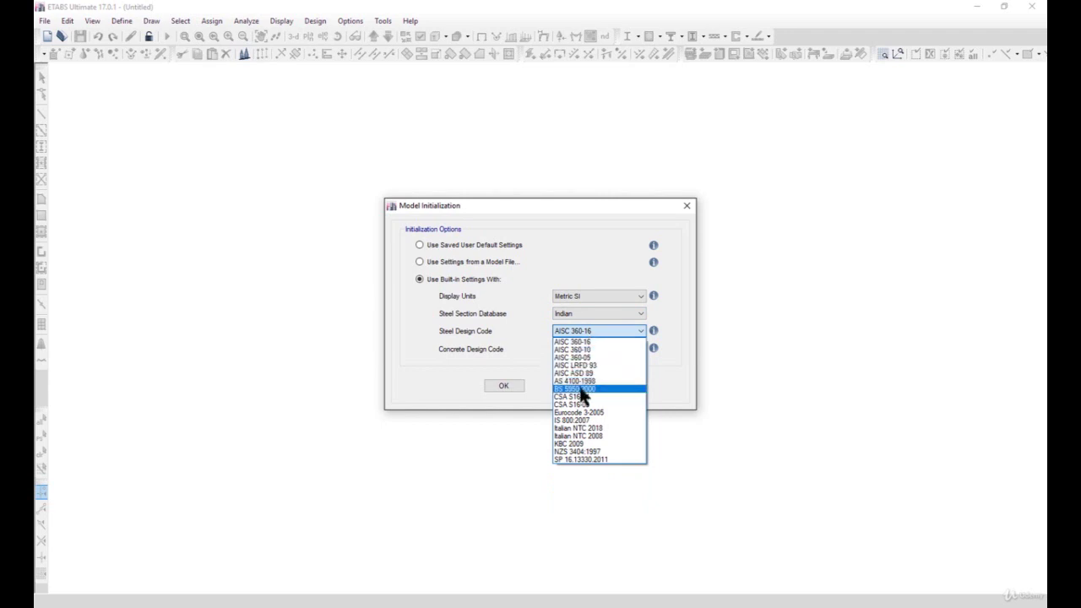
left_click(578, 420)
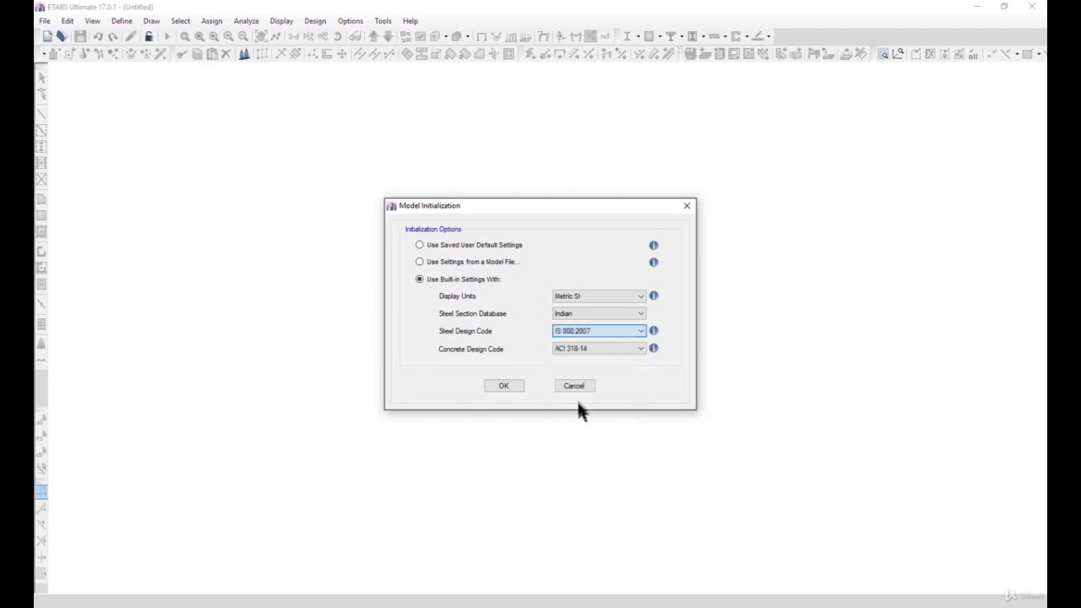
left_click(583, 349)
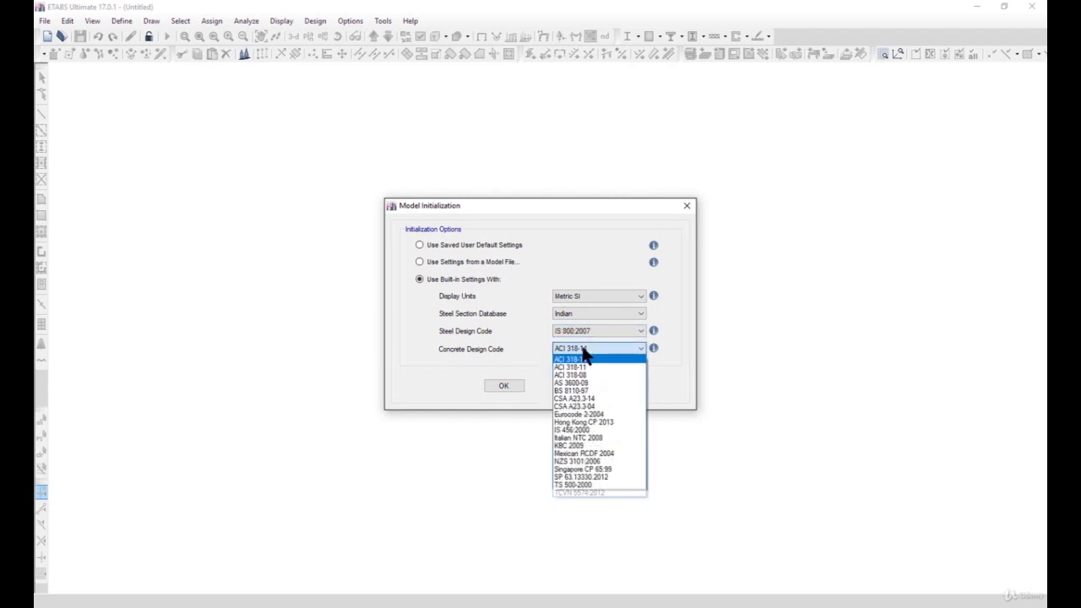
left_click(581, 431)
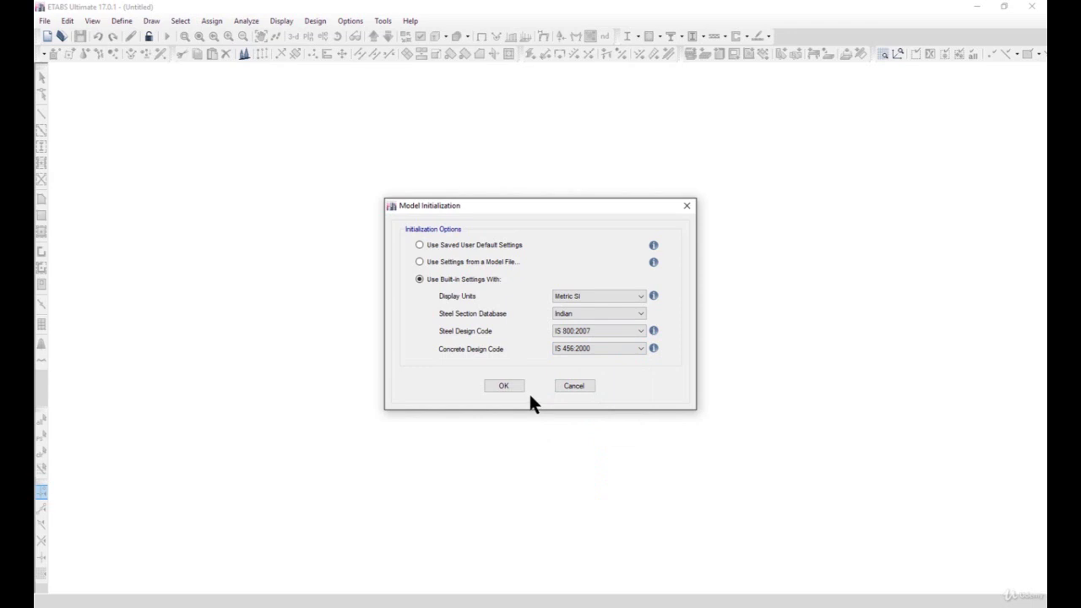
left_click(588, 335)
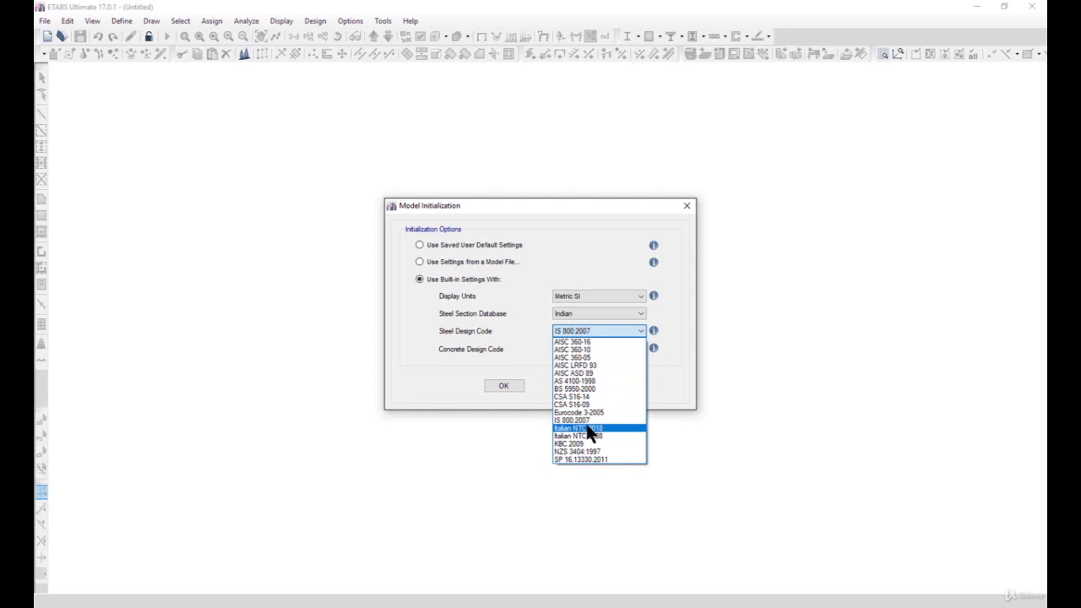
left_click(510, 360)
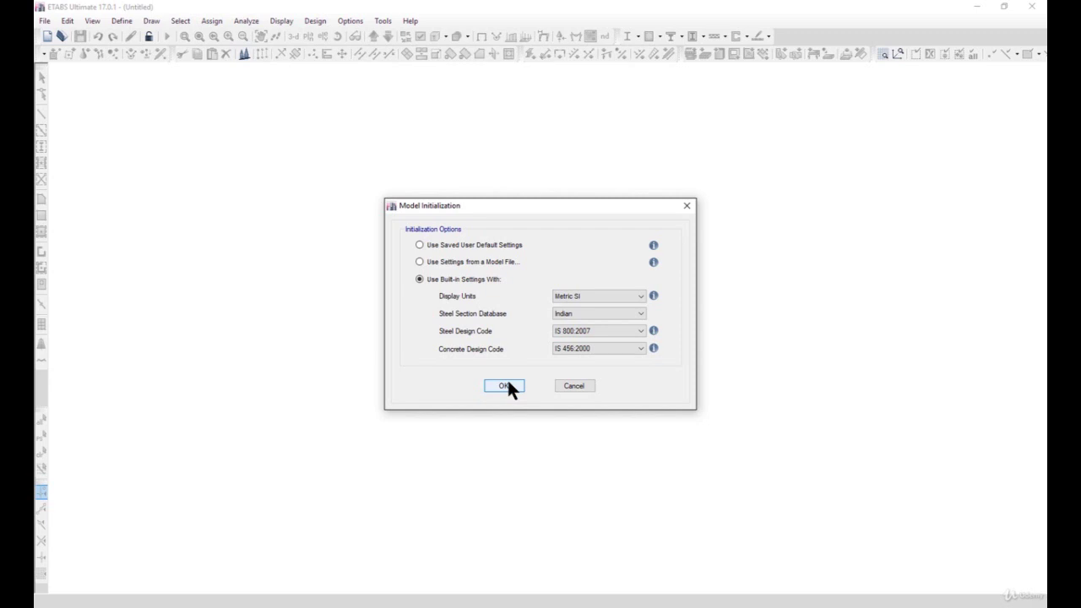
left_click(505, 386)
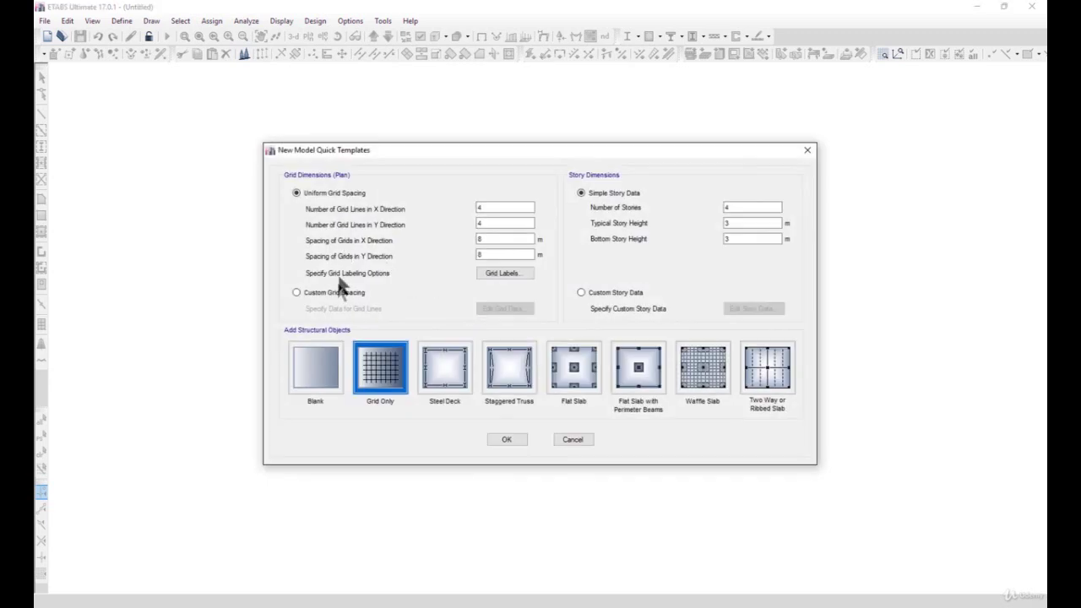
Step: Create the model from the Blank template with custom grid spacing and custom story data
left_click(332, 293)
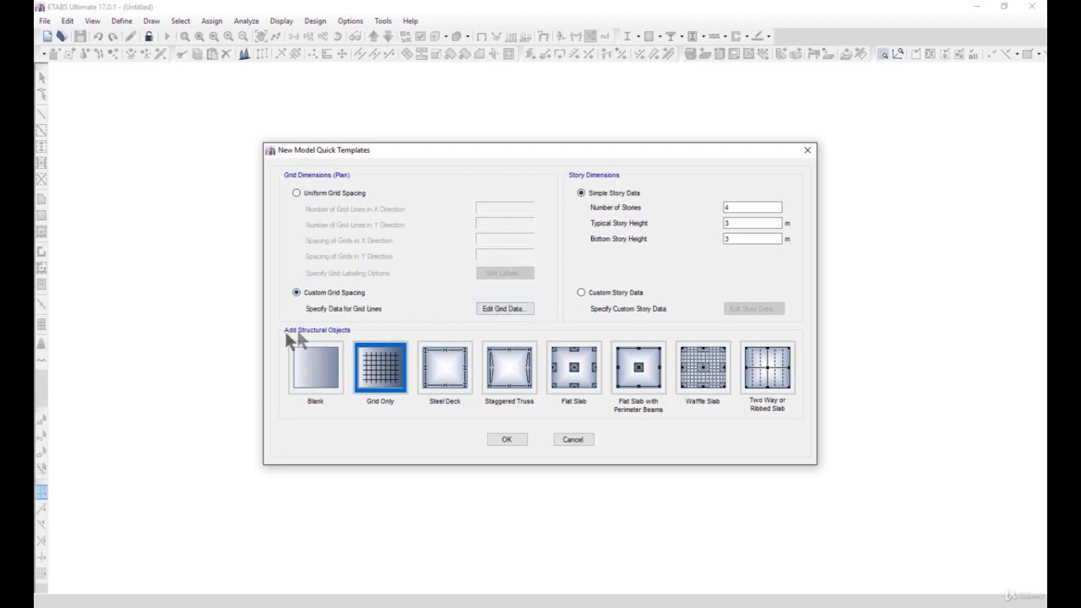
left_click(617, 292)
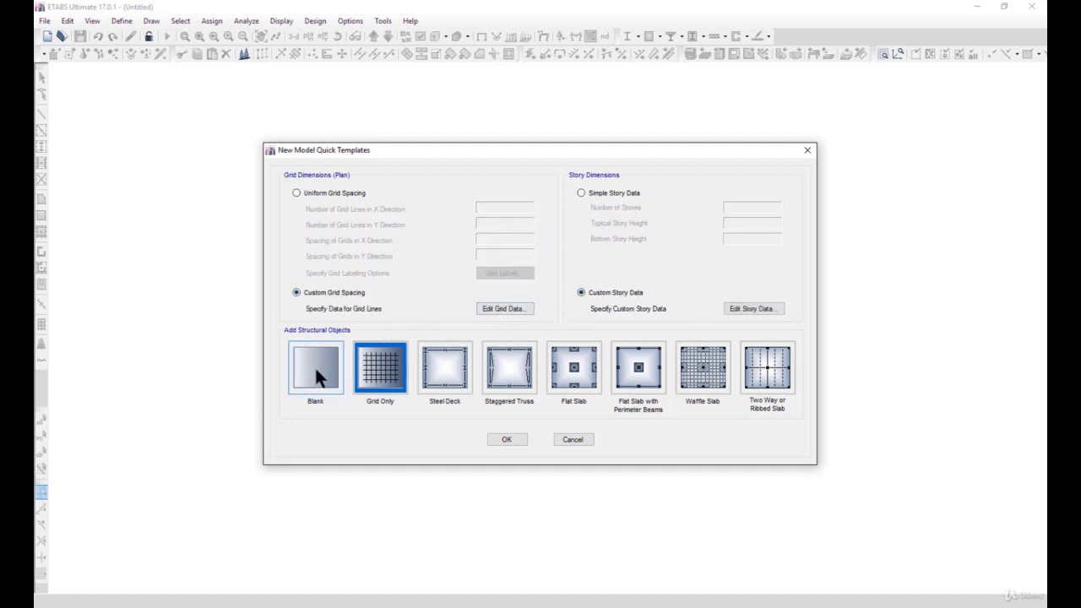
left_click(315, 366)
left_click(508, 439)
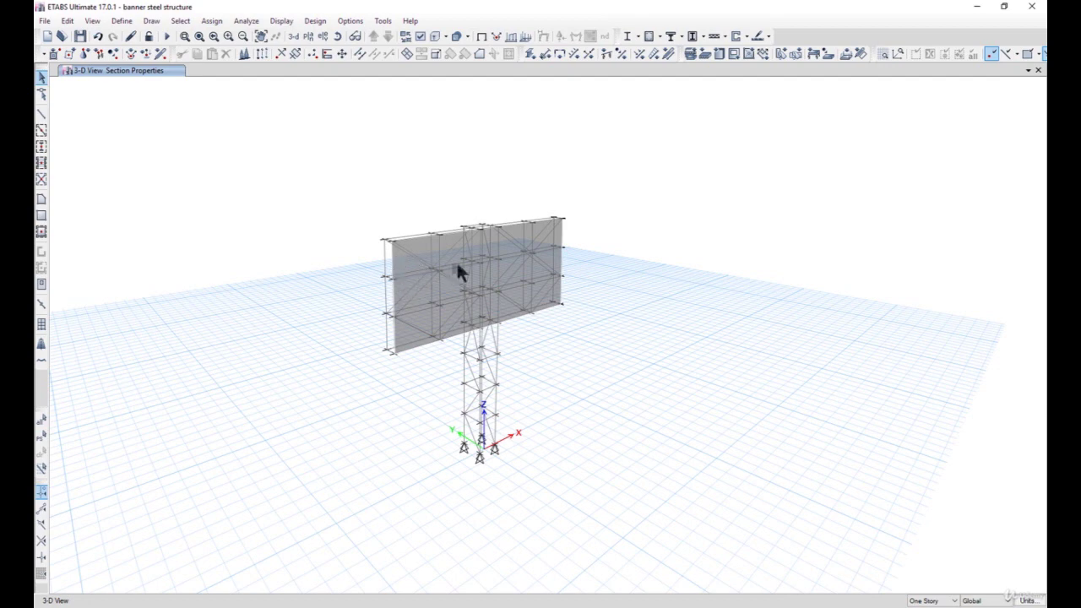
Step: Switch to the untitled model and keep only its 3-D view, closing the Model Explorer and the plan view
mouse_move(532, 605)
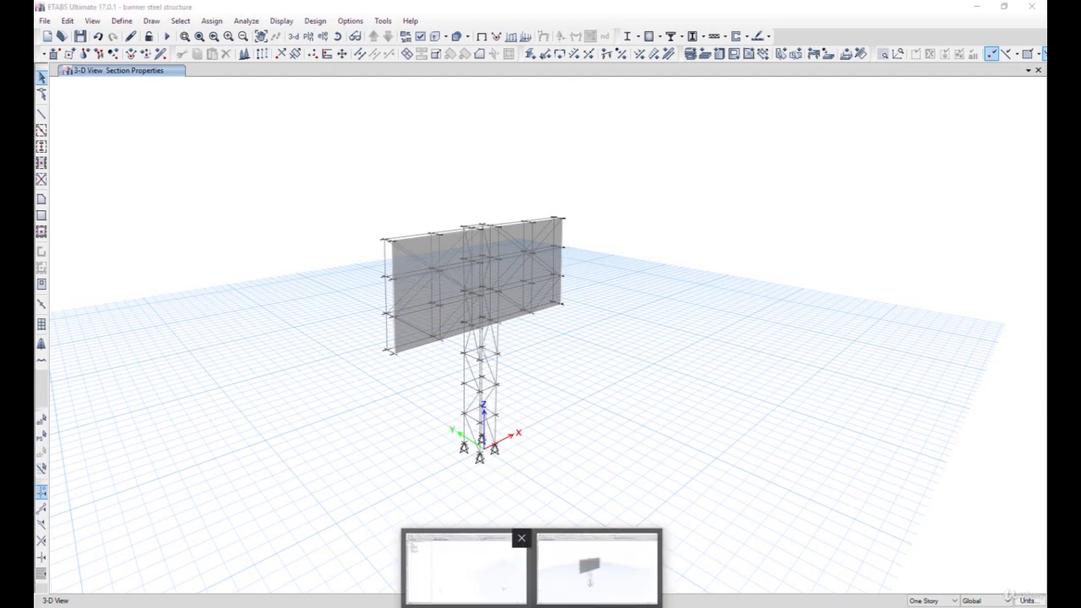
left_click(500, 557)
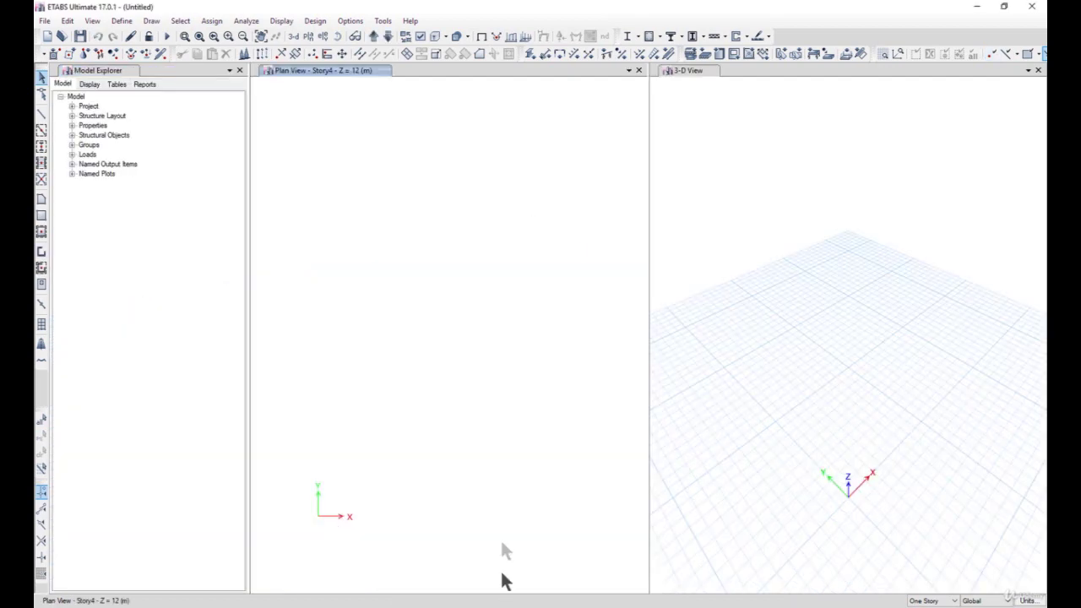
left_click(240, 70)
left_click(536, 69)
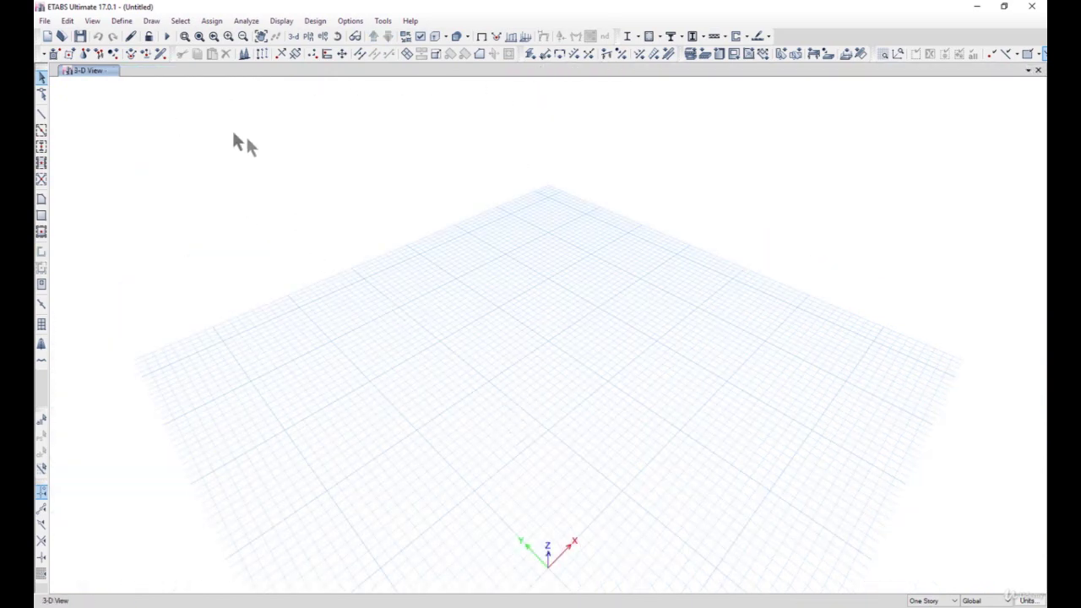
Step: Show the plan view of the Base level
left_click(308, 35)
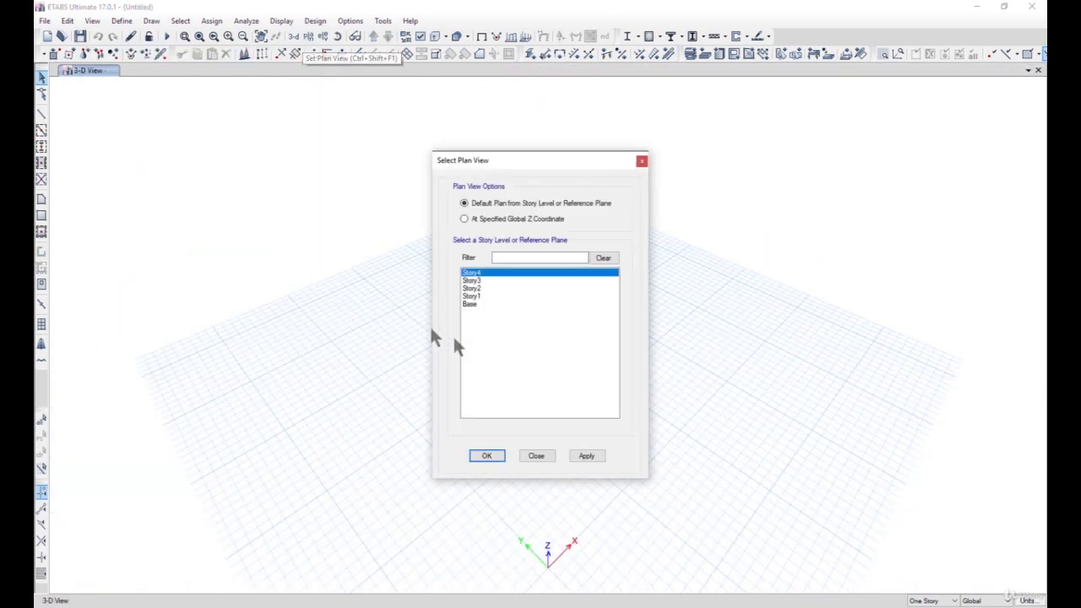
left_click(460, 295)
left_click(466, 303)
left_click(583, 456)
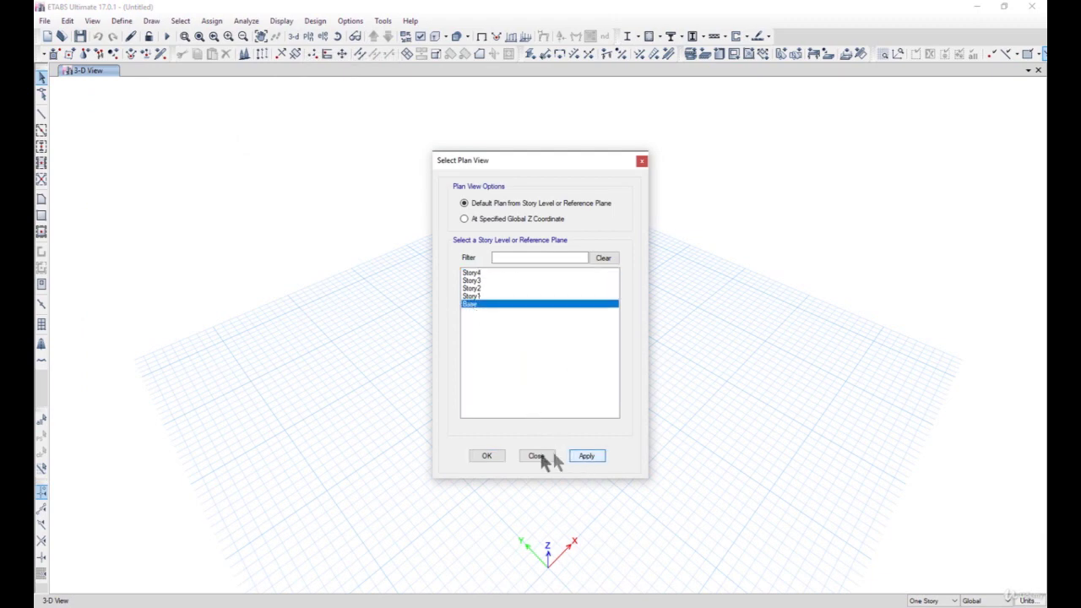
left_click(486, 455)
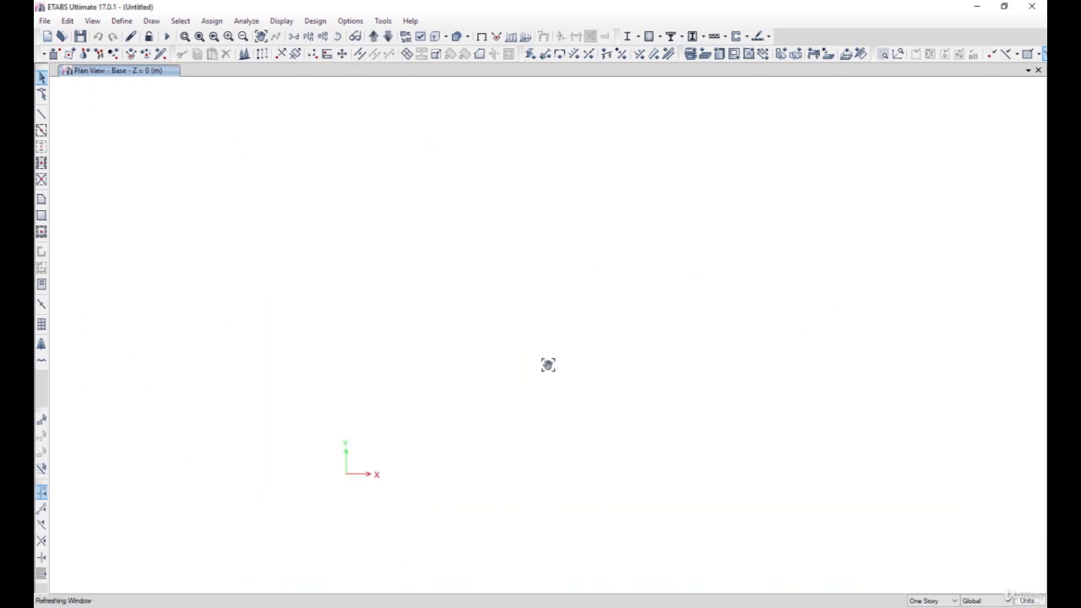
Step: Enable snapping to perpendicular projections, intersections, and line ends and midpoints in the snap options
left_click(149, 21)
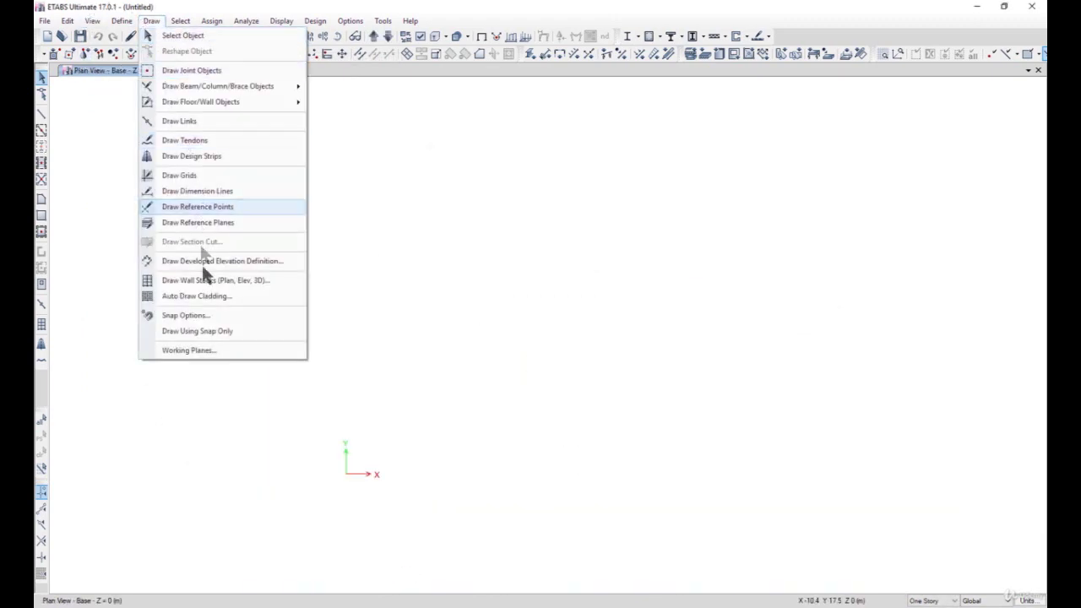
left_click(190, 315)
left_click(387, 265)
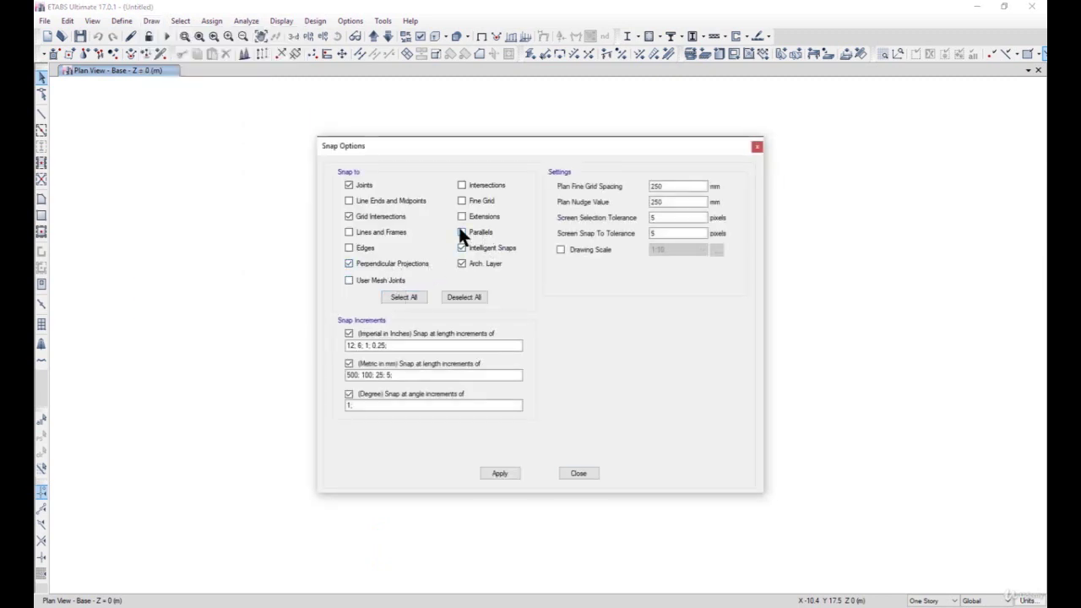
left_click(484, 183)
left_click(397, 199)
left_click(503, 473)
left_click(565, 474)
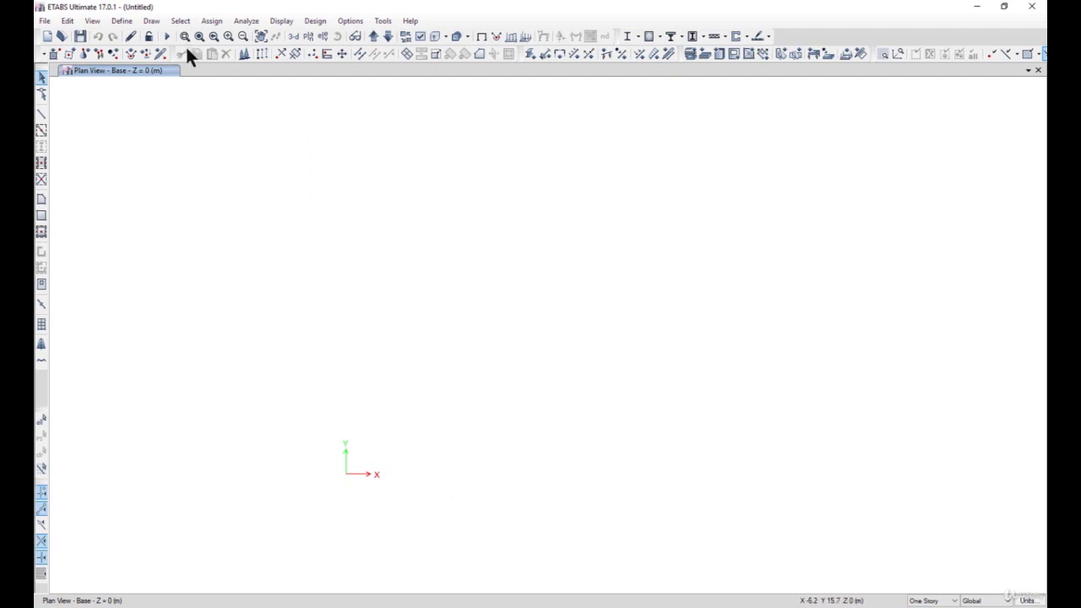
Step: Draw a joint object at the global origin of the Base plan and select it
left_click(146, 22)
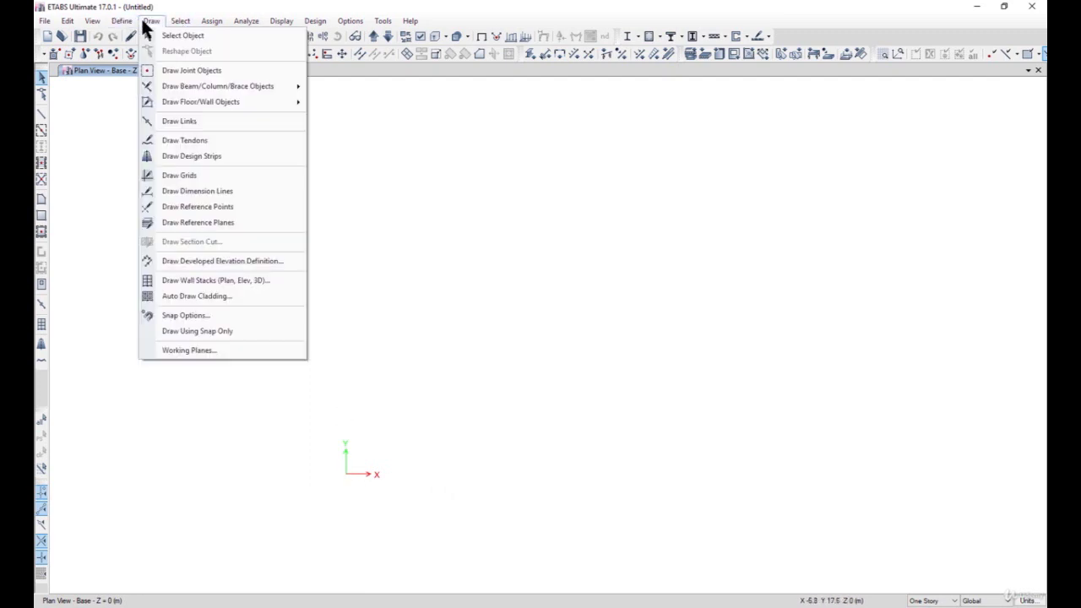
left_click(200, 70)
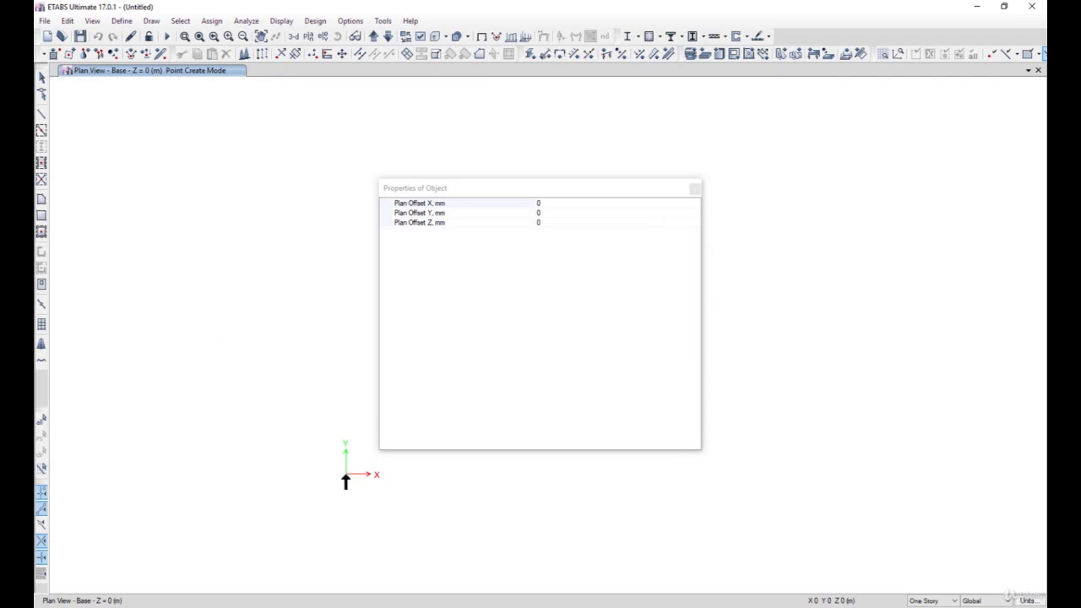
left_click(694, 189)
left_click(42, 76)
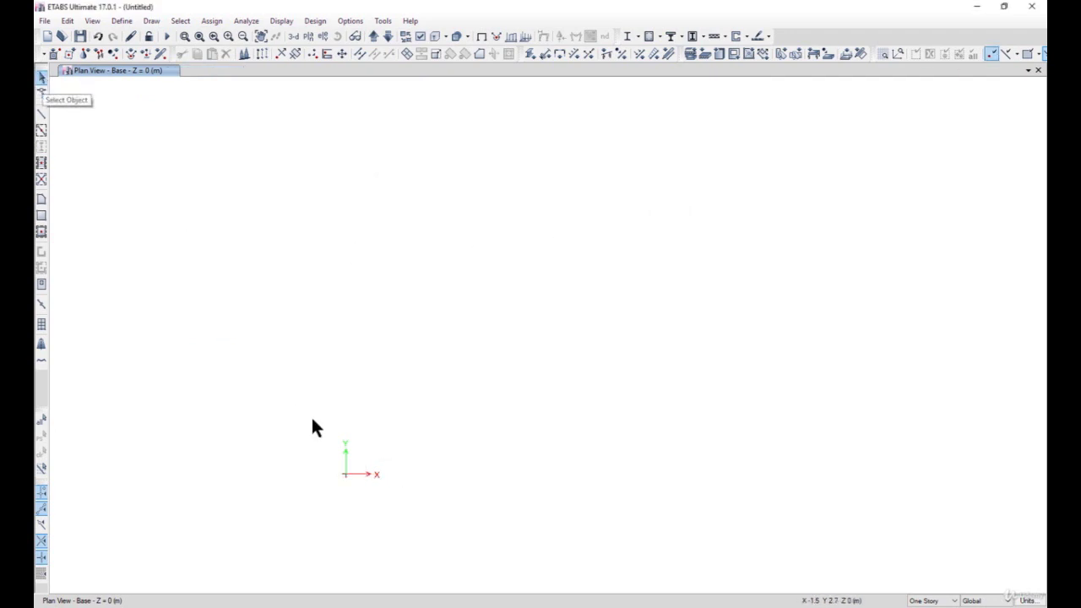
left_click_drag(304, 413, 420, 504)
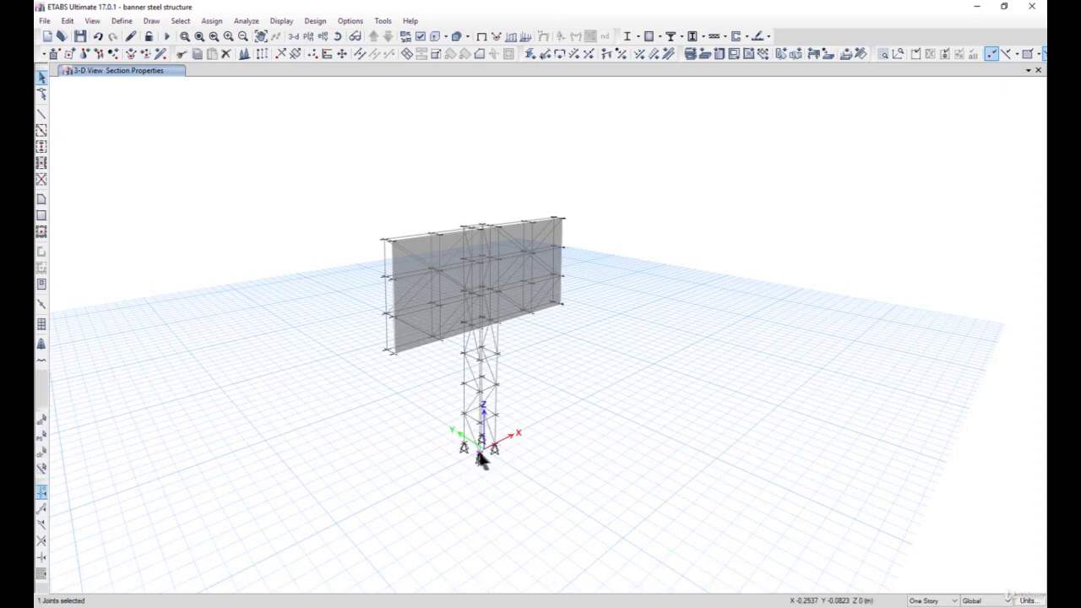
Step: Inspect the geometry coordinates of two support joints at the tower's base in the banner steel structure model
right_click(477, 453)
left_click(461, 199)
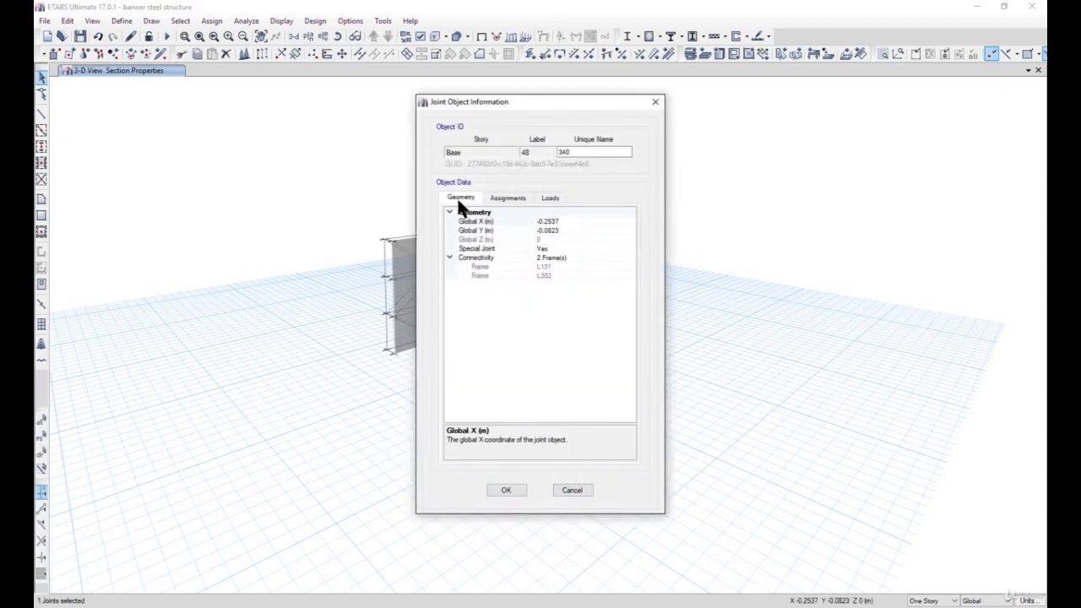
left_click(573, 491)
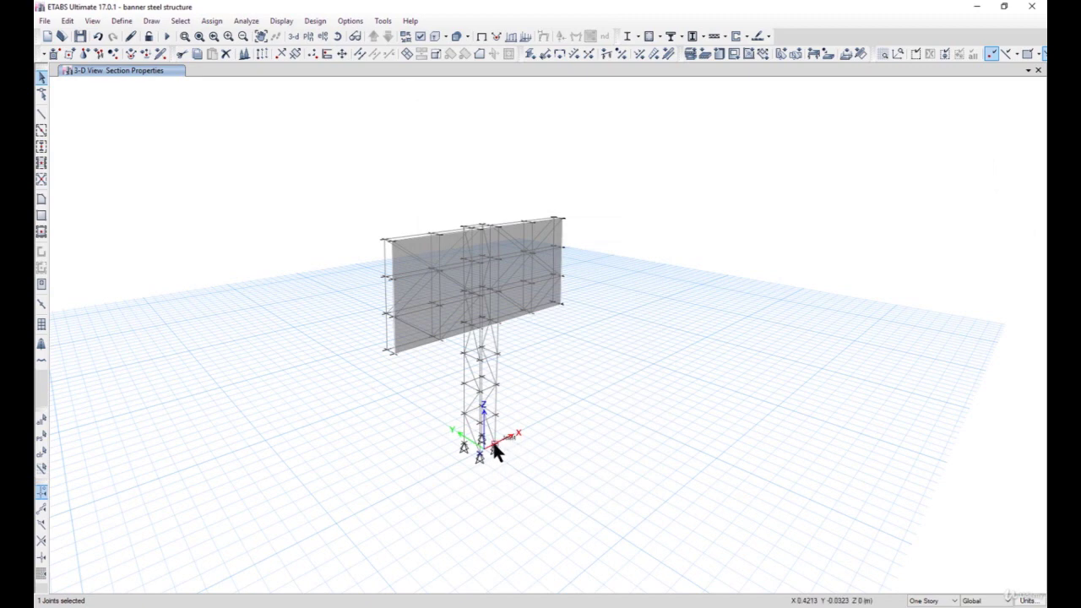
right_click(494, 443)
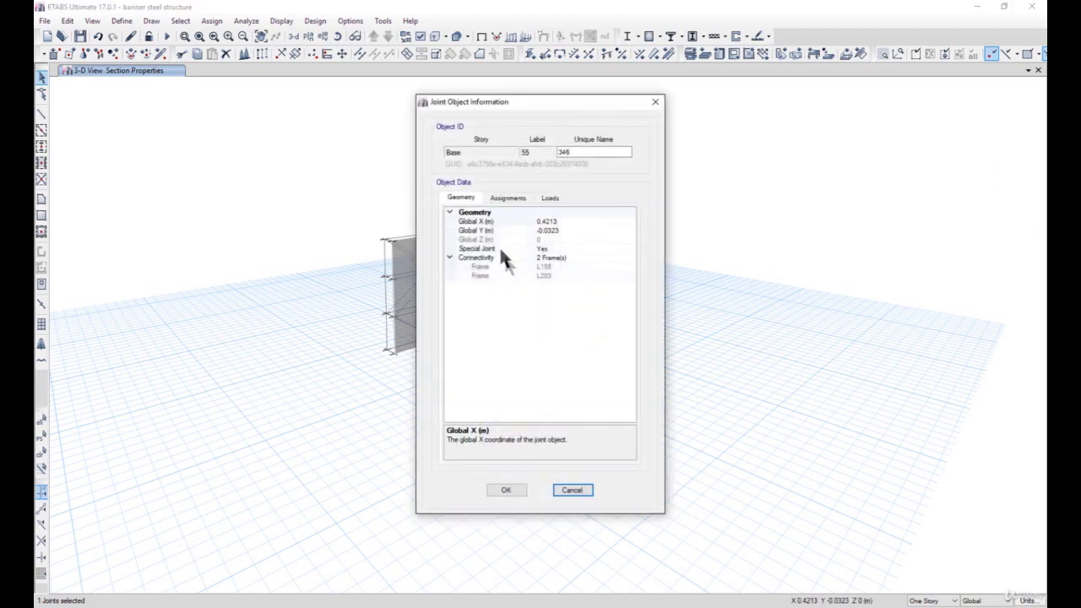
left_click(572, 490)
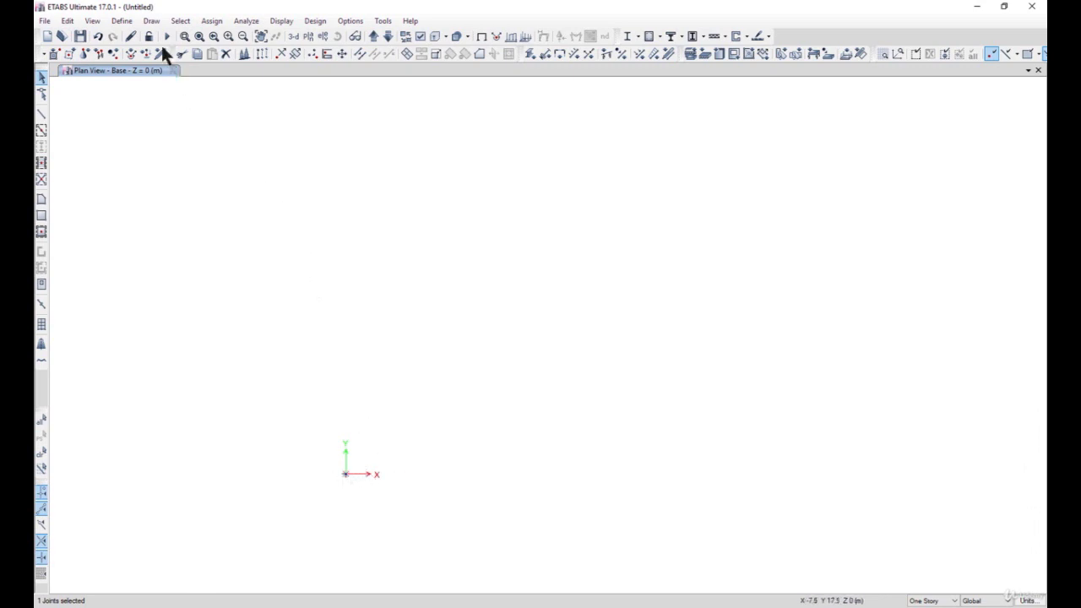
Step: Draw a second joint from the origin on the Base plan with a Plan Offset X of 800 mm
left_click(150, 22)
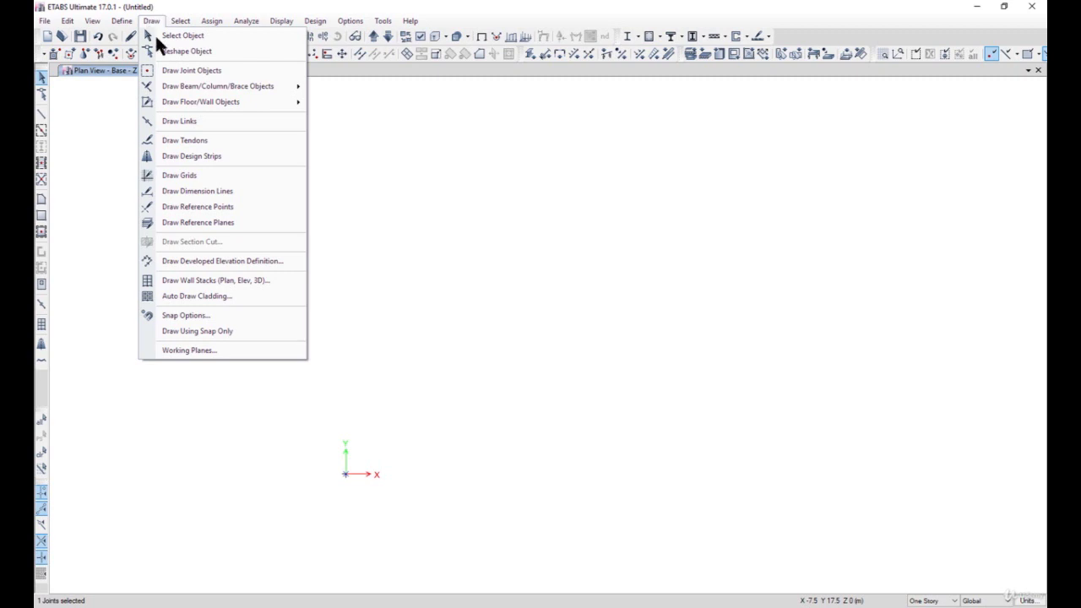
left_click(625, 288)
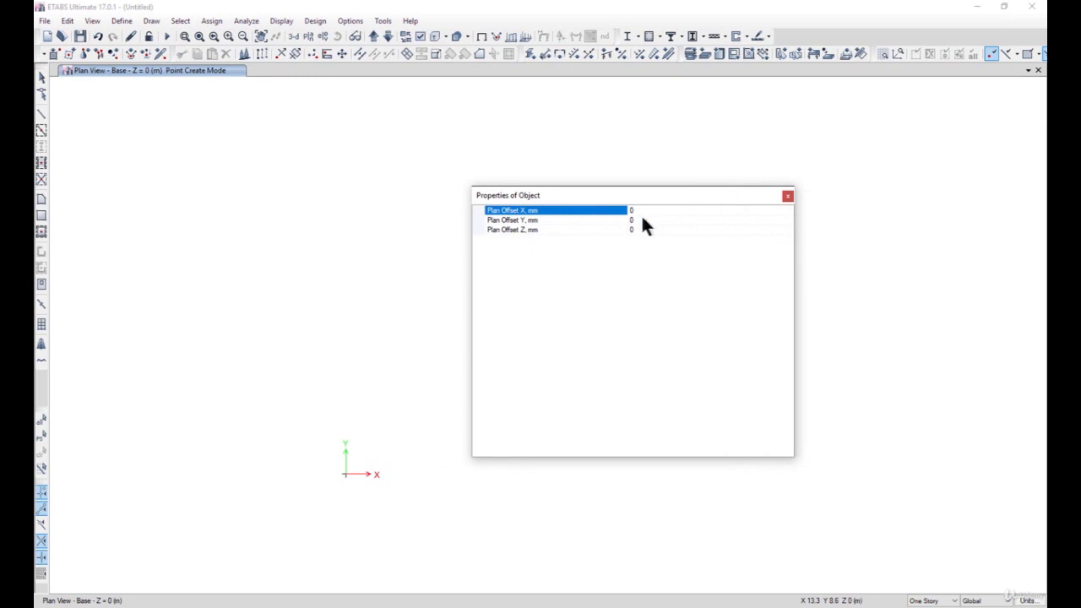
left_click_drag(648, 215, 587, 213)
type("800")
left_click(346, 474)
scroll(360, 481, "up", 3)
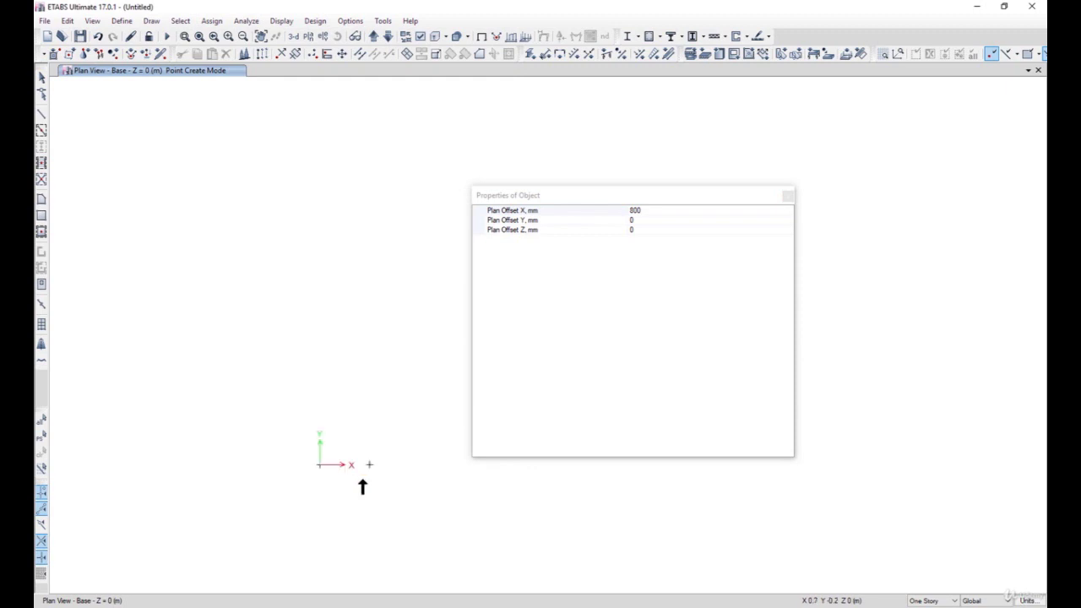
scroll(388, 478, "down", 3)
Step: Draw a joint from the origin on the Base plan with Plan Offset X and Plan Offset Y both 800 mm
left_click(634, 230)
left_click(620, 222)
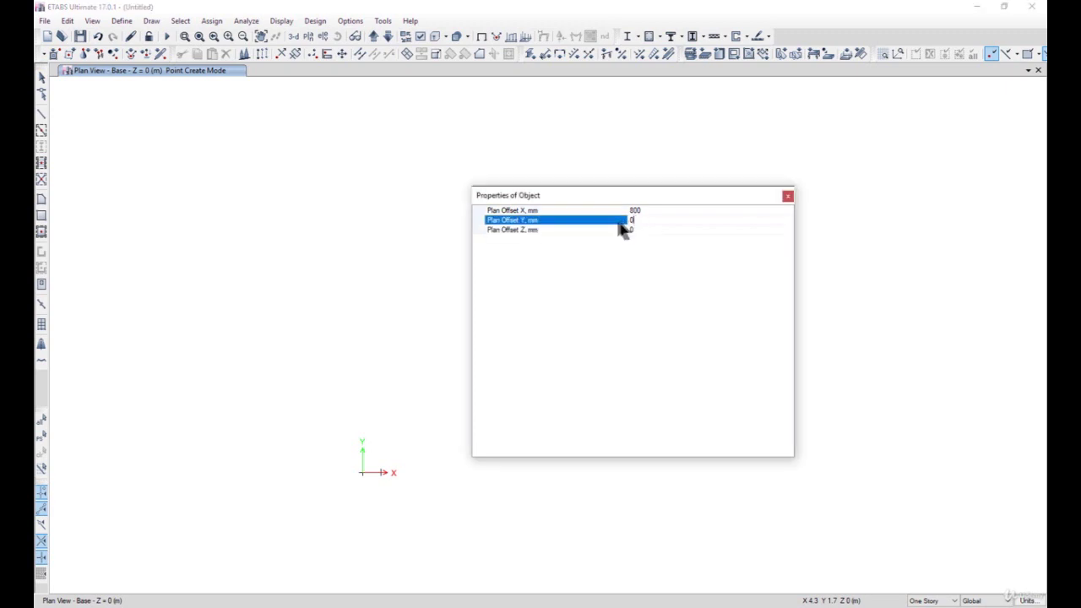
type("800")
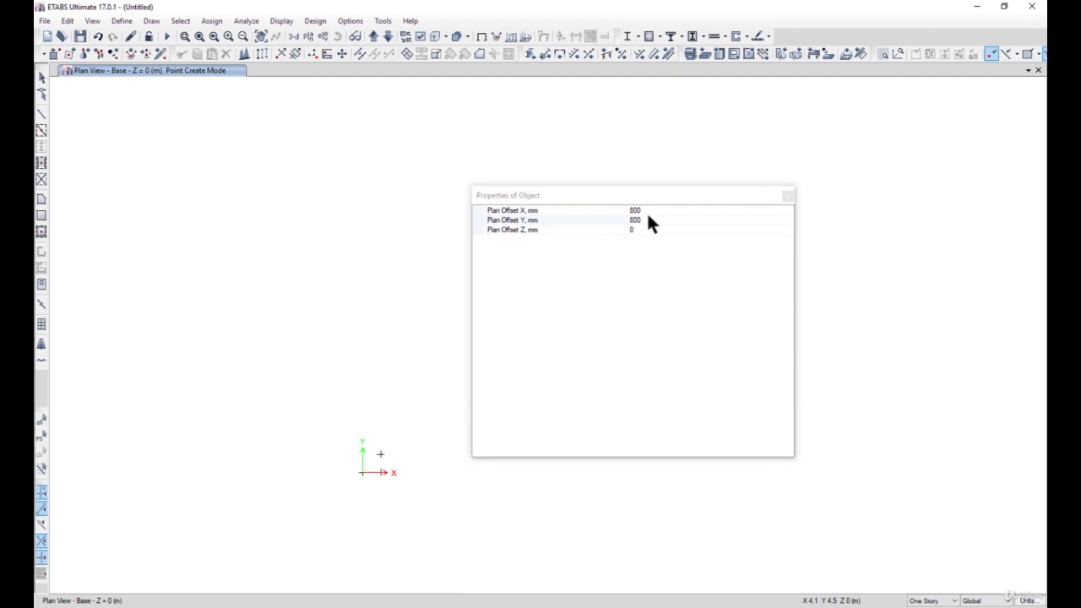
Step: Draw the fourth base joint from the origin with Plan Offset X 0 and Plan Offset Y 800 mm, and close the object properties
left_click(651, 210)
left_click_drag(640, 210, 605, 213)
key("BackSpace")
type("0")
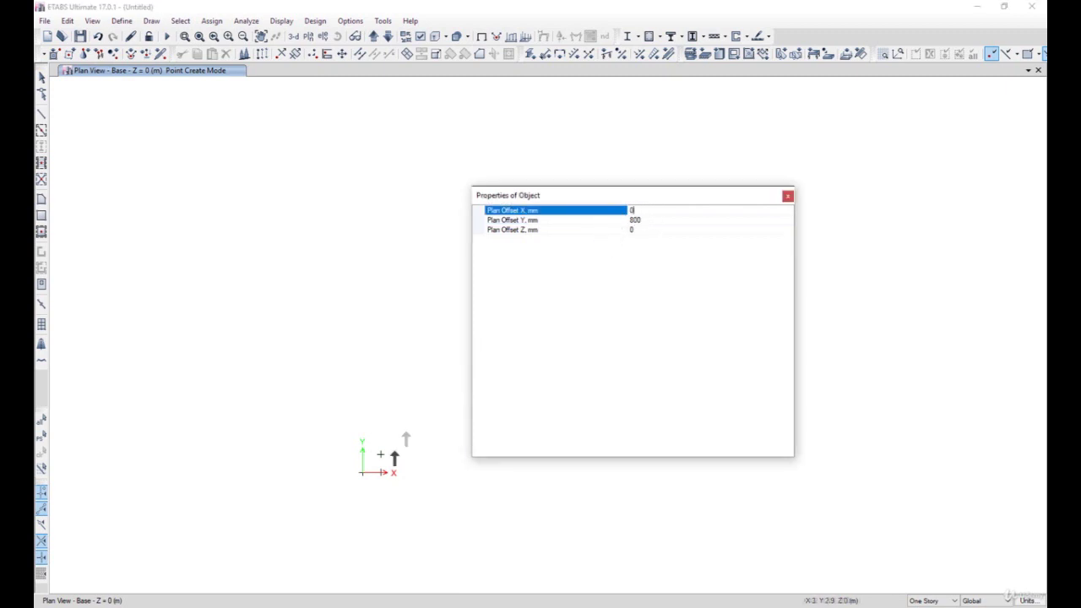
left_click(362, 476)
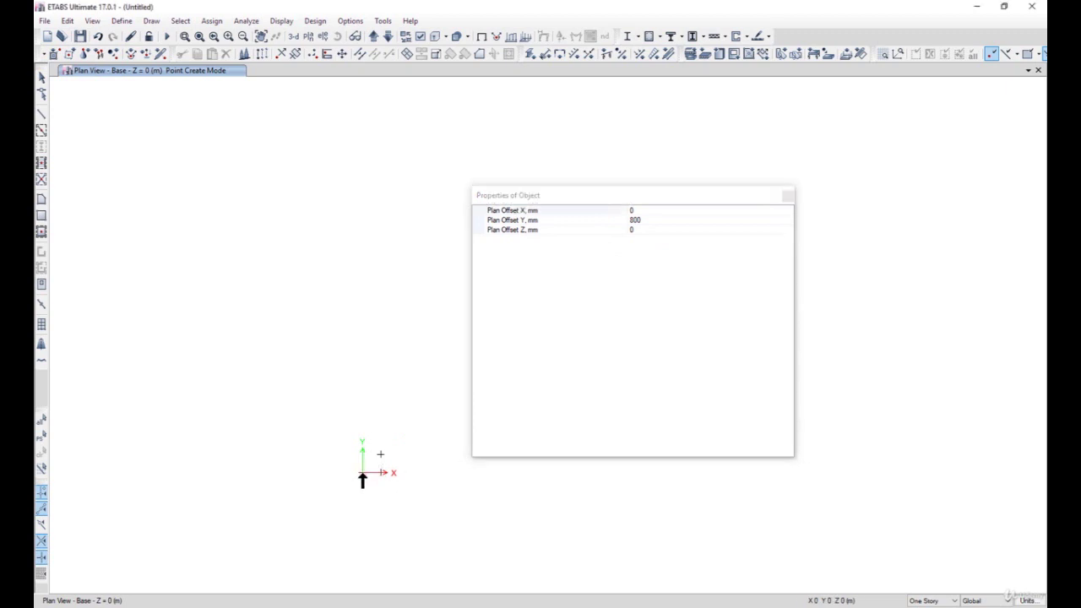
left_click(787, 198)
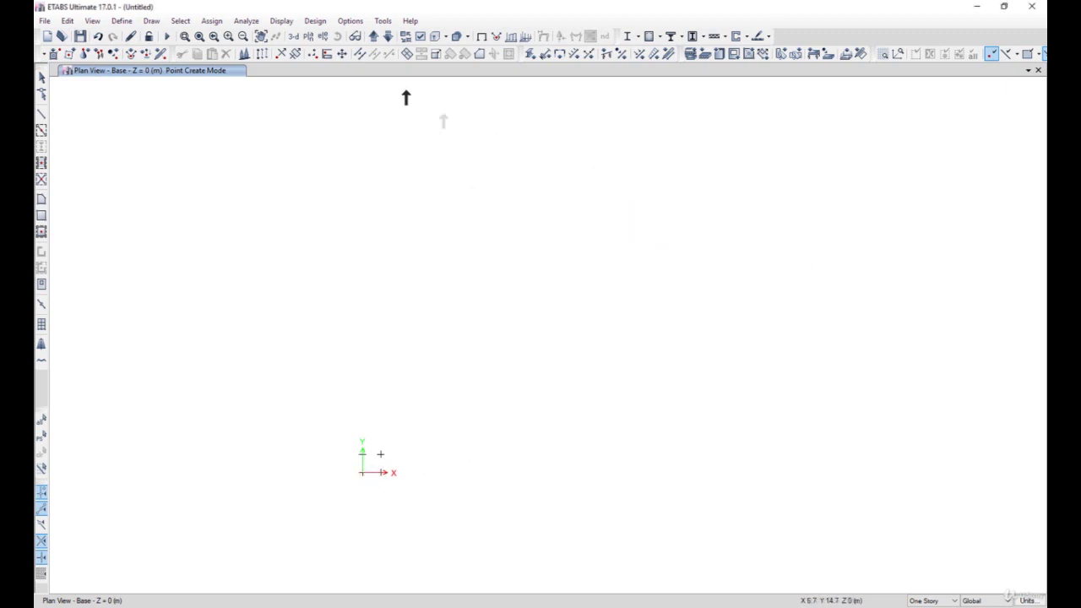
Step: Switch to the default 3-D view and select the four base joints
left_click(293, 37)
scroll(546, 256, "up", 3)
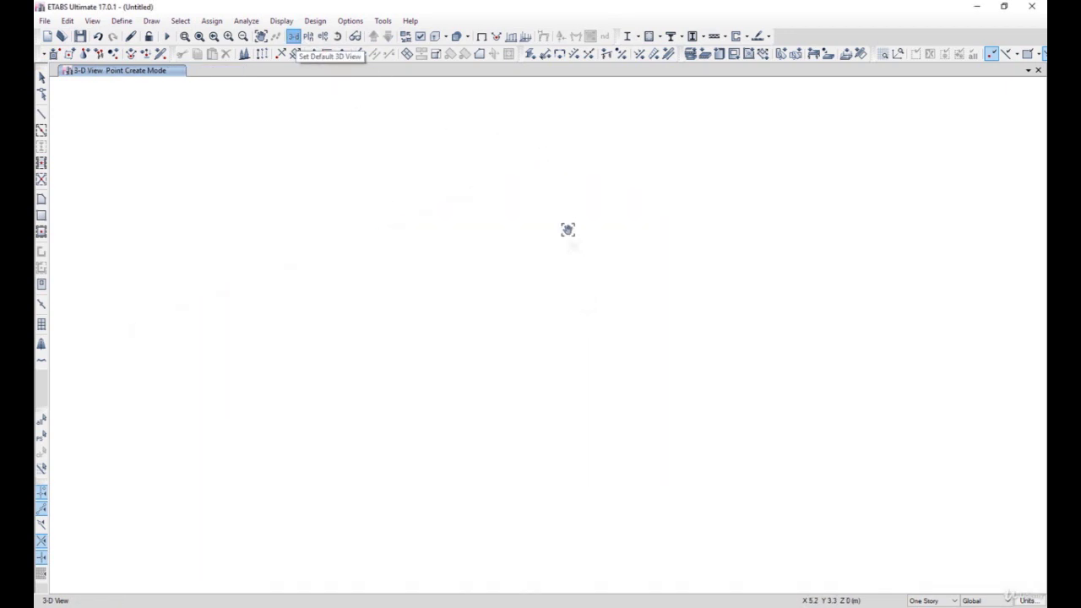
scroll(533, 352, "down", 3)
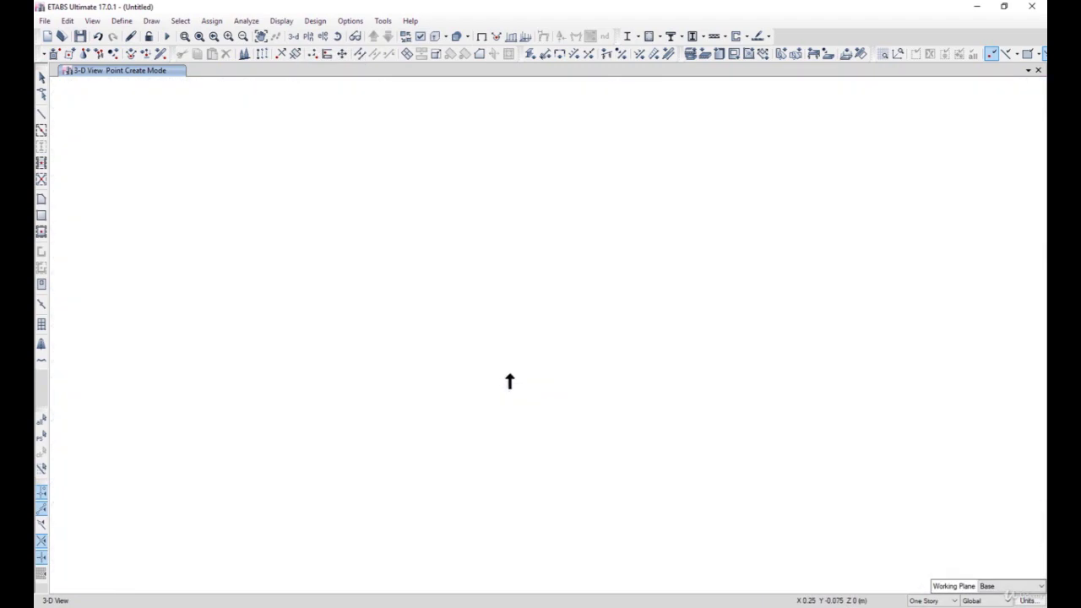
left_click(41, 77)
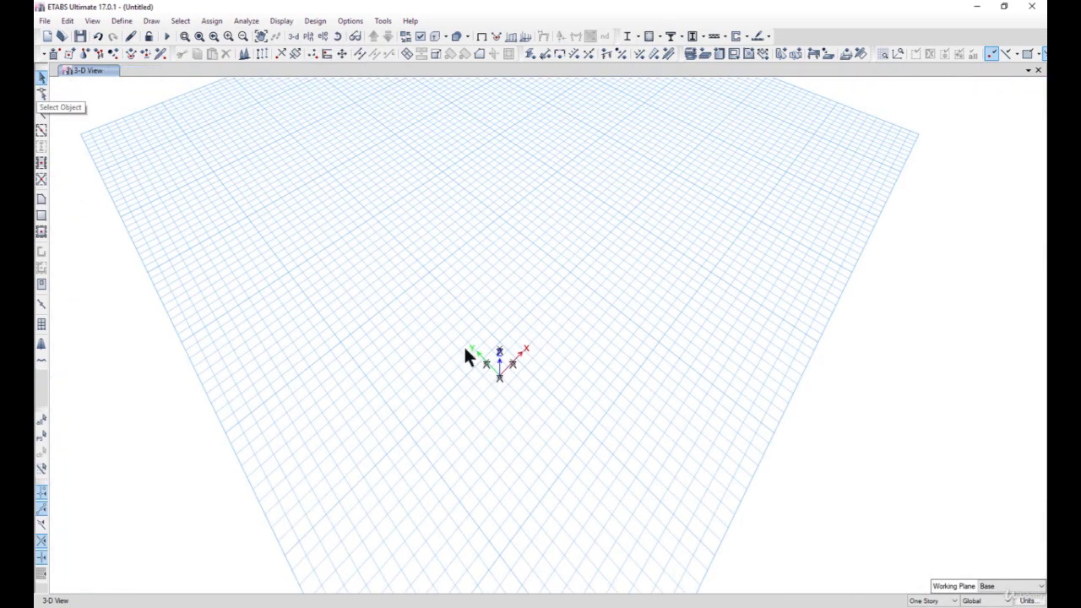
left_click_drag(425, 292, 588, 433)
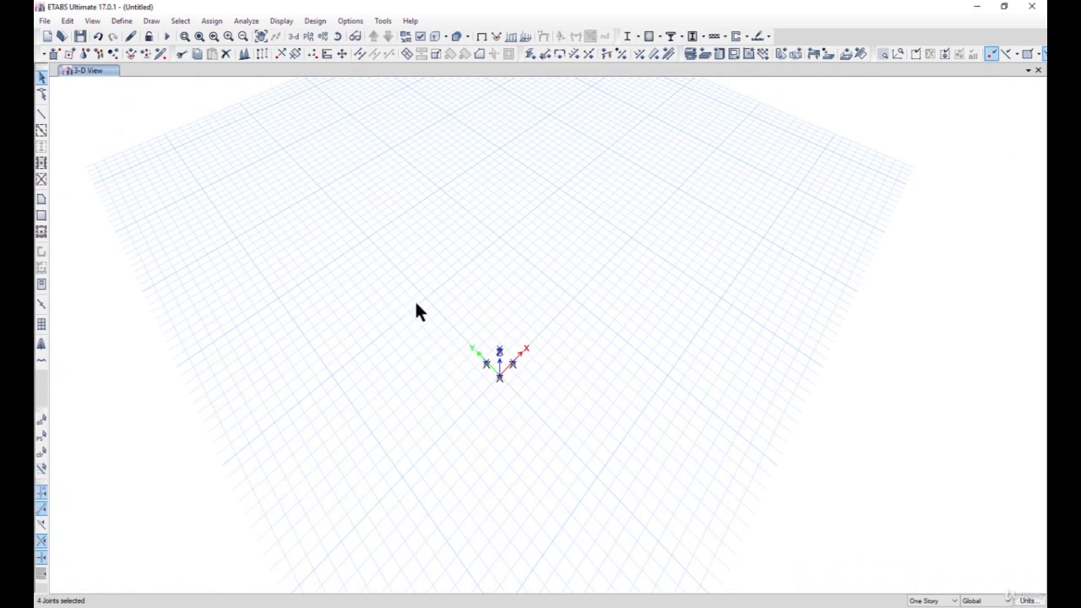
left_click(67, 20)
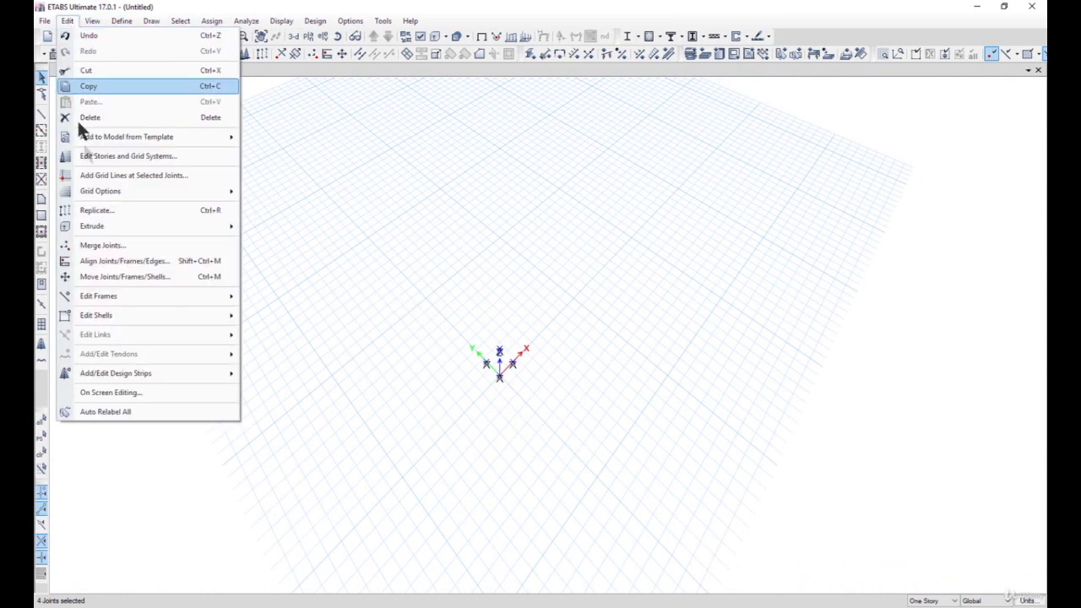
left_click(125, 209)
left_click_drag(500, 181, 724, 207)
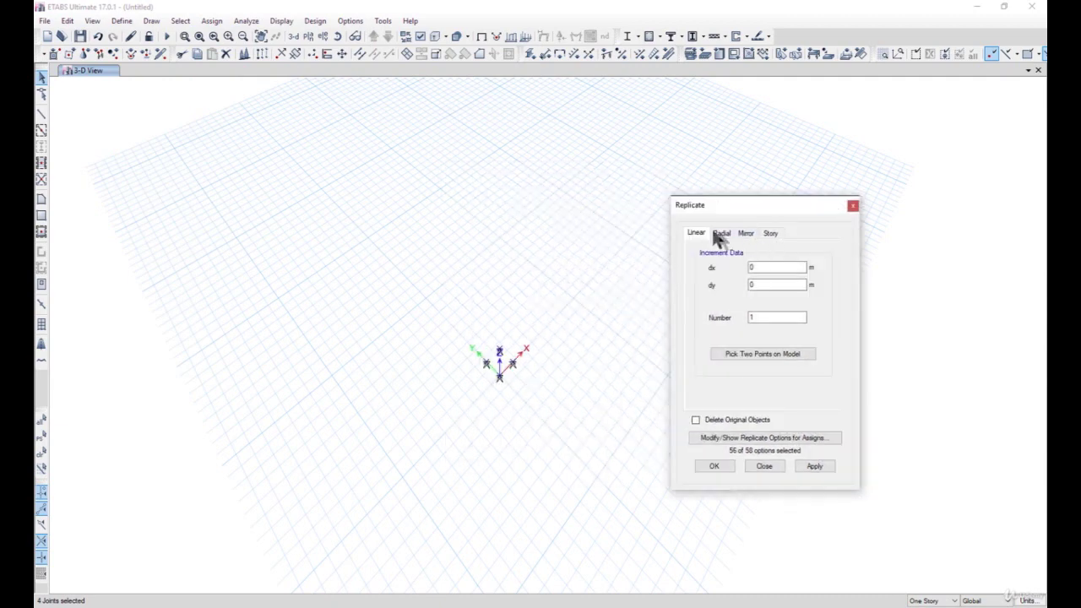
left_click(721, 234)
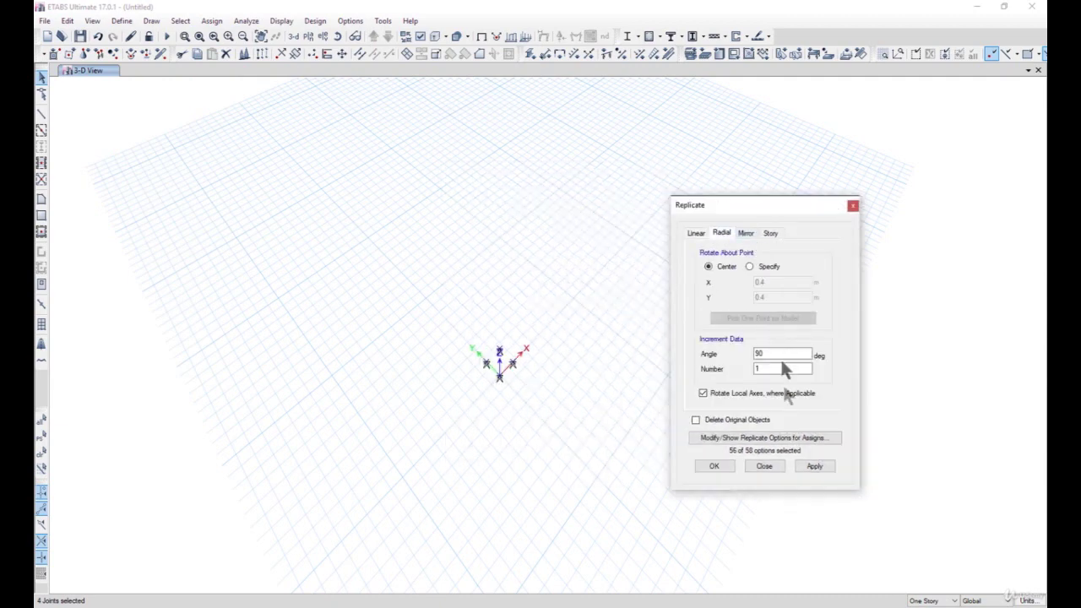
left_click(764, 468)
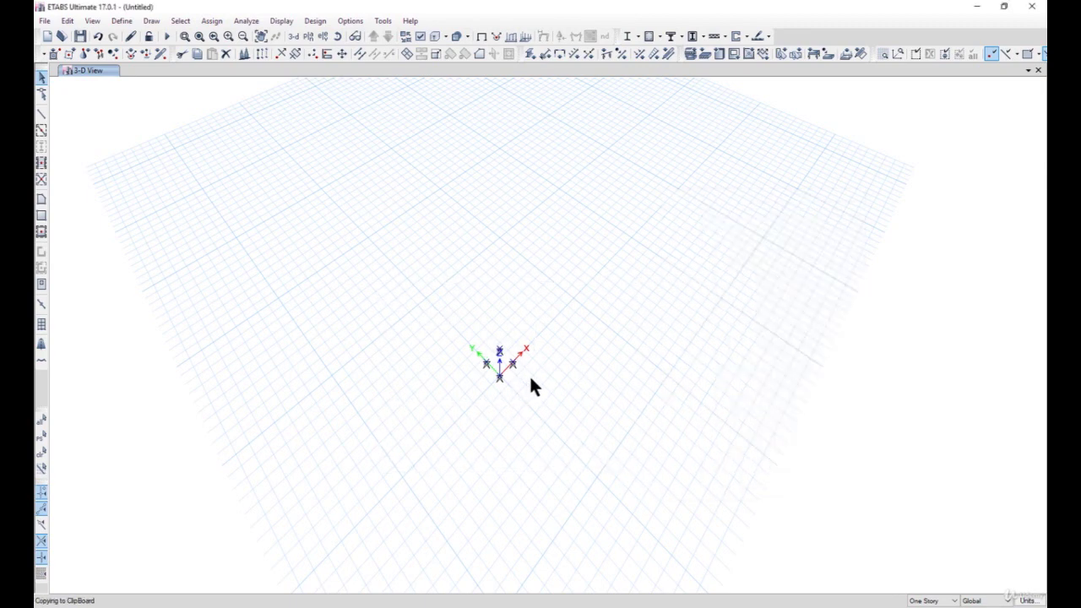
Step: Copy the four selected base joints and paste them with a Delta Z of 4 m
middle_click_drag(552, 364, 560, 413)
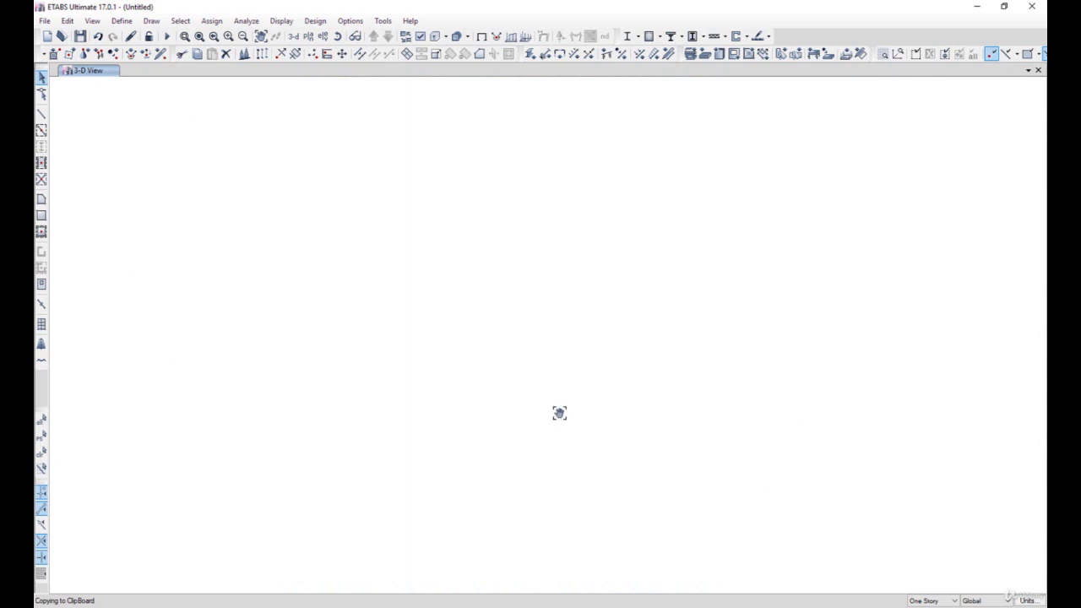
key("ctrl+c")
key("ctrl+v")
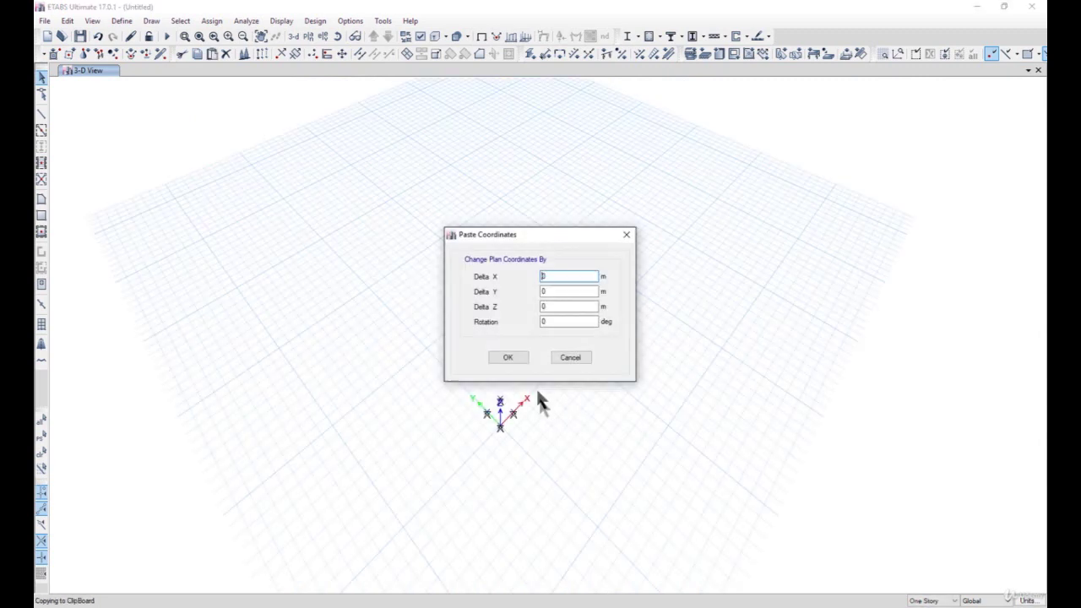
double_click(550, 306)
type("3")
key("BackSpace")
type("4")
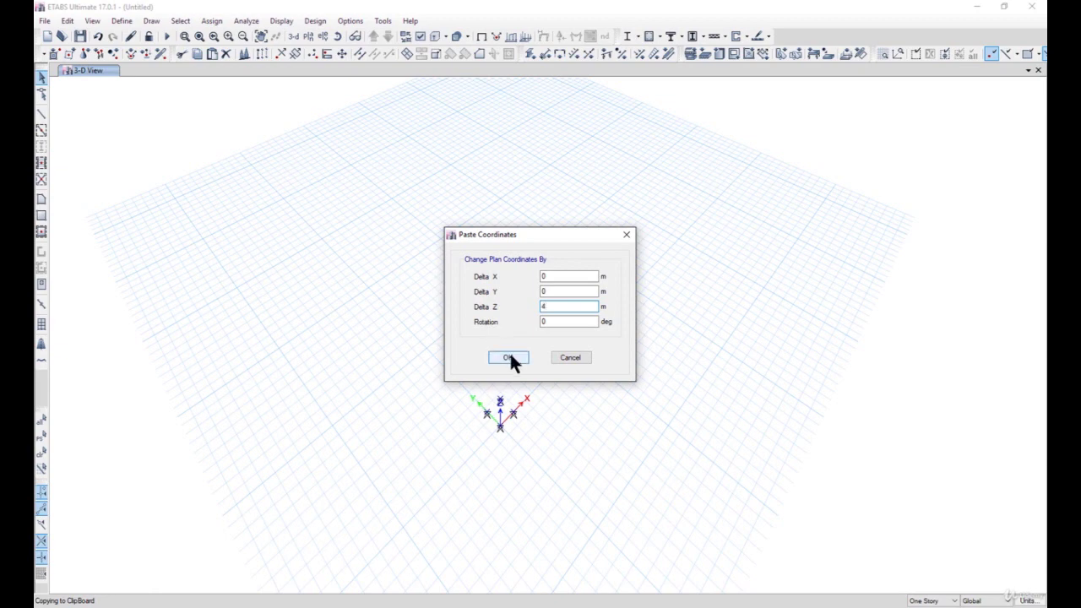
left_click(509, 359)
Step: Draw a vertical frame with property None from the base joint on the X axis up to the joint above it
middle_click_drag(559, 435, 561, 383)
middle_click_drag(603, 418, 569, 389)
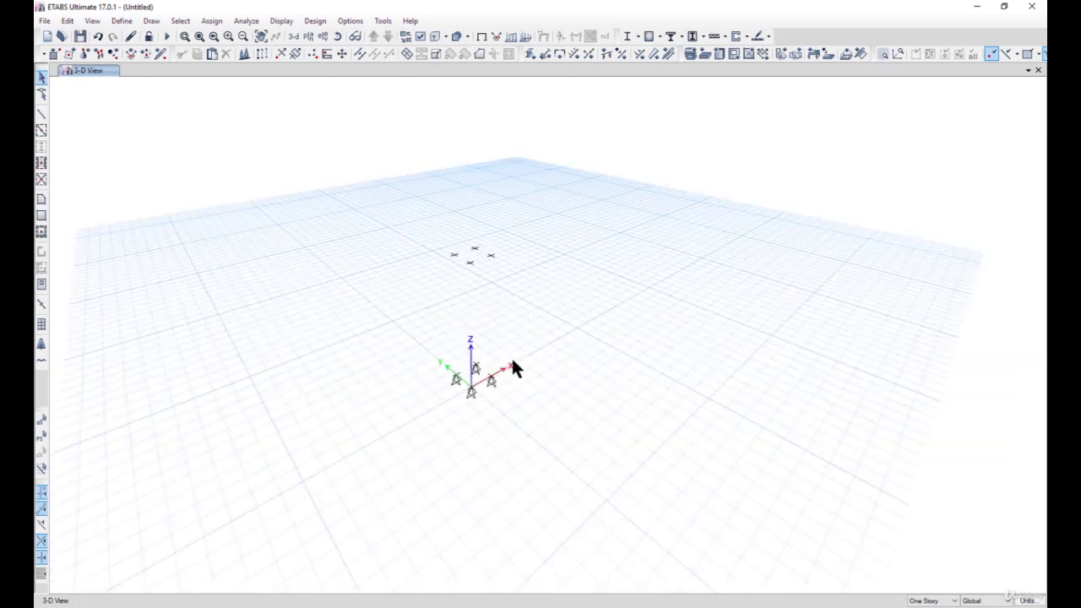
left_click(153, 22)
mouse_move(250, 85)
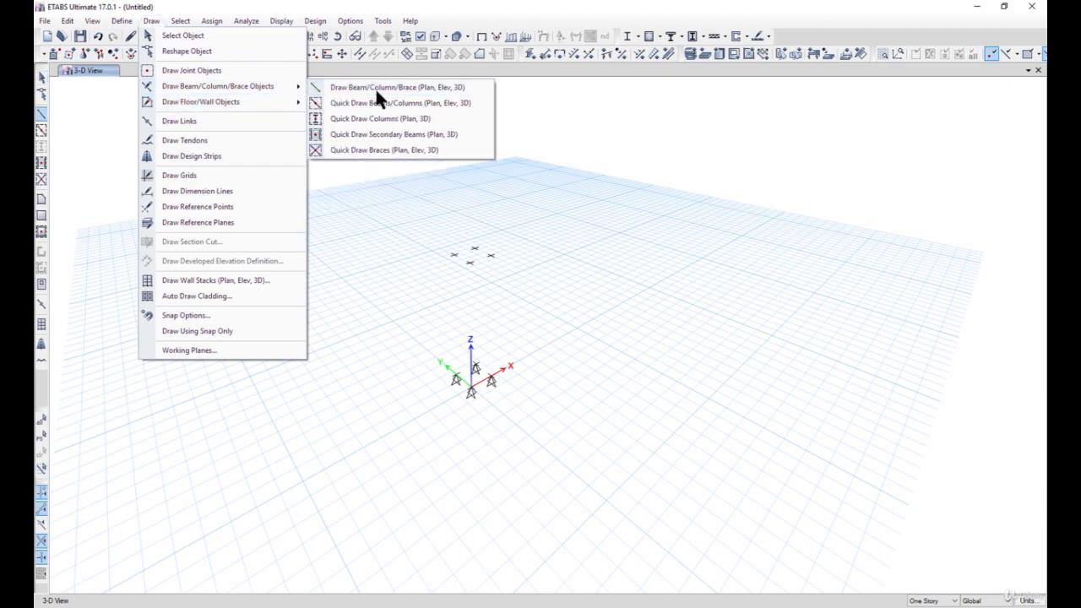
left_click(377, 94)
left_click_drag(574, 209, 718, 294)
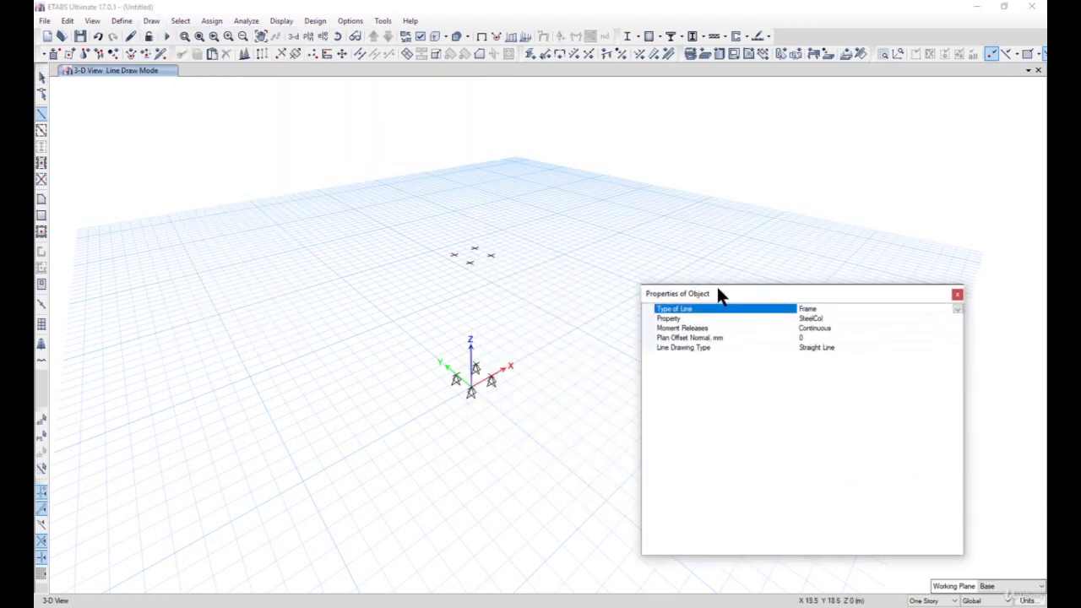
left_click(921, 320)
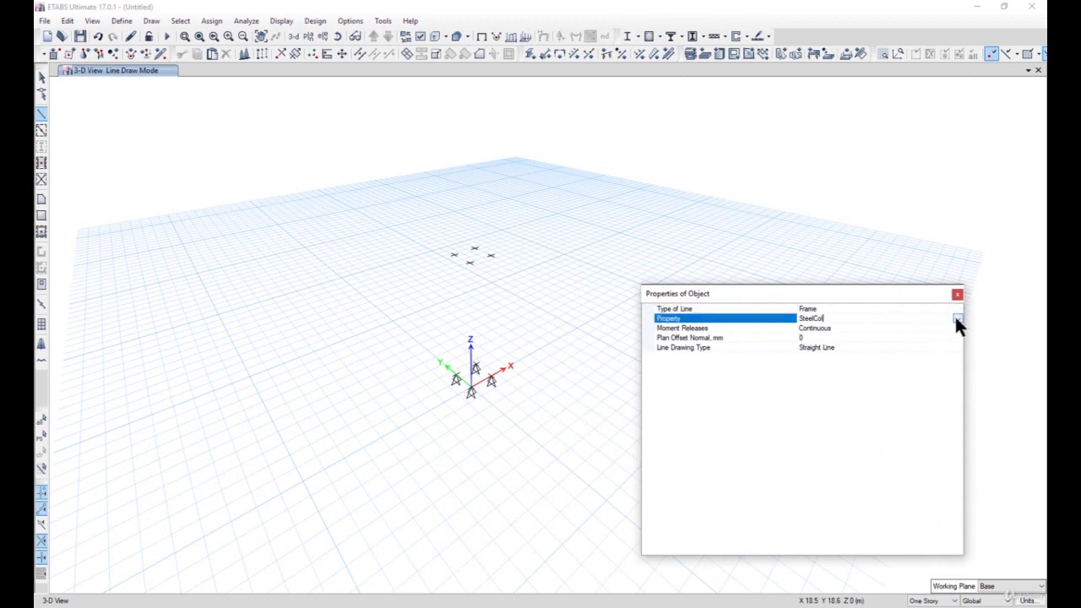
left_click(957, 318)
left_click(820, 369)
left_click(491, 380)
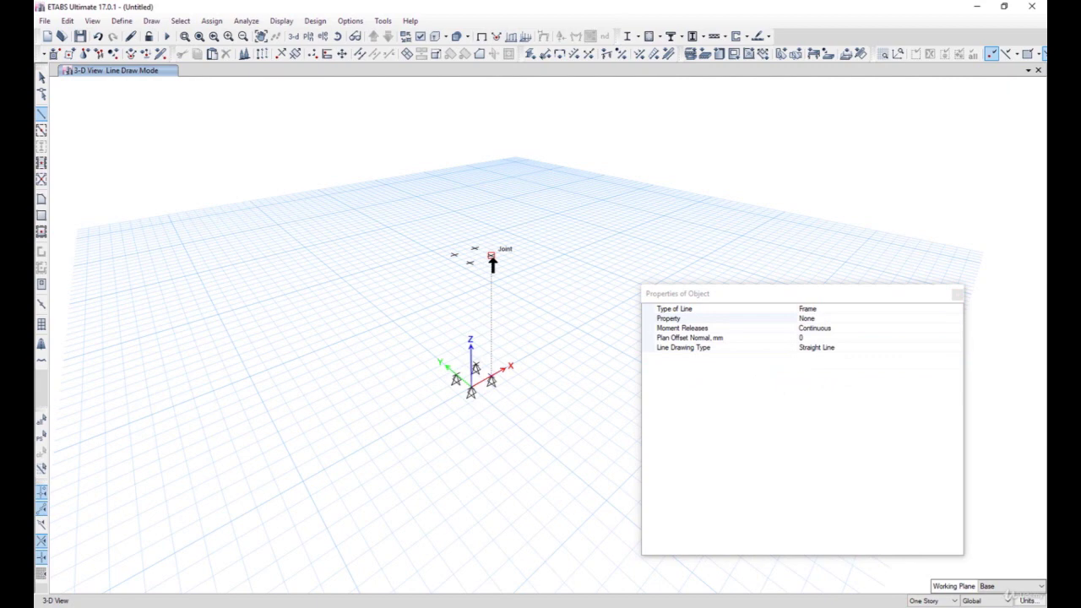
double_click(491, 255)
Step: Draw vertical frames from the other three base joints to the joints above and connect the four top joints with horizontal frames
left_click(471, 387)
left_click(470, 263)
right_click(471, 346)
left_click(456, 379)
double_click(452, 256)
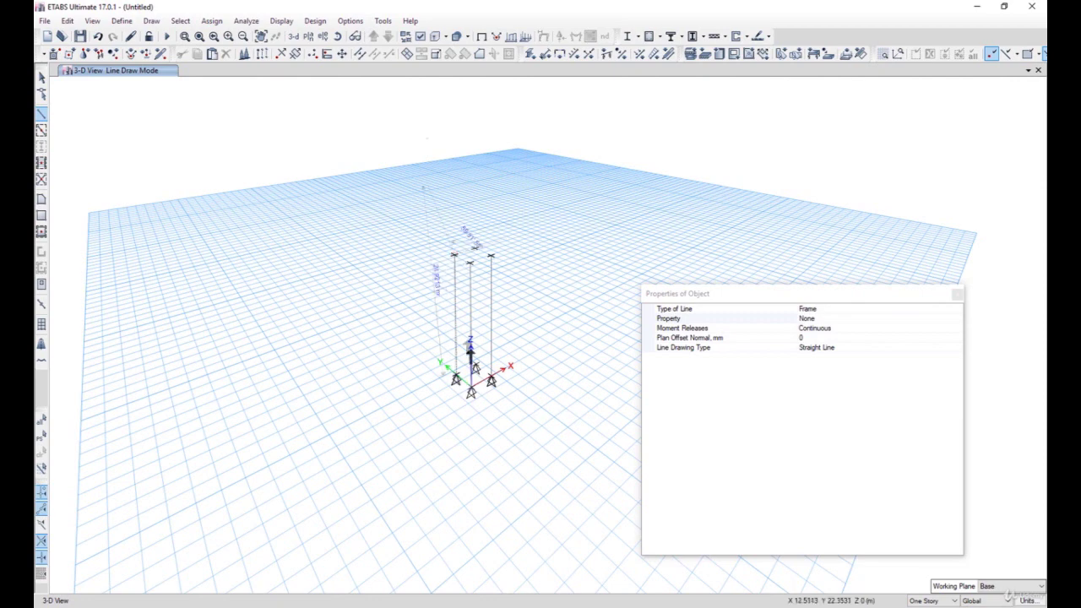
left_click(476, 369)
double_click(475, 248)
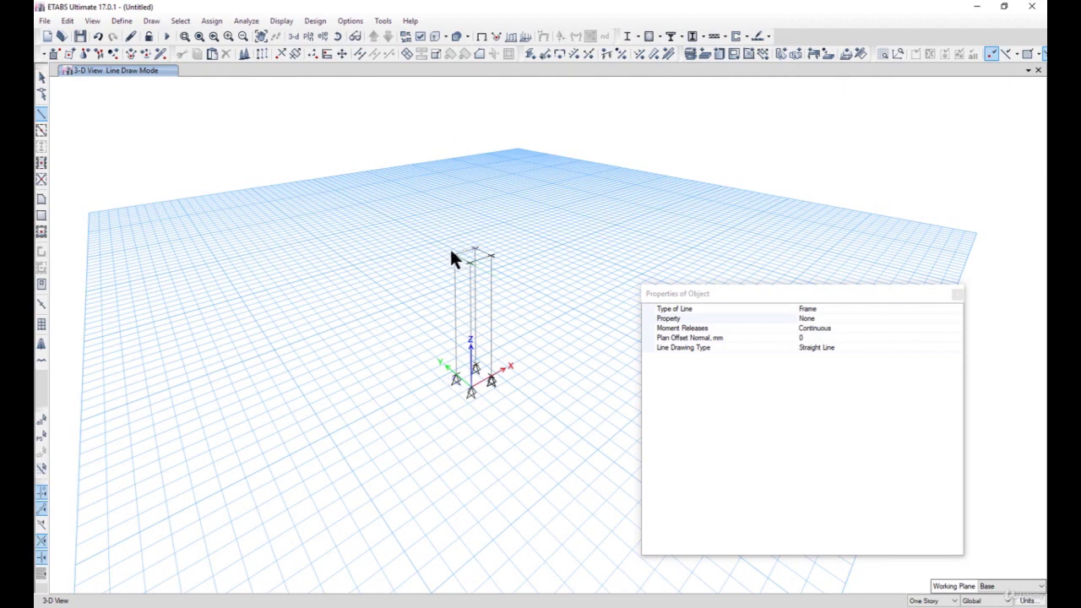
Step: Inspect the geometry information of the vertical frame standing on the Y axis, leaving it unmodified
left_click(41, 77)
left_click(456, 323)
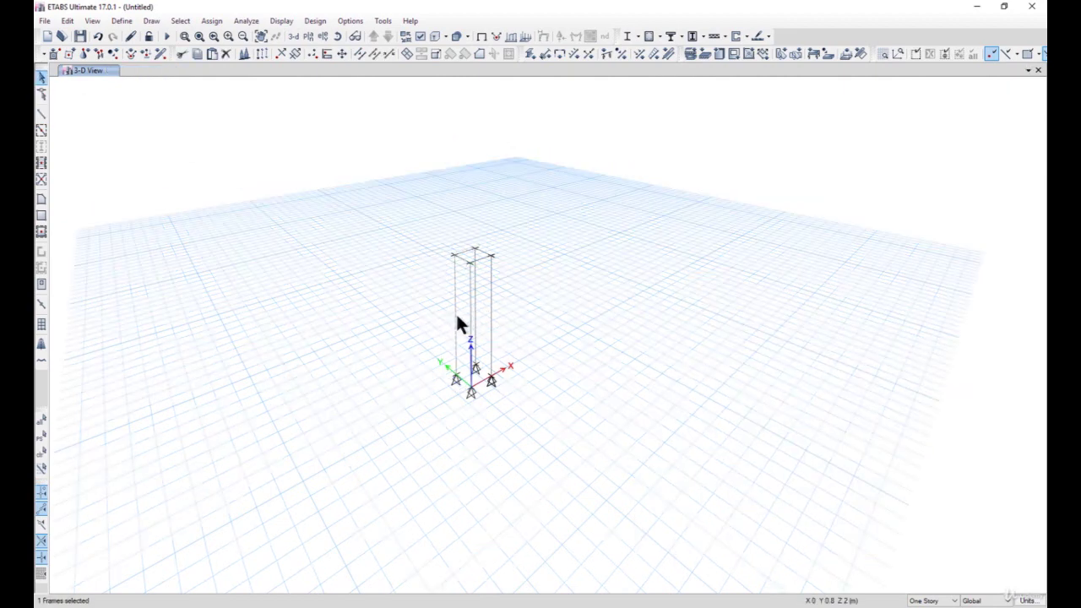
right_click(456, 324)
left_click(461, 197)
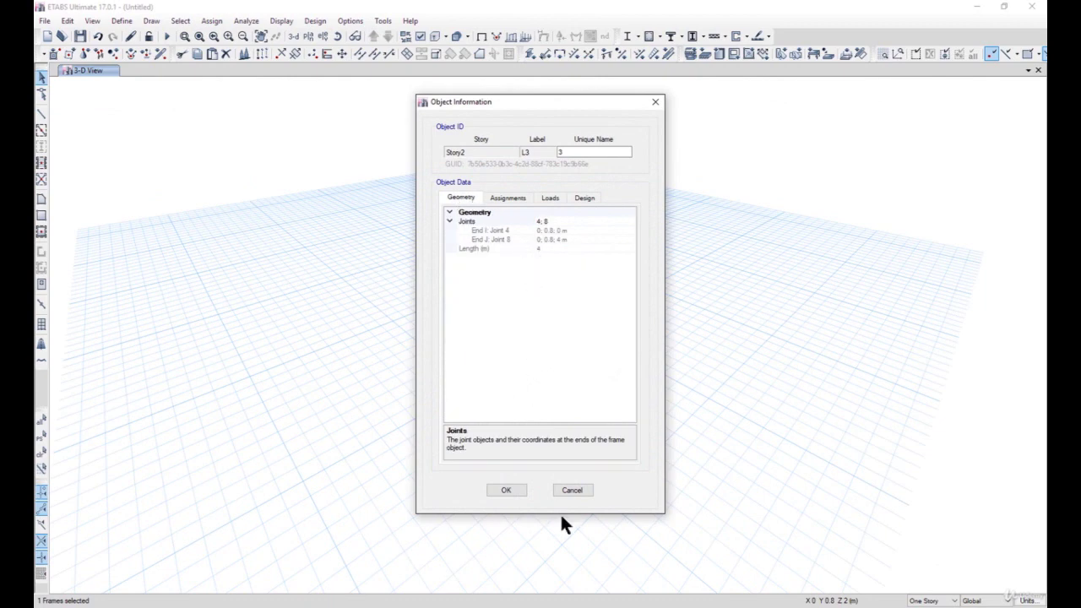
left_click(572, 489)
Step: Select the tower's four vertical frames and divide each into 4 frame objects
left_click_drag(585, 415, 389, 288)
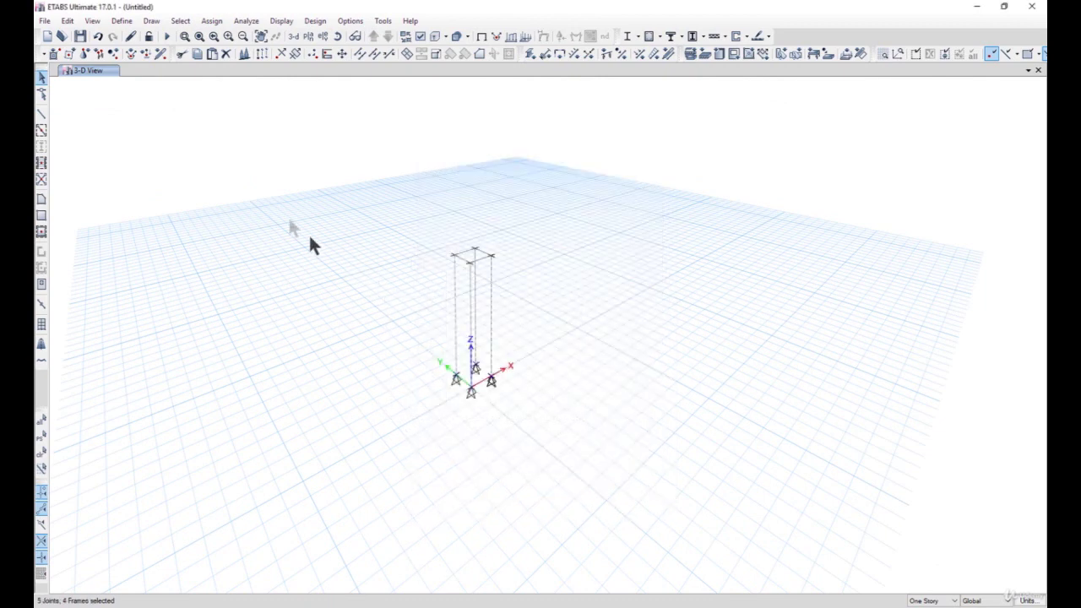
left_click(67, 20)
mouse_move(155, 297)
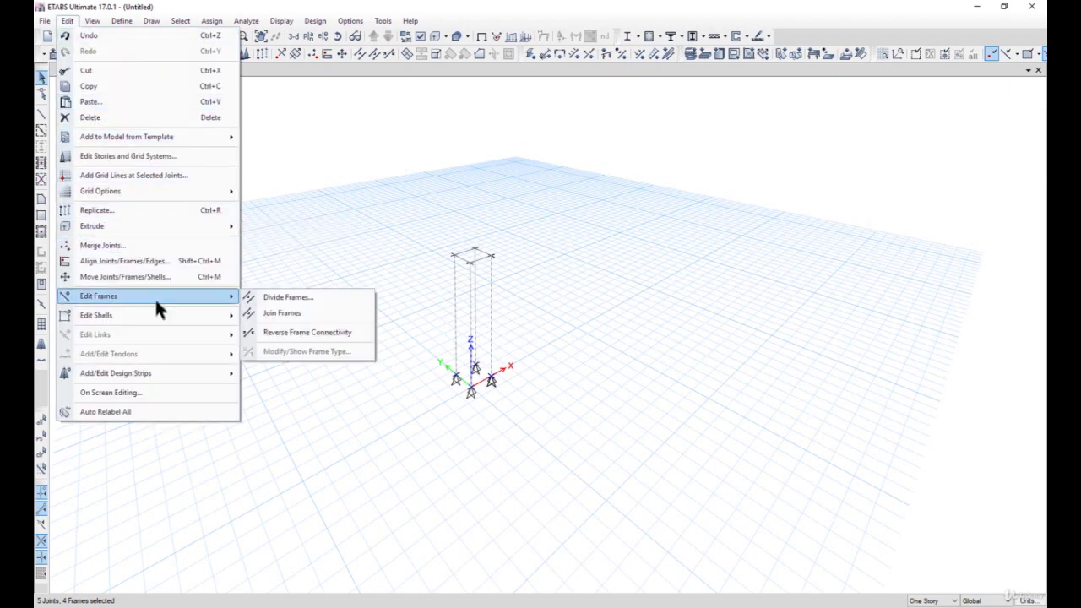
left_click(287, 298)
left_click_drag(508, 252, 680, 277)
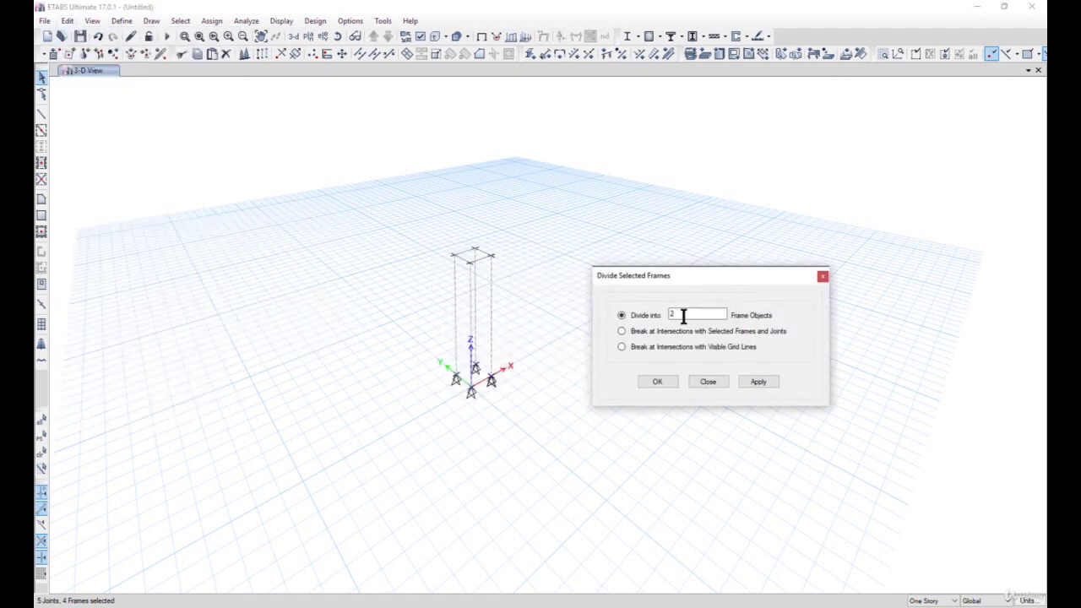
left_click(756, 381)
left_click(657, 381)
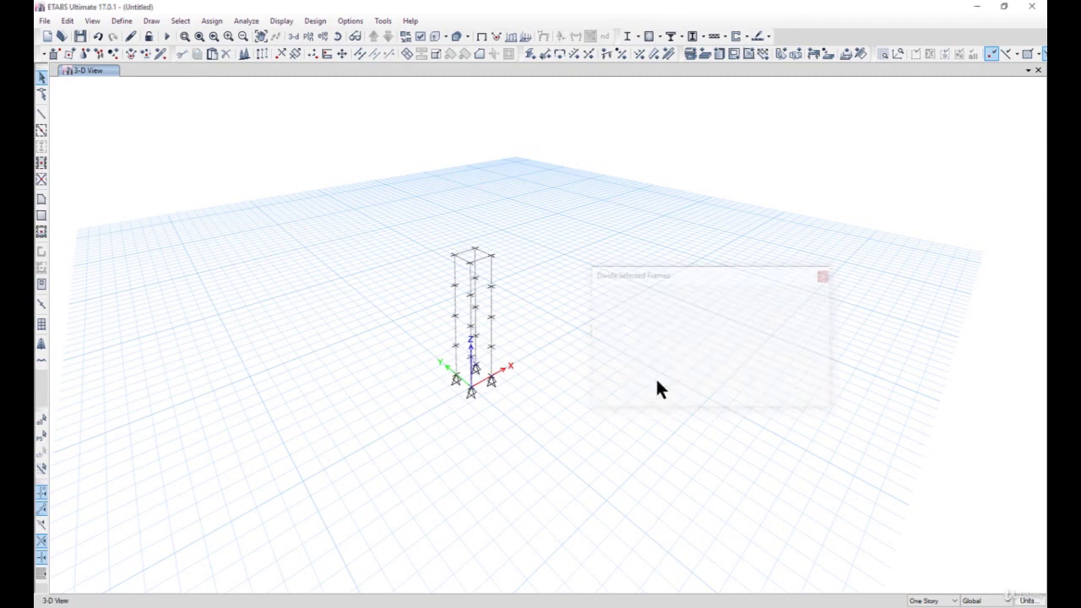
Step: Draw zigzag diagonal frames with property None on the tower's face along the X axis, from the origin joint up to the top joint above it
left_click(151, 20)
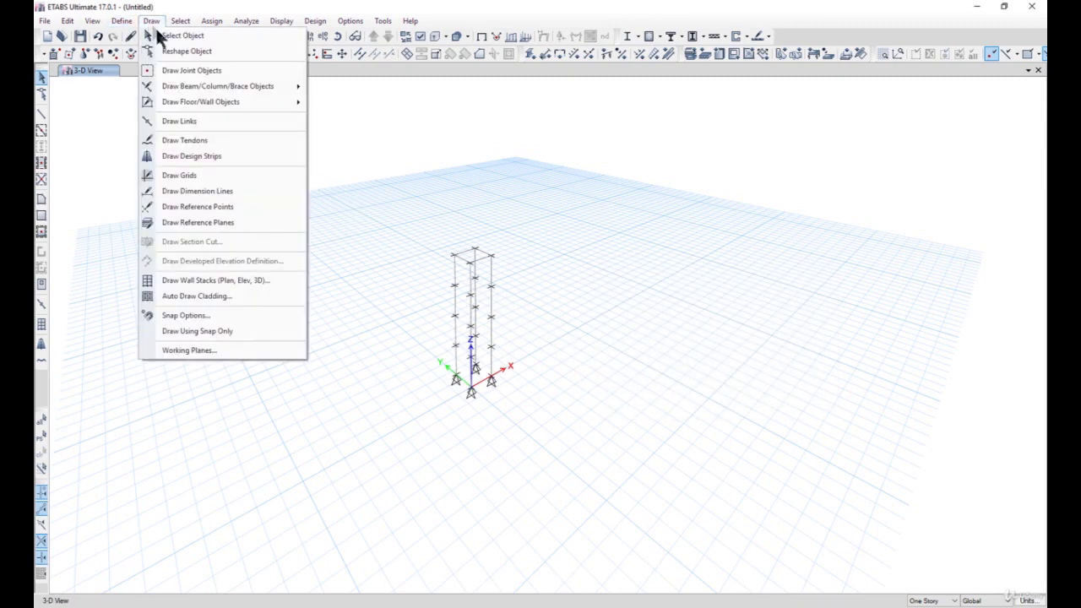
mouse_move(218, 85)
left_click(348, 87)
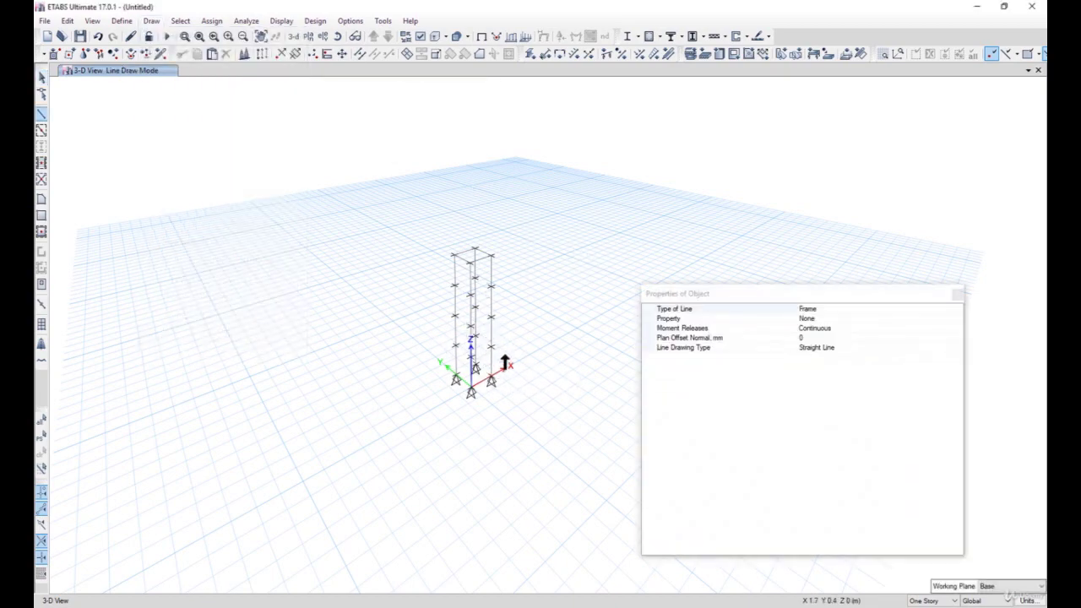
scroll(507, 361, "up", 3)
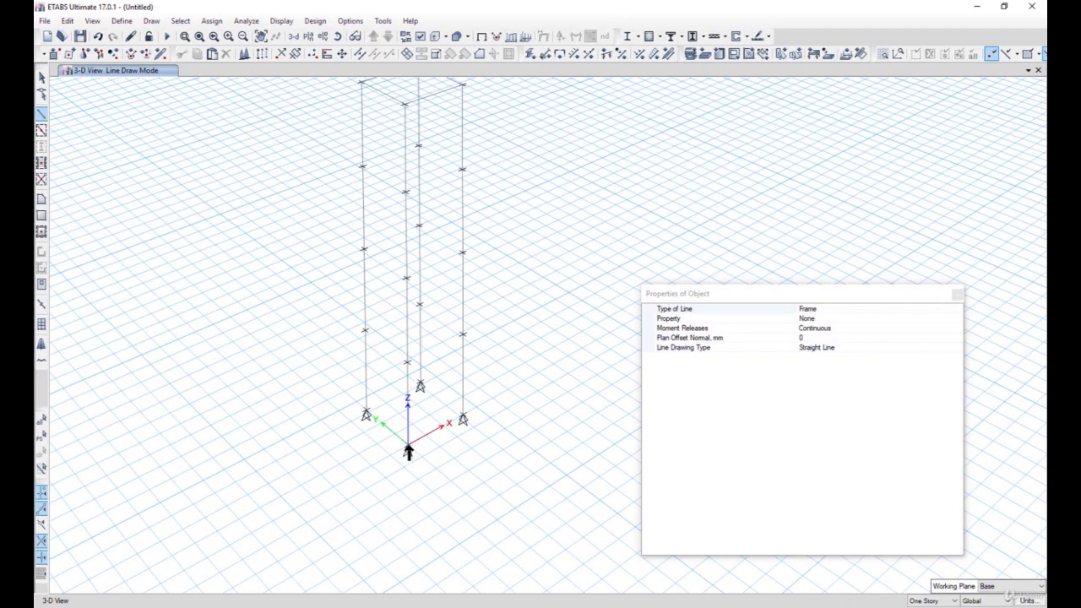
left_click(408, 451)
left_click(464, 335)
left_click(407, 279)
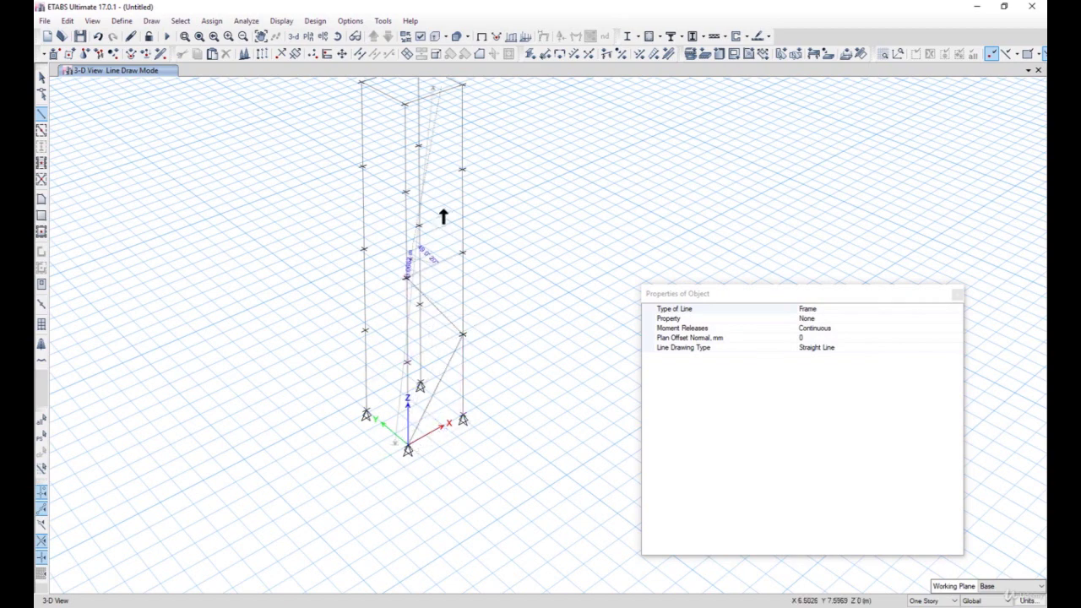
double_click(405, 105)
Step: Draw horizontal frames between the opposite division joints at all three intermediate levels of the tower's face along the X axis
left_click(462, 169)
double_click(406, 192)
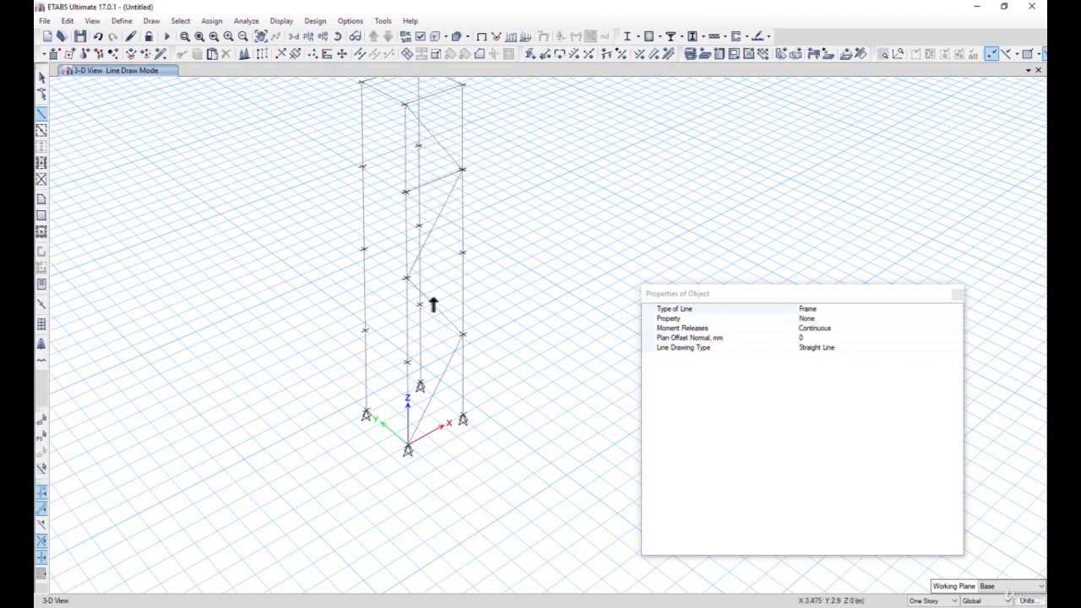
left_click(424, 273)
left_click(408, 362)
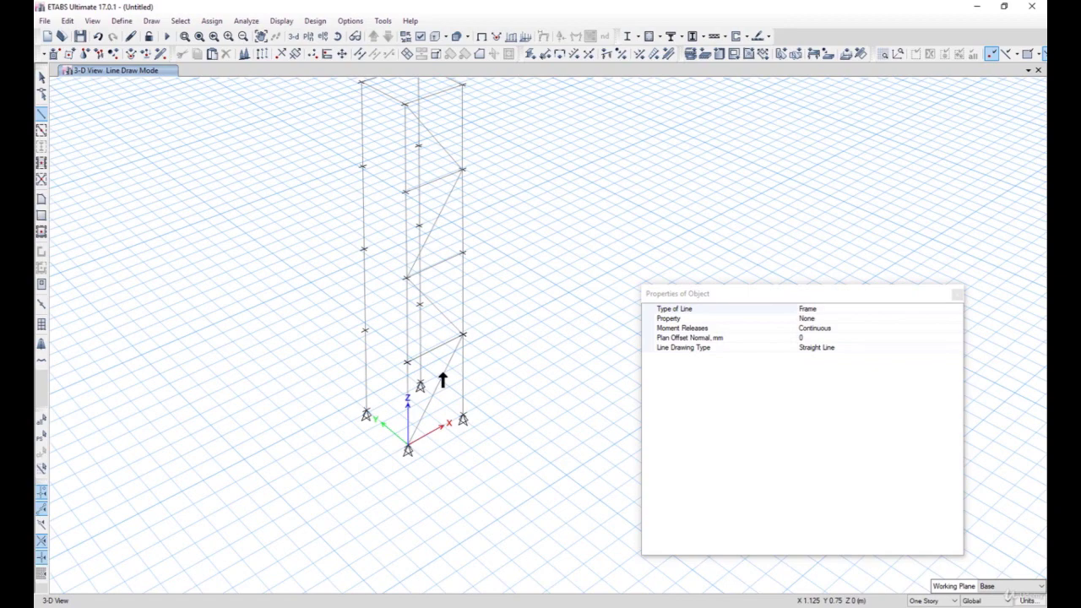
Step: Draw horizontal frames between the division joints at all three intermediate levels of the tower's face along the Y axis
scroll(443, 381, "down", 3)
middle_click_drag(436, 397, 555, 418)
middle_click_drag(470, 402, 282, 411)
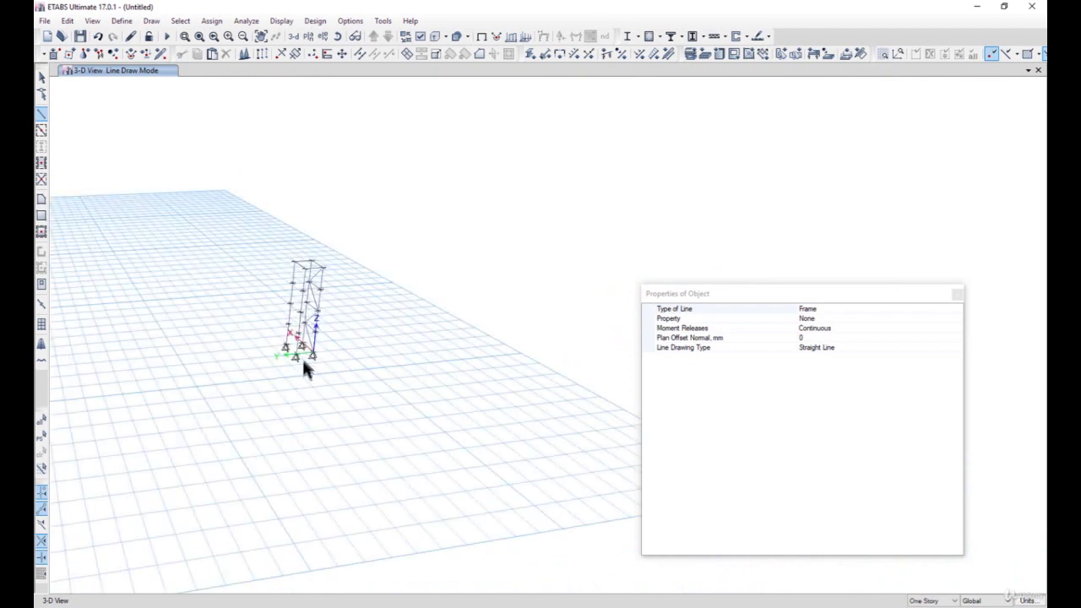
scroll(306, 374, "up", 3)
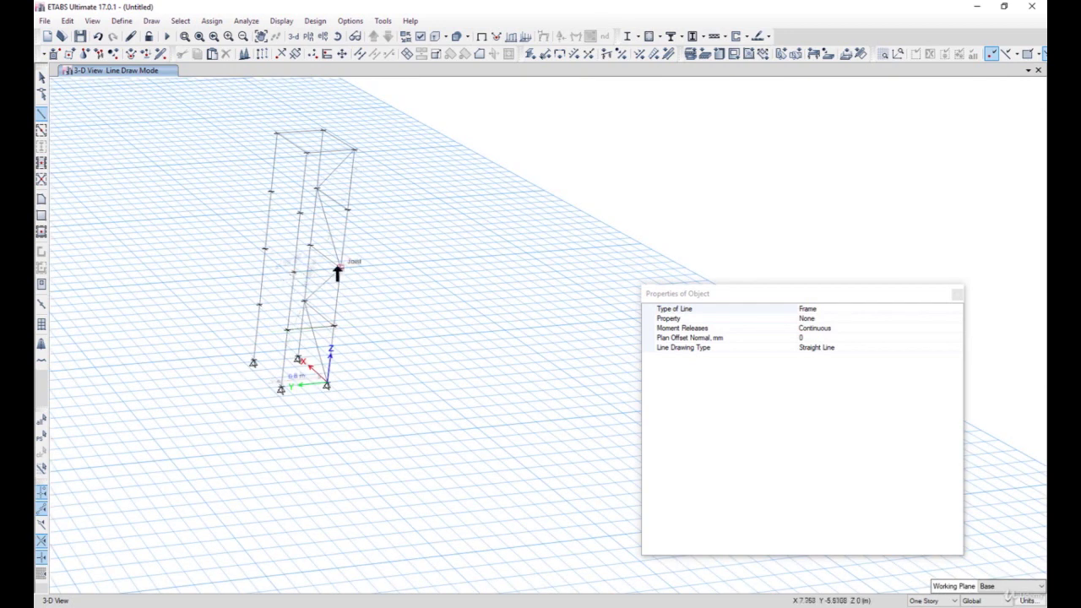
middle_click_drag(366, 259, 377, 335)
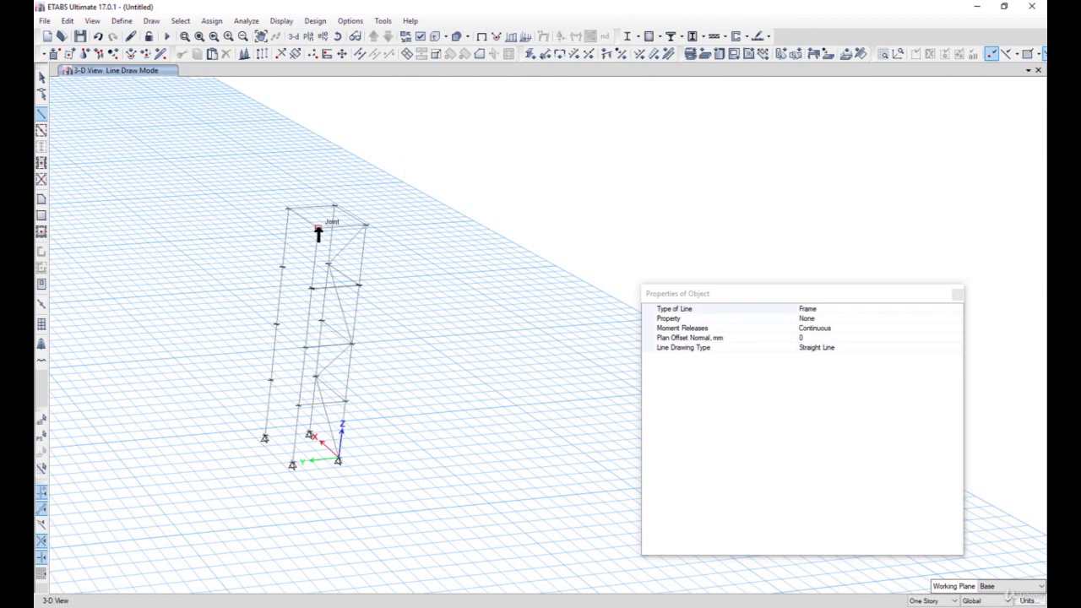
Step: Draw zigzag diagonal frames on the face along the Y axis, from the top joint above the origin down to the origin joint
left_click(365, 225)
left_click(312, 288)
left_click(349, 344)
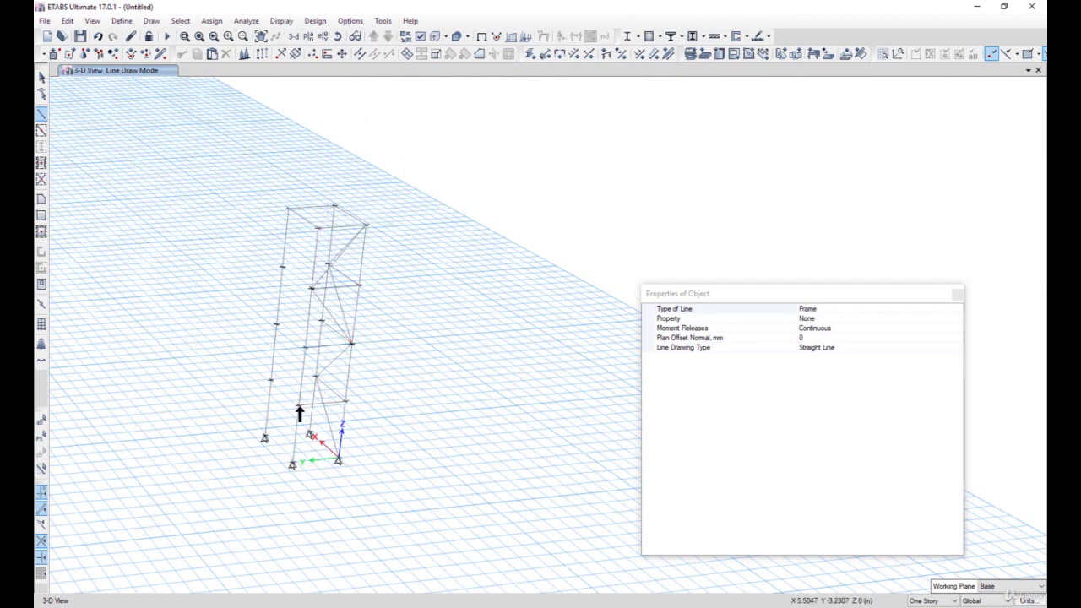
left_click(338, 461)
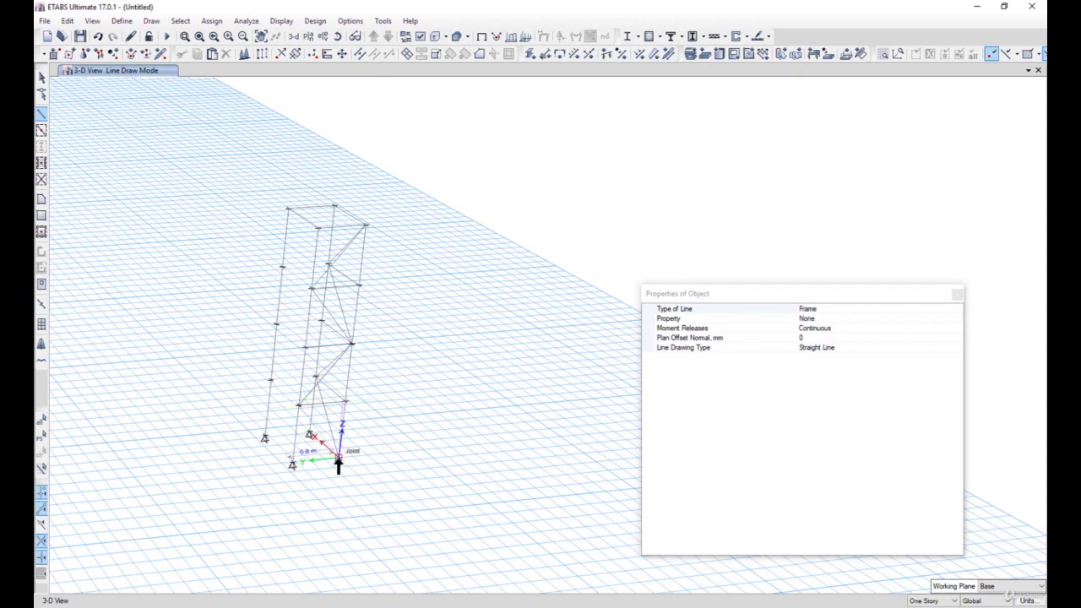
Step: Draw horizontal frames at the three intermediate levels of the tower's two remaining faces, opposite the X and Y axes
middle_click_drag(340, 445, 471, 457)
middle_click_drag(377, 304, 370, 269, "shift")
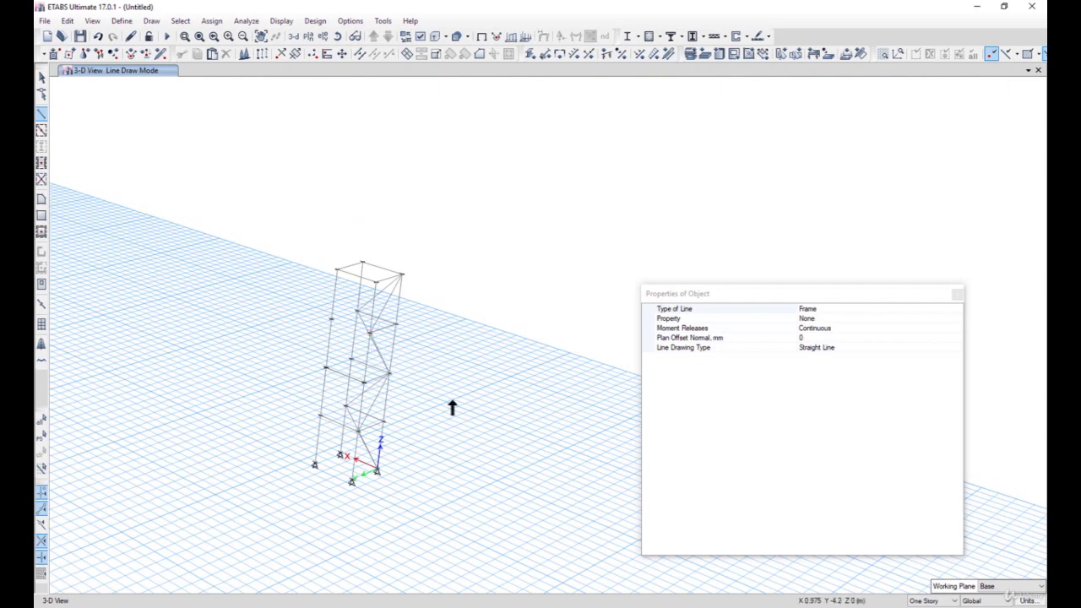
middle_click_drag(391, 346, 550, 304)
middle_click_drag(155, 362, 406, 463)
middle_click_drag(347, 423, 391, 446, "shift")
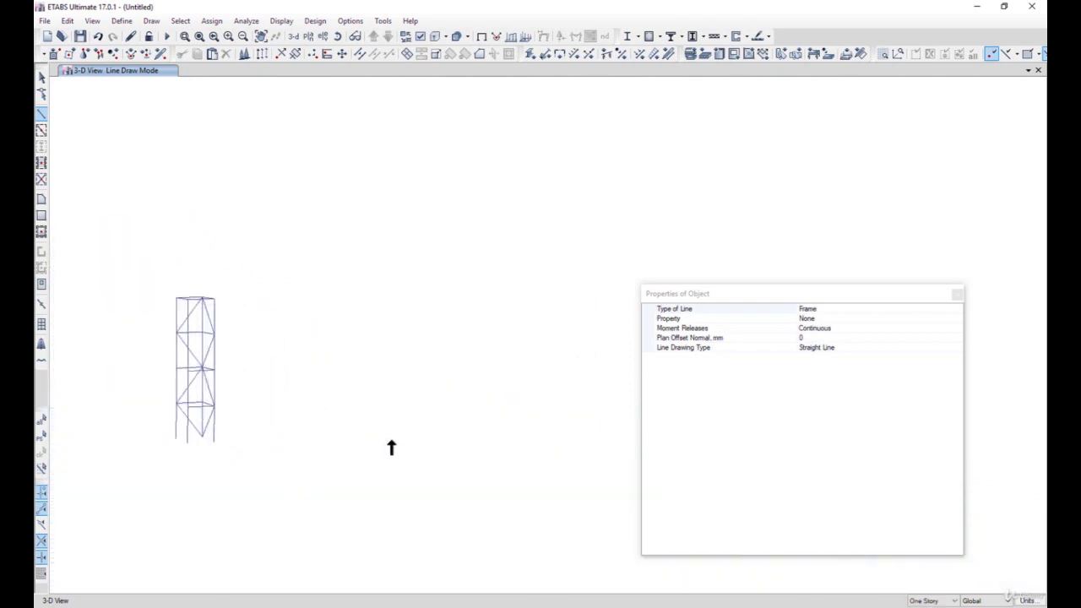
middle_click_drag(268, 343, 130, 371, "shift")
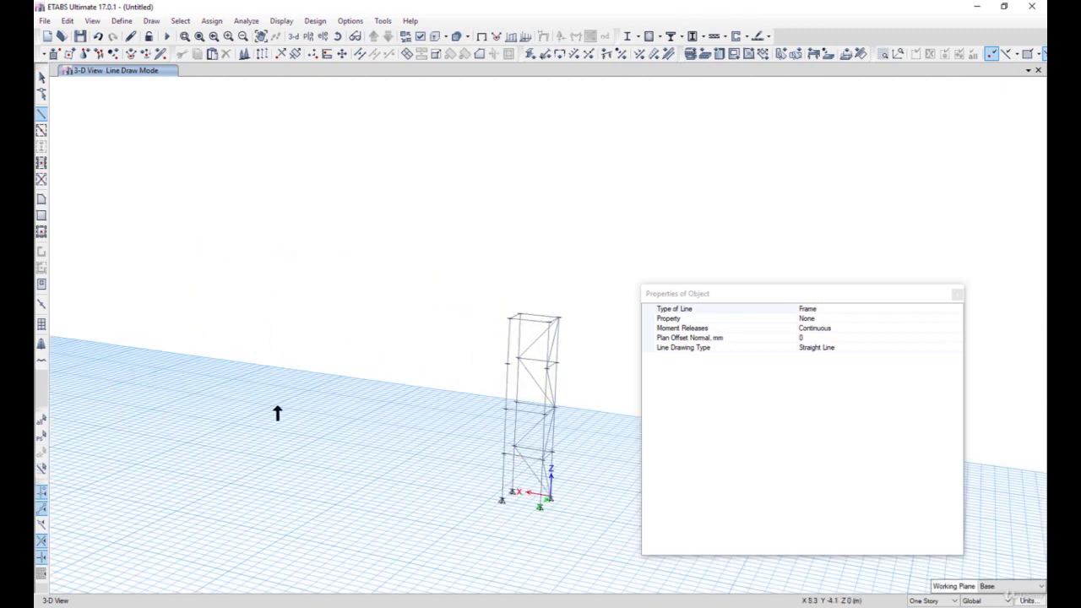
middle_click_drag(434, 449, 211, 436, "shift")
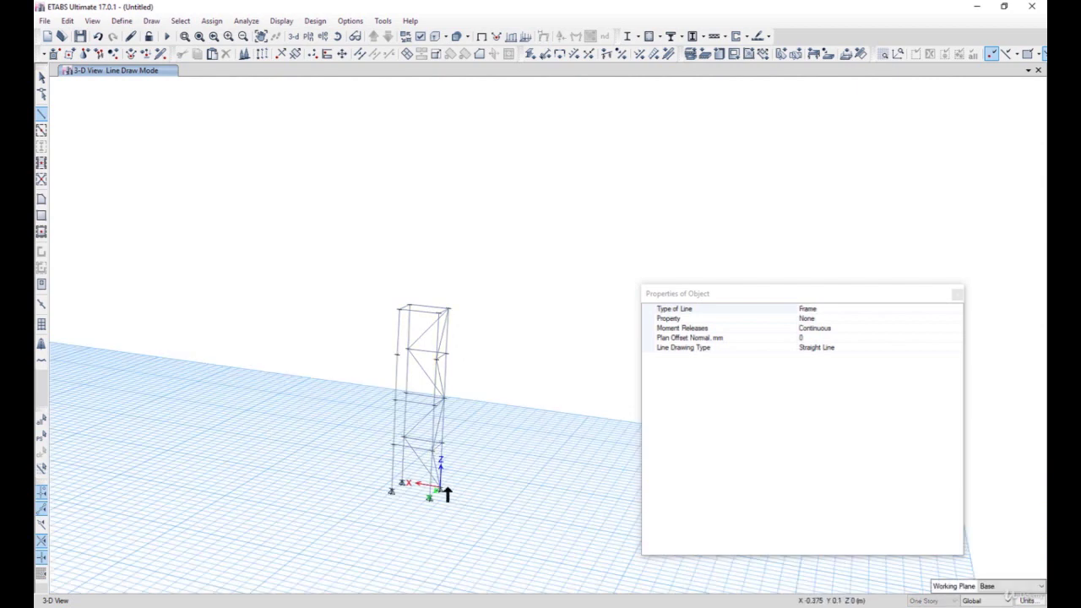
middle_click_drag(428, 490, 393, 463, "shift")
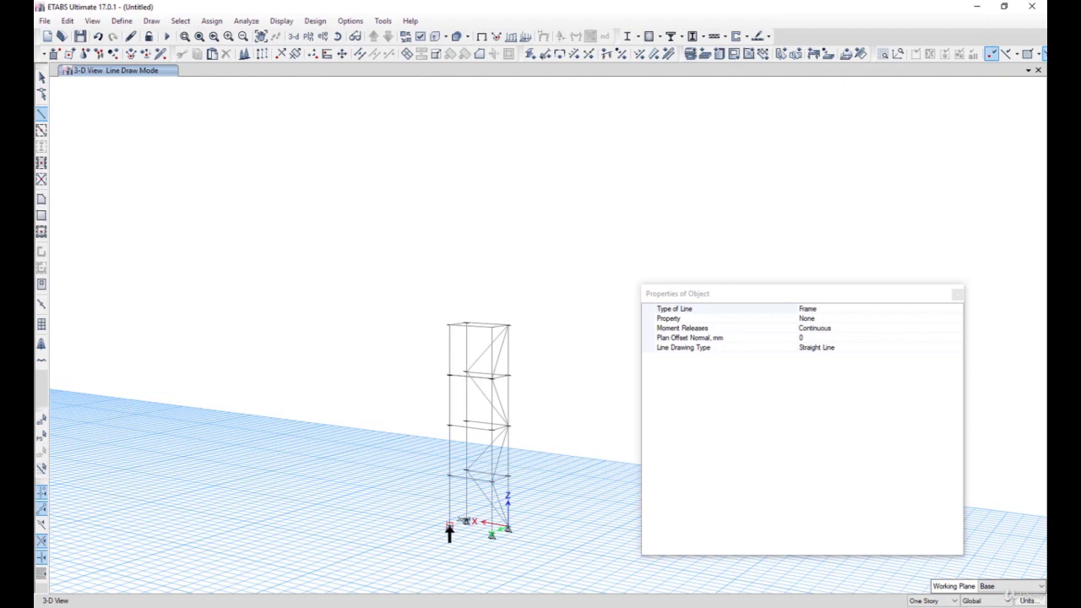
Step: Draw zigzag diagonal frames on the tower's two remaining faces, between the base and top joints of their shared vertical, and end line drawing
left_click(449, 430)
left_click(493, 379)
left_click(449, 325)
right_click(420, 304)
left_click(450, 527)
left_click(450, 426)
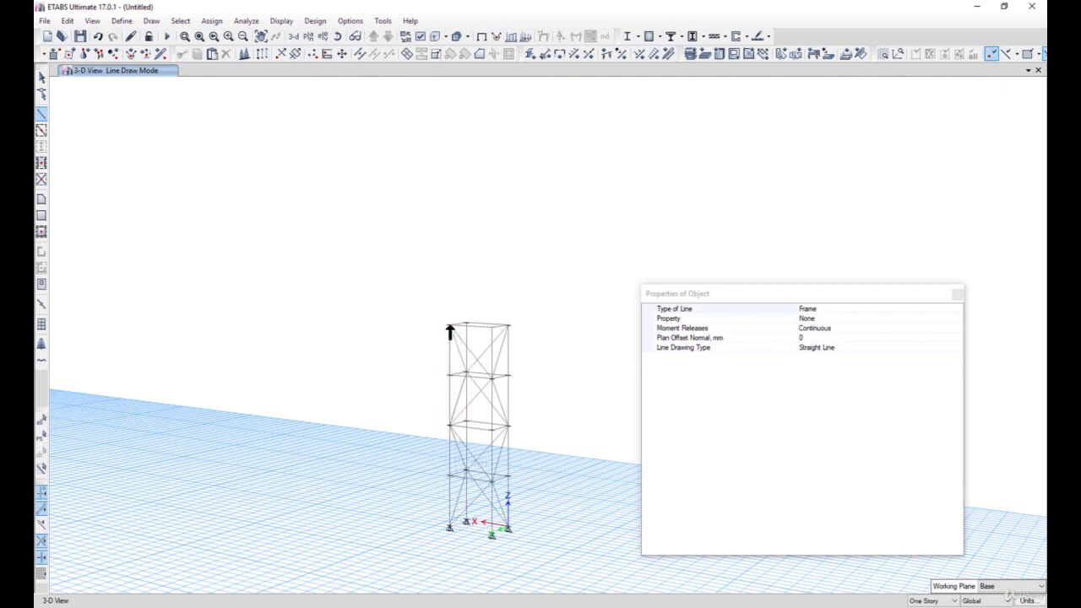
left_click(41, 77)
Step: Examine the braced tower in the default 3-D view, checking its bracing and its top level closely
left_click(293, 36)
middle_click_drag(627, 507, 465, 396)
scroll(465, 397, "up", 3)
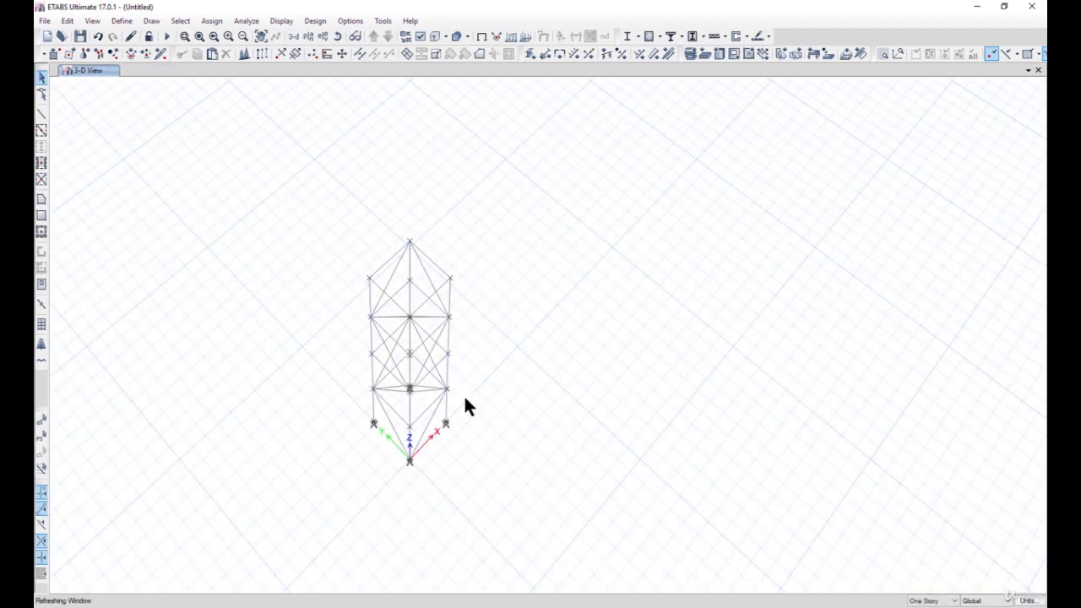
scroll(507, 406, "down", 4)
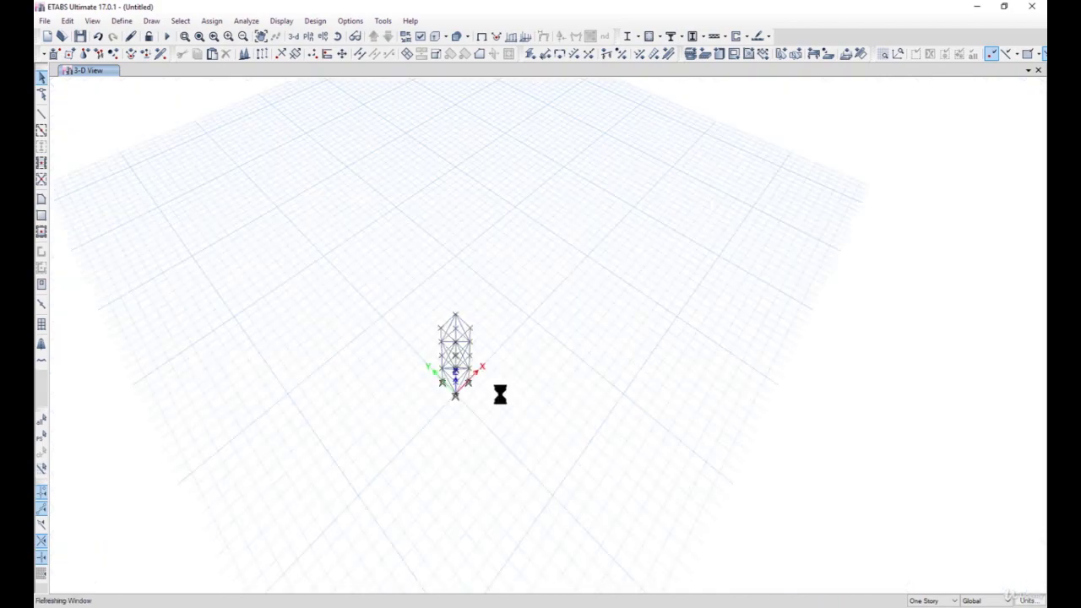
middle_click_drag(504, 400, 414, 332, "shift")
middle_click_drag(495, 422, 498, 391, "shift")
middle_click_drag(509, 276, 542, 397)
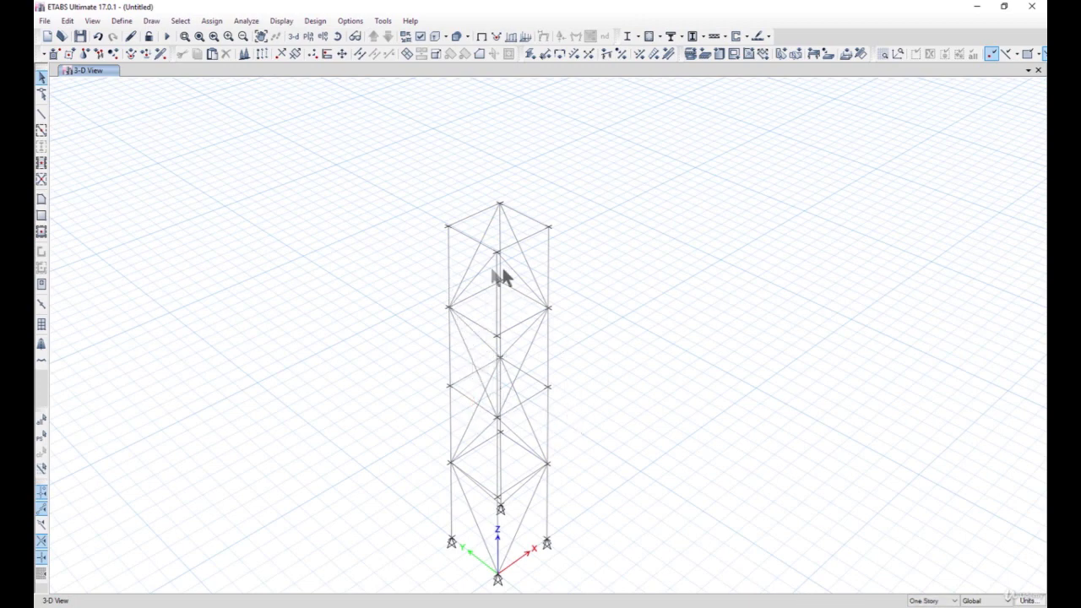
middle_click_drag(526, 307, 463, 382)
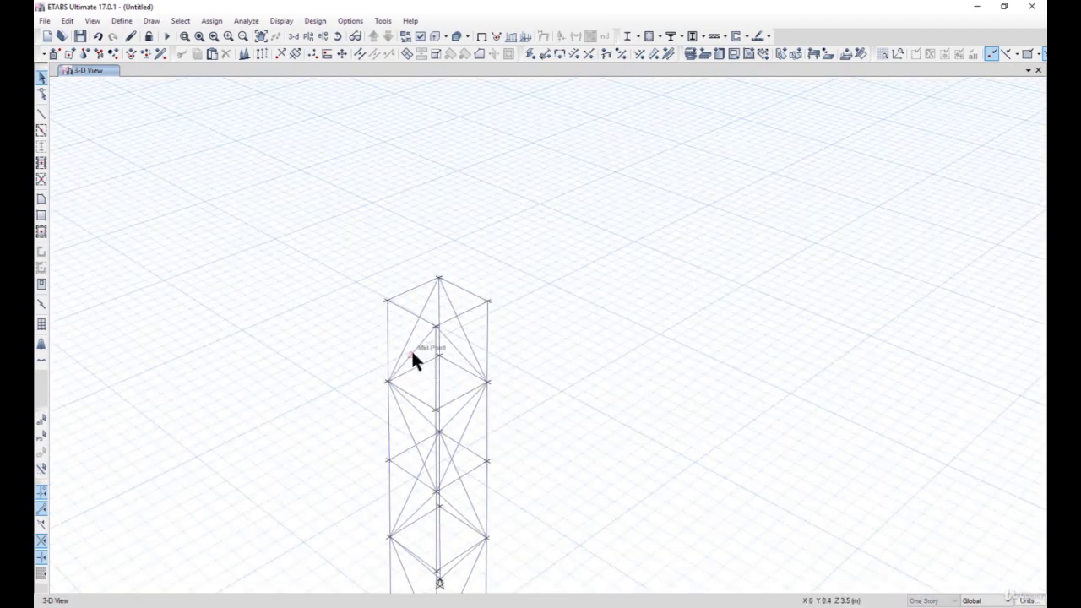
scroll(412, 353, "down", 3)
scroll(412, 351, "up", 3)
Step: Select the two top frames parallel to the Y axis and inspect the geometry information of the one farther from the origin
left_click(413, 340)
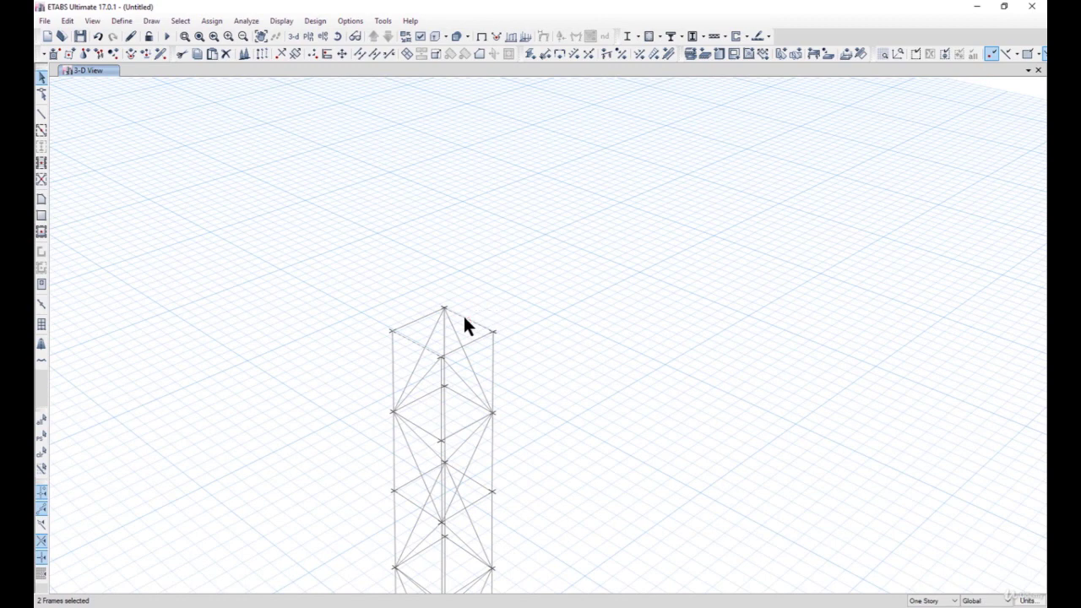
right_click(461, 321)
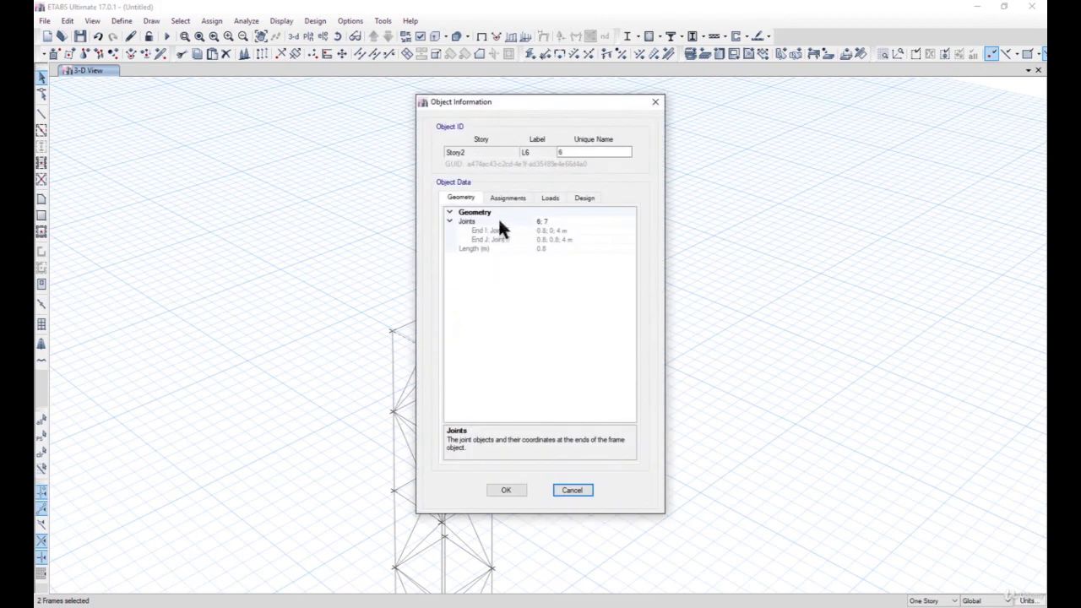
left_click(572, 491)
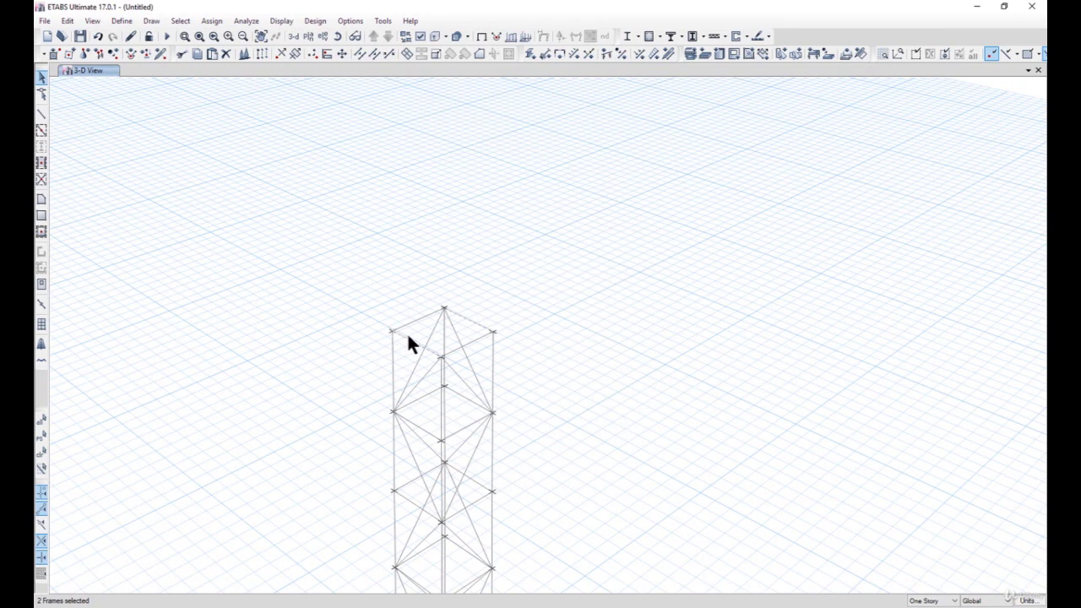
Step: Try to copy the two top frames parallel to the Y axis and paste them with Delta Y -0.3 m and Delta Z 0
left_click(450, 306)
key("ctrl+c")
key("ctrl+v")
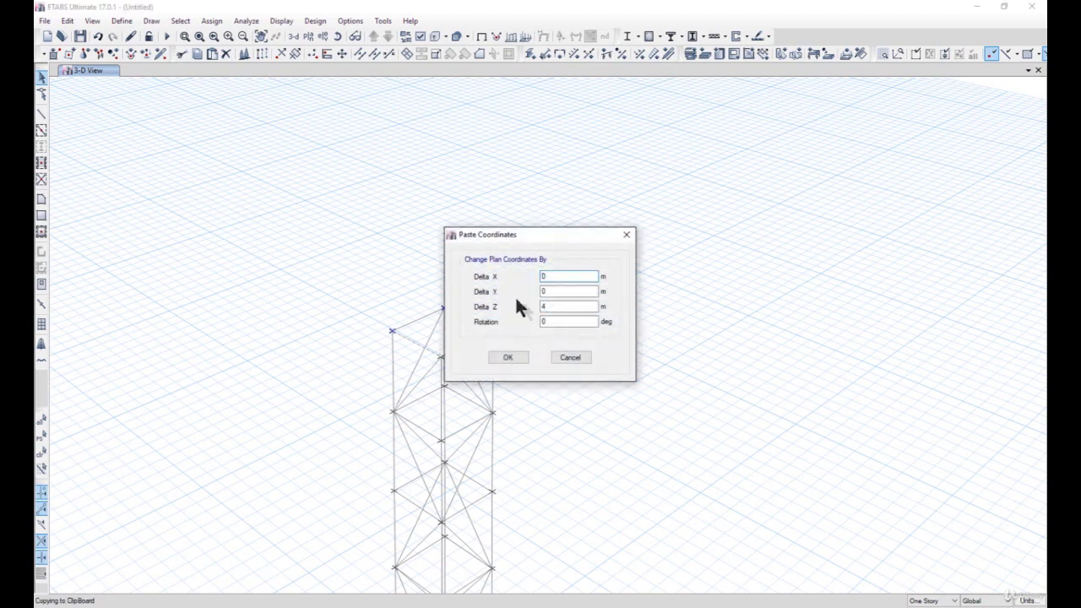
double_click(551, 307)
left_click_drag(517, 236, 587, 202)
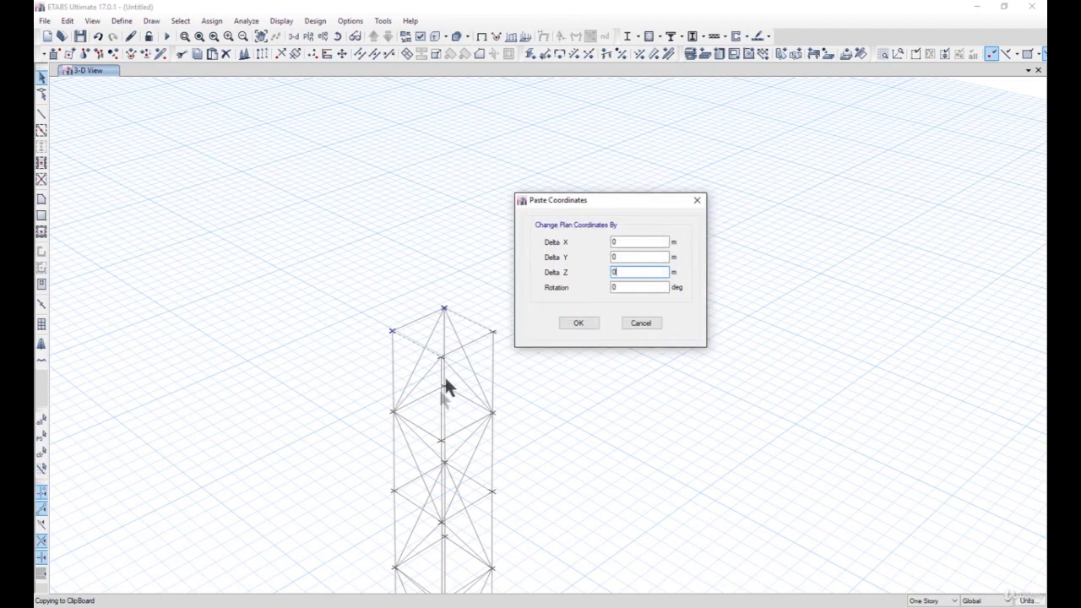
scroll(446, 381, "down", 2)
scroll(422, 565, "up", 2)
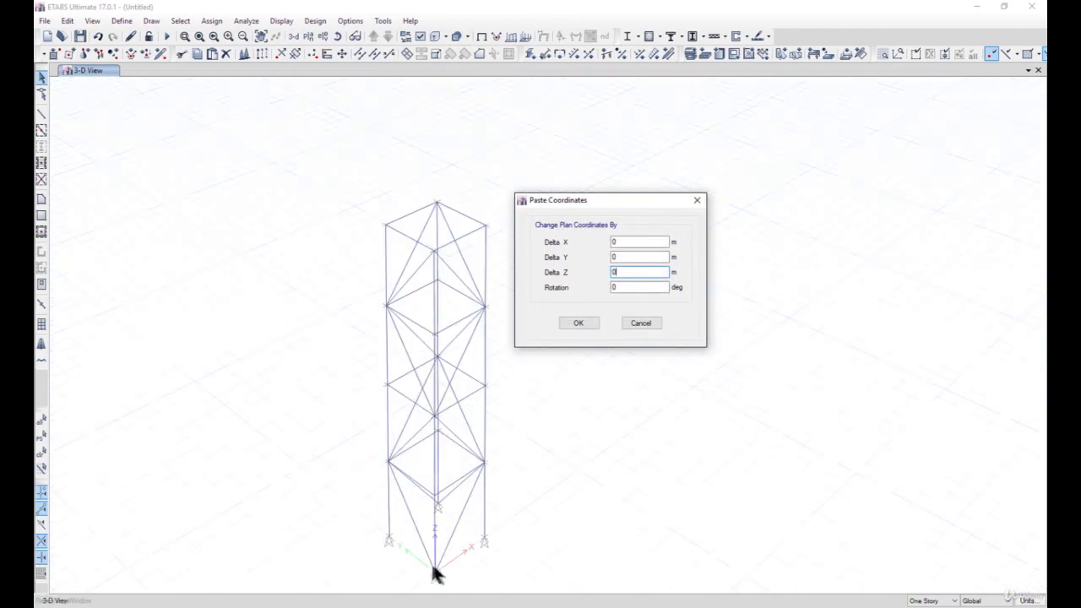
double_click(619, 257)
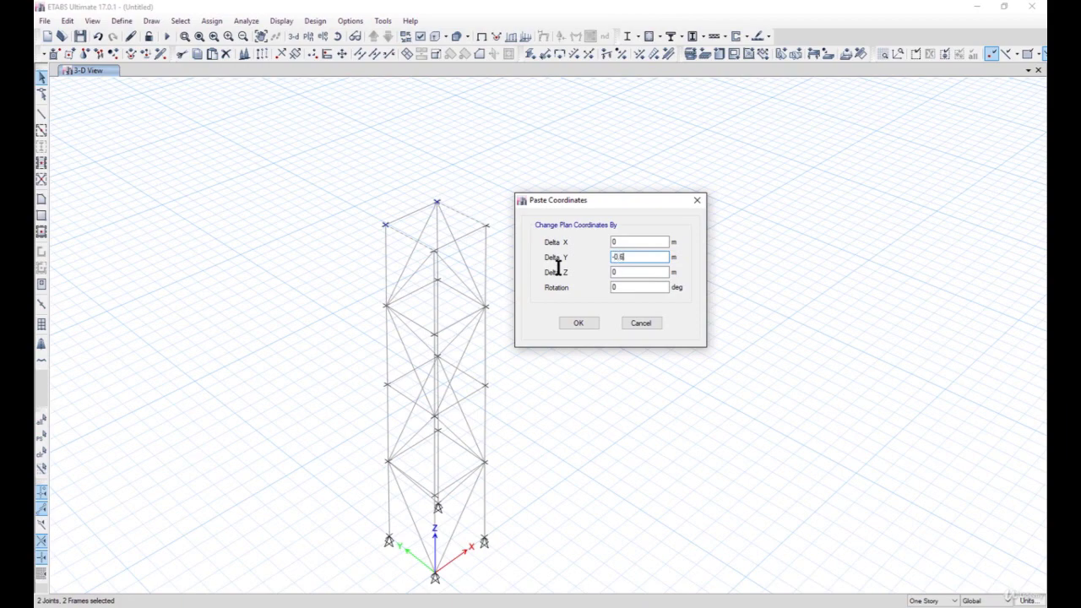
type("-0.3")
left_click(578, 324)
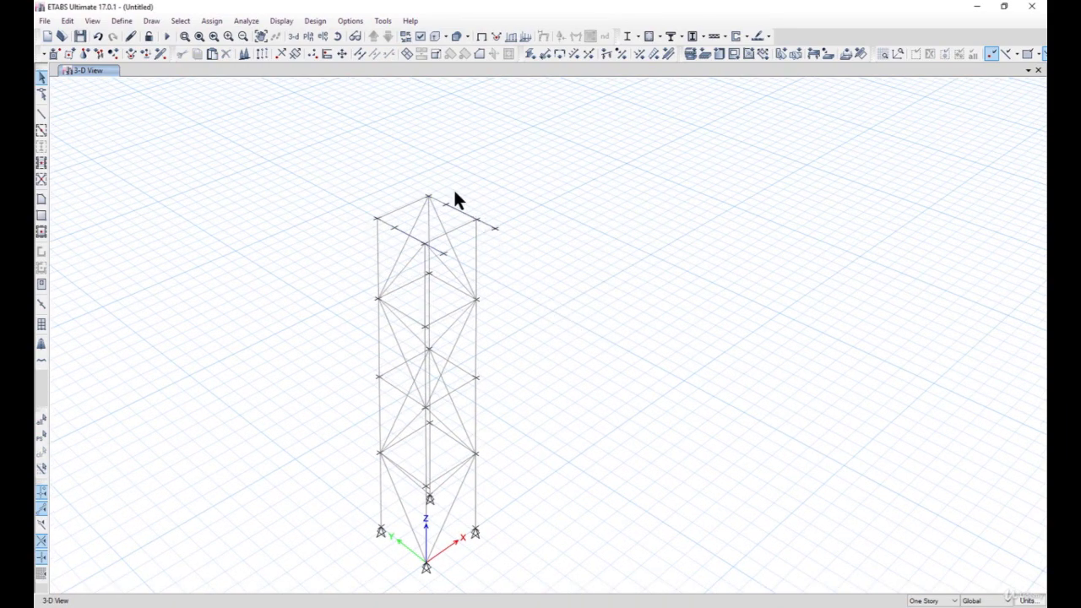
Step: Copy the two top joints on the far Y side and paste them offset by Delta Y -0.3 m
scroll(453, 201, "up", 3)
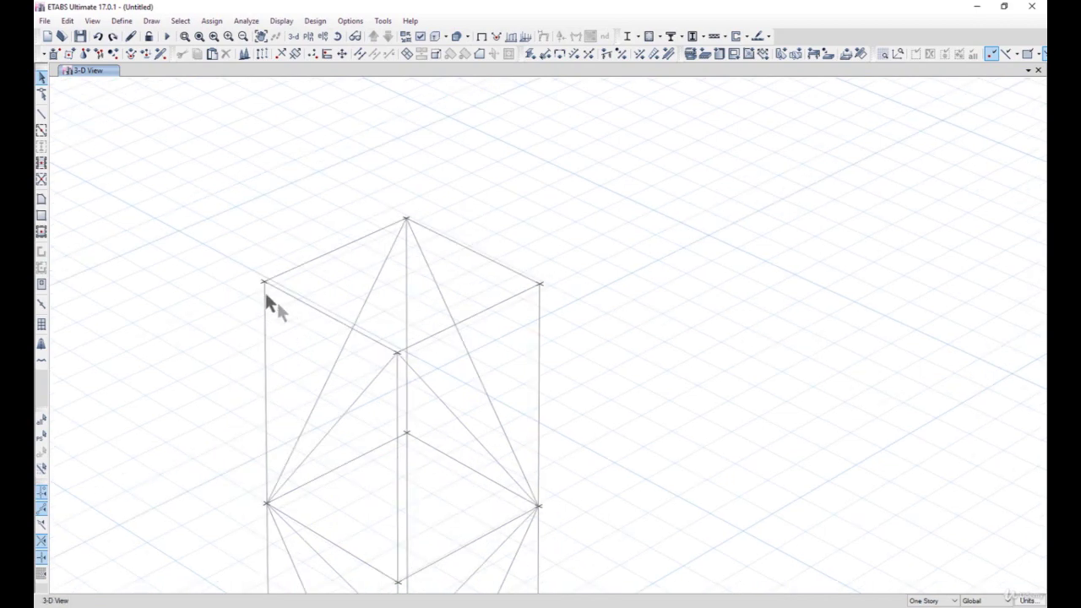
left_click_drag(281, 300, 278, 296)
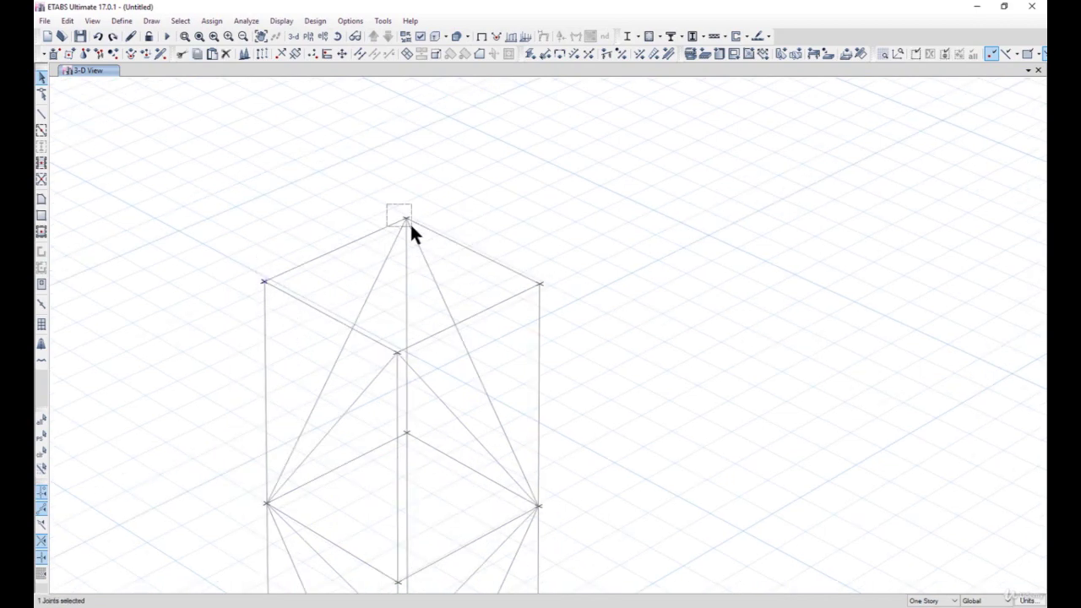
key("ctrl+c")
key("ctrl+v")
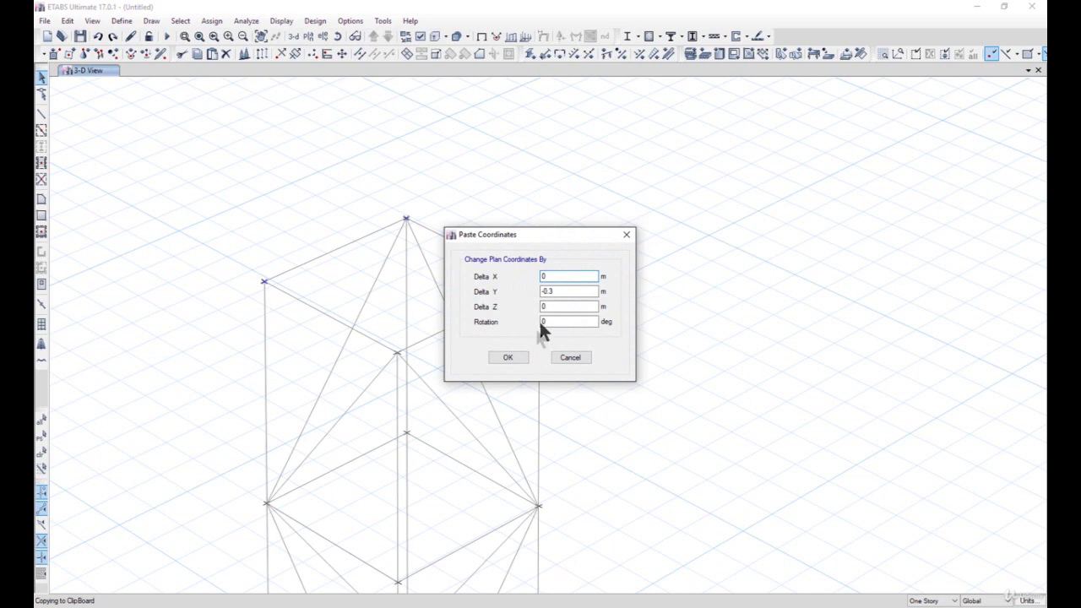
left_click(514, 358)
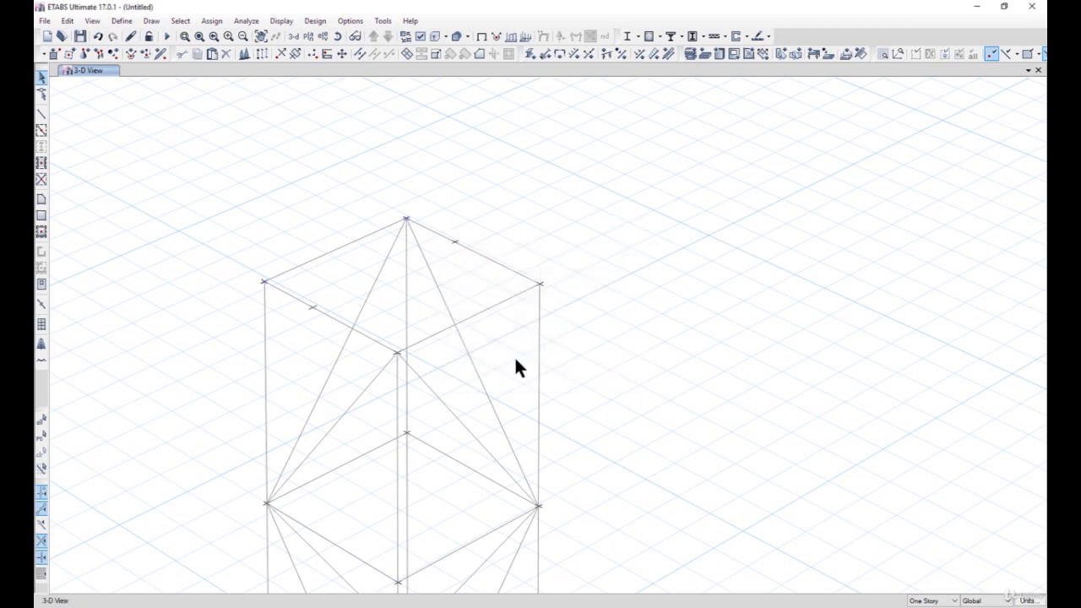
Step: Delete the two top frames parallel to the Y axis and redraw each as two frames through the pasted intermediate joint
left_click(325, 311)
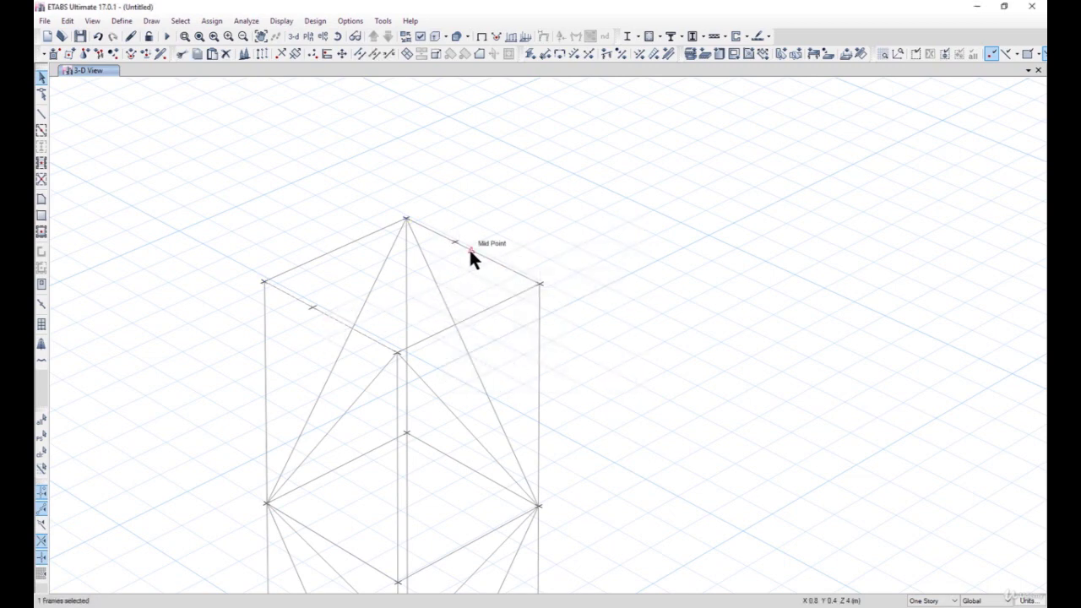
key("Delete")
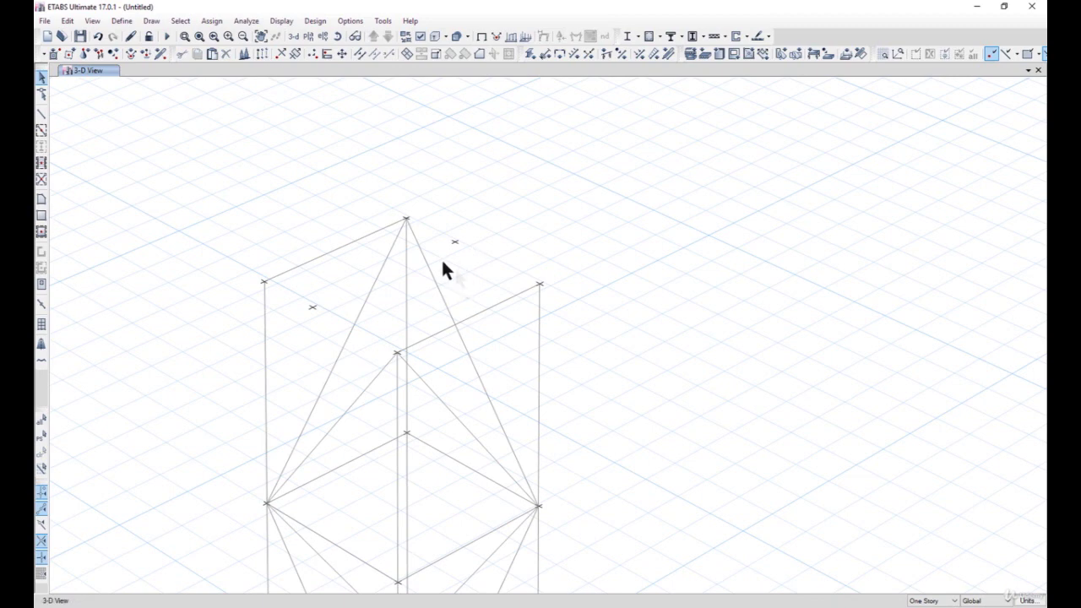
left_click(151, 20)
mouse_move(301, 86)
left_click(389, 87)
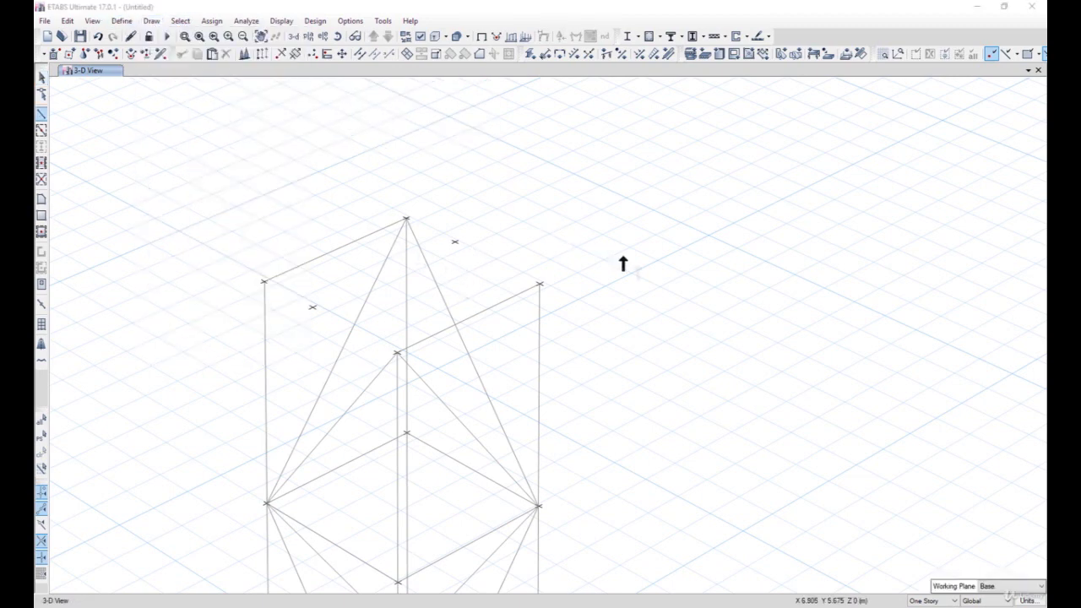
left_click(265, 283)
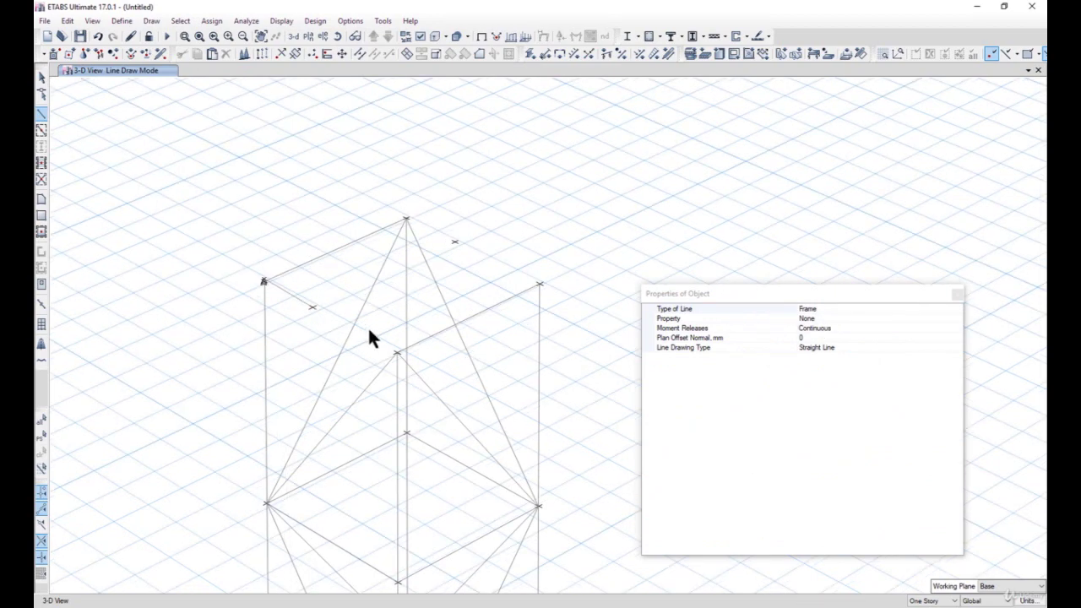
left_click(397, 354)
left_click(407, 221)
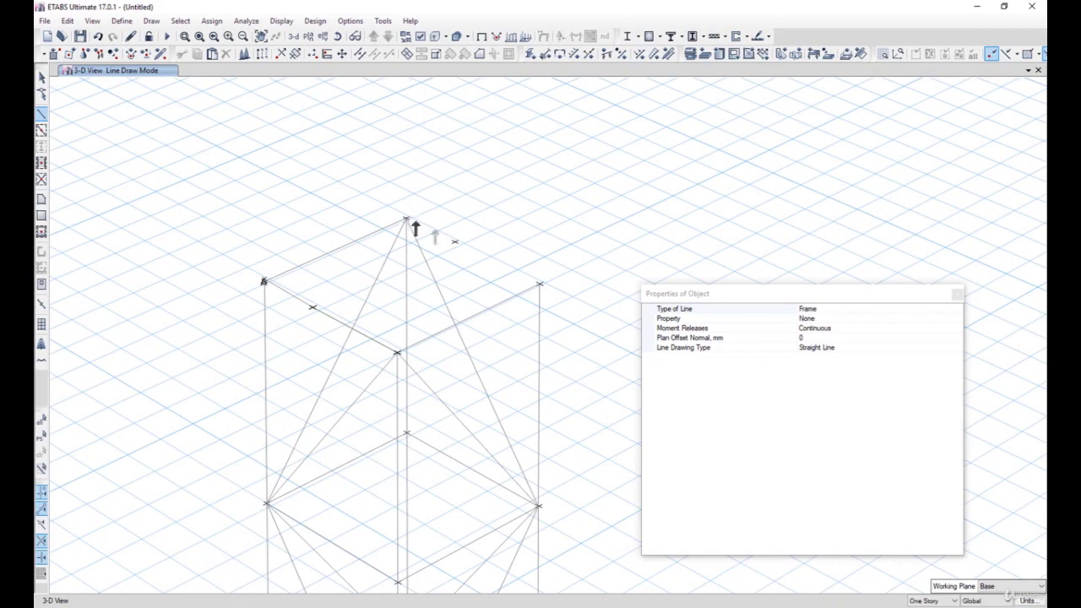
left_click(539, 286)
Step: Draw a frame parallel to the X axis between the two pasted top joints and return to object selection
scroll(532, 241, "down", 4)
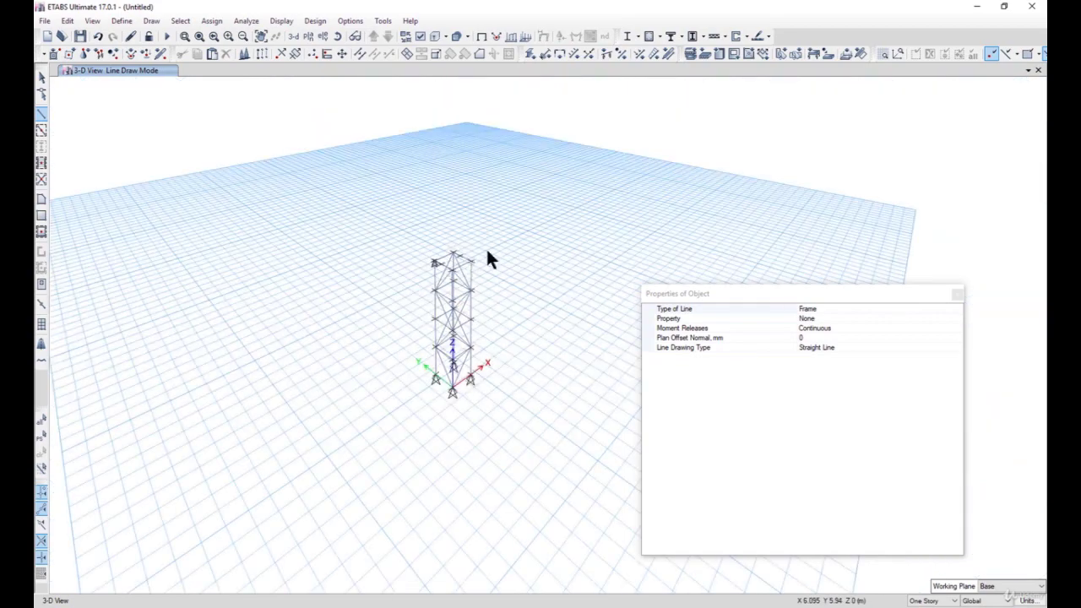
scroll(486, 258, "up", 4)
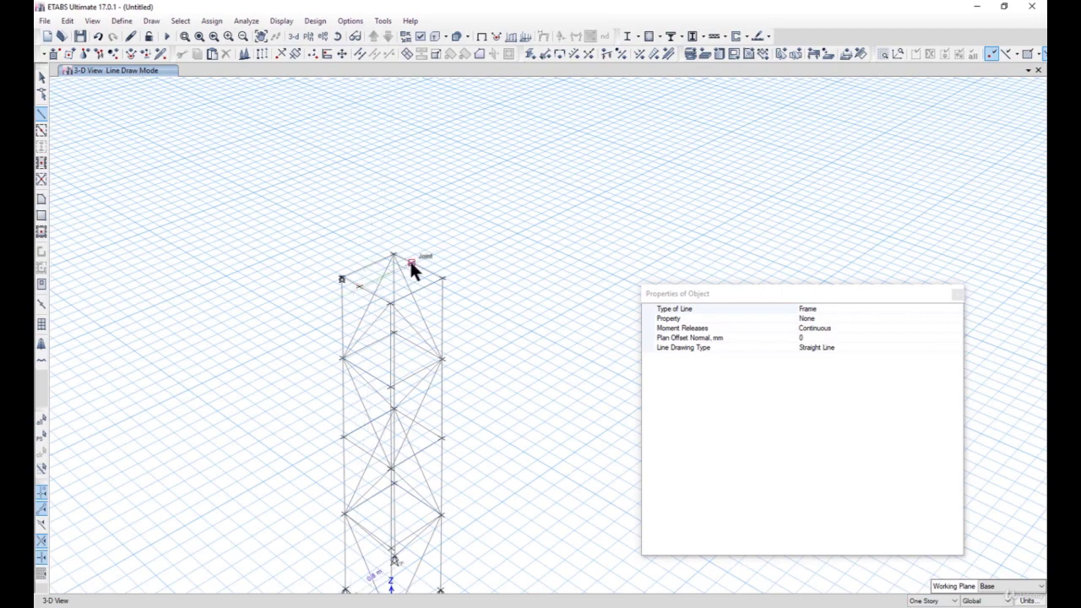
left_click(42, 77)
Step: Delete the short top frame between the X=0, Y=0.8 m corner joint and its adjacent intermediate joint
scroll(376, 296, "down", 3)
scroll(380, 275, "up", 3)
left_click(329, 319)
left_click(336, 323)
scroll(336, 322, "up", 3)
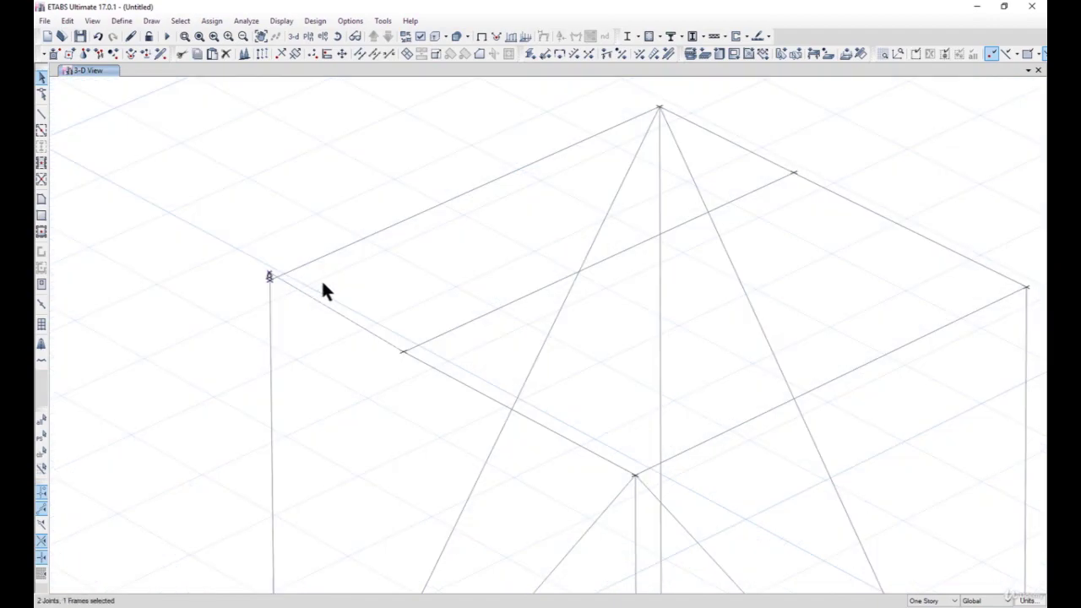
key("Delete")
Step: Redraw the short top frame from the X=0, Y=0.8 m corner joint to the intermediate joint and return to object selection
left_click(151, 20)
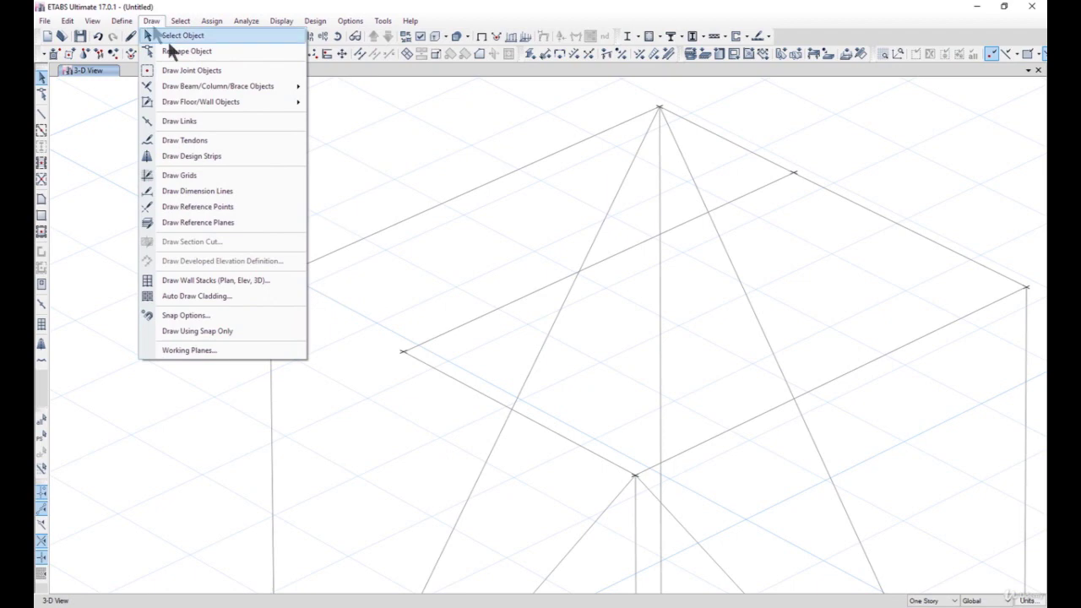
mouse_move(220, 83)
left_click(332, 84)
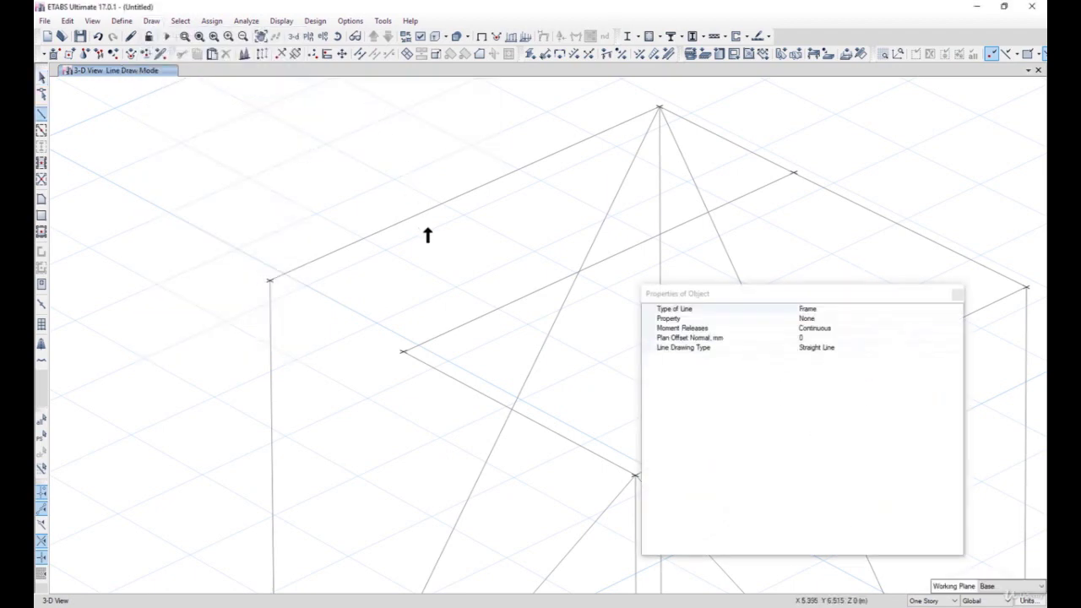
left_click(270, 283)
left_click(402, 352)
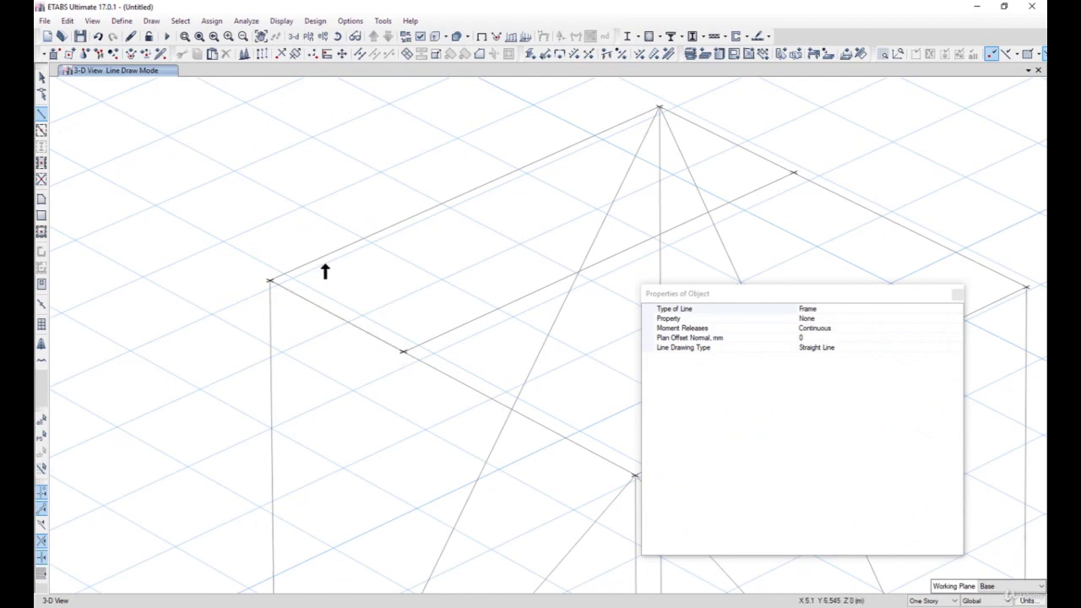
scroll(326, 268, "down", 5)
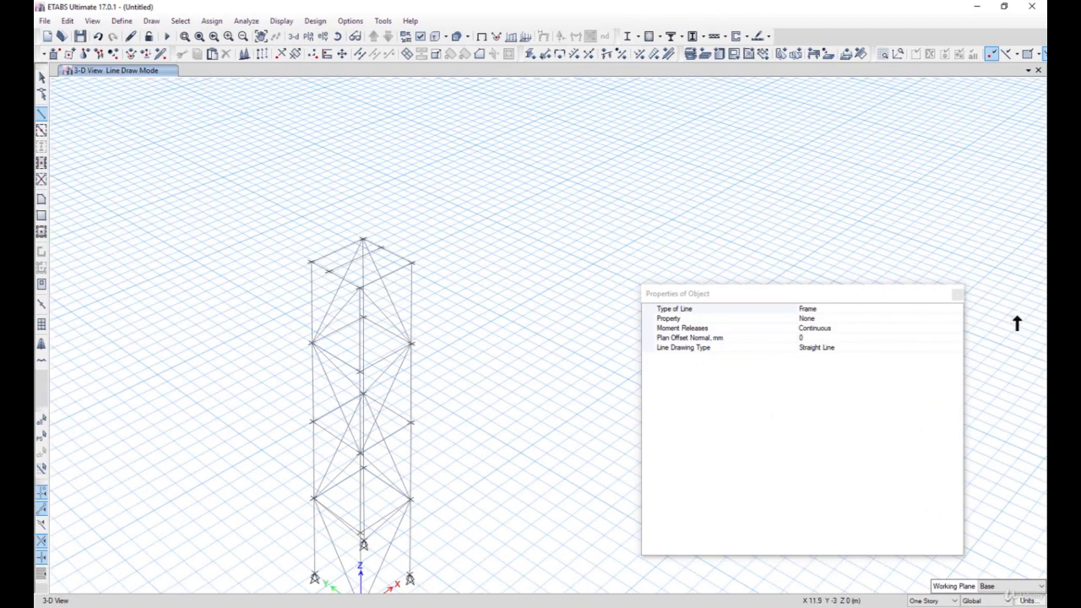
left_click(957, 293)
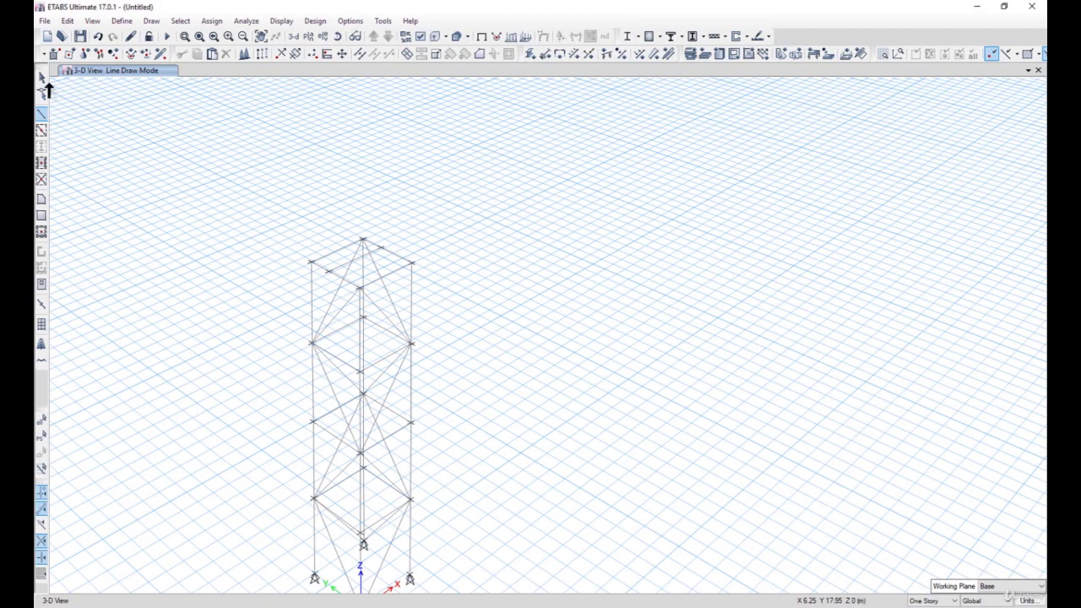
left_click(42, 76)
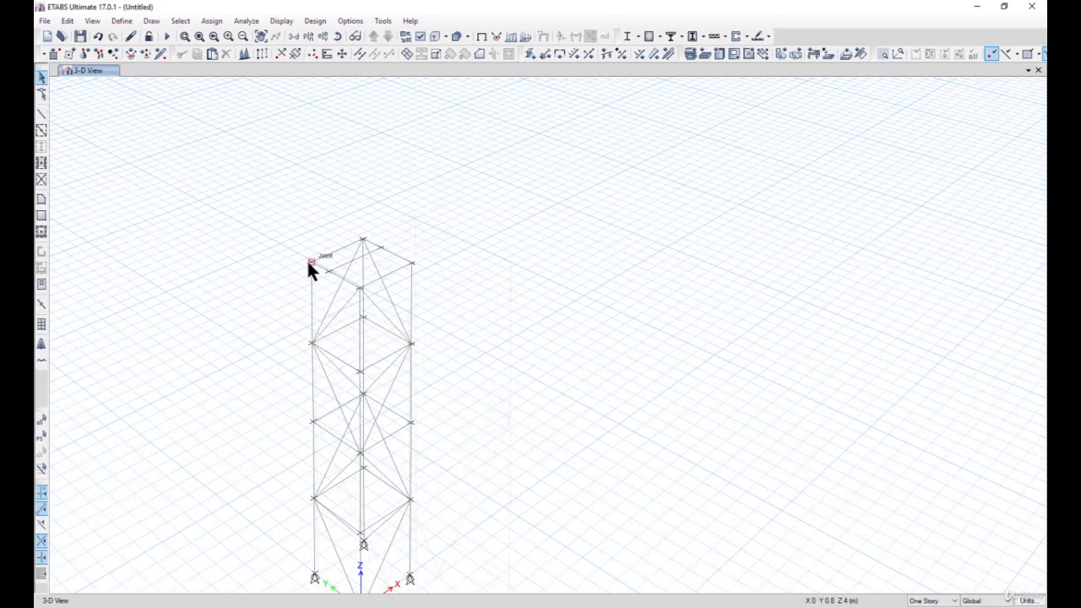
Step: Place four joints with a Plan Offset Z of 3000 mm from the two far-Y top corner joints and the two intermediate top joints
scroll(308, 259, "up", 4)
scroll(444, 254, "down", 4)
scroll(378, 352, "down", 5)
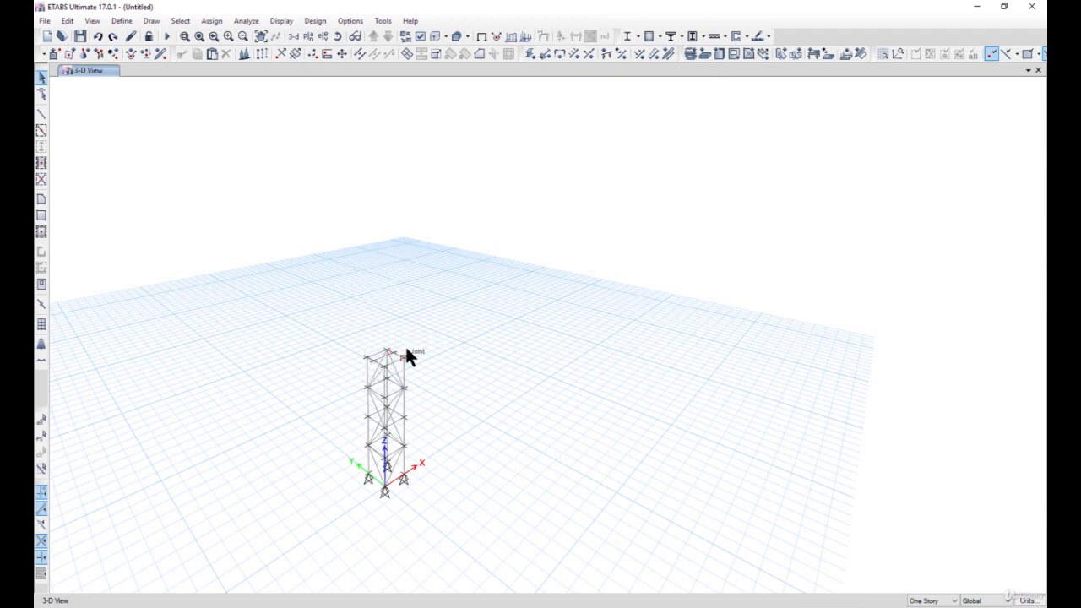
left_click(150, 20)
left_click(212, 71)
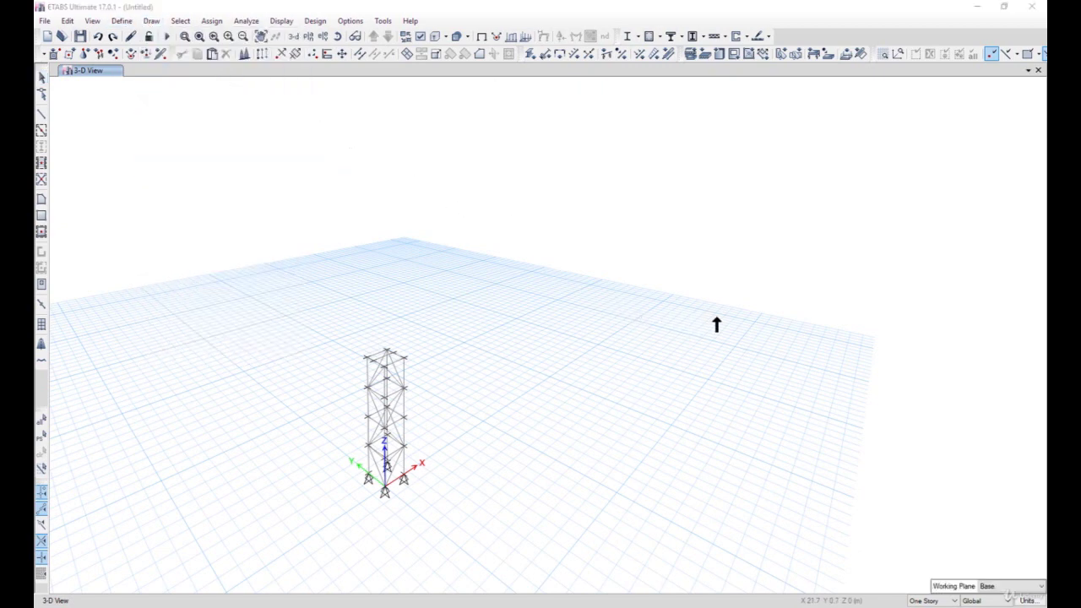
left_click(816, 329)
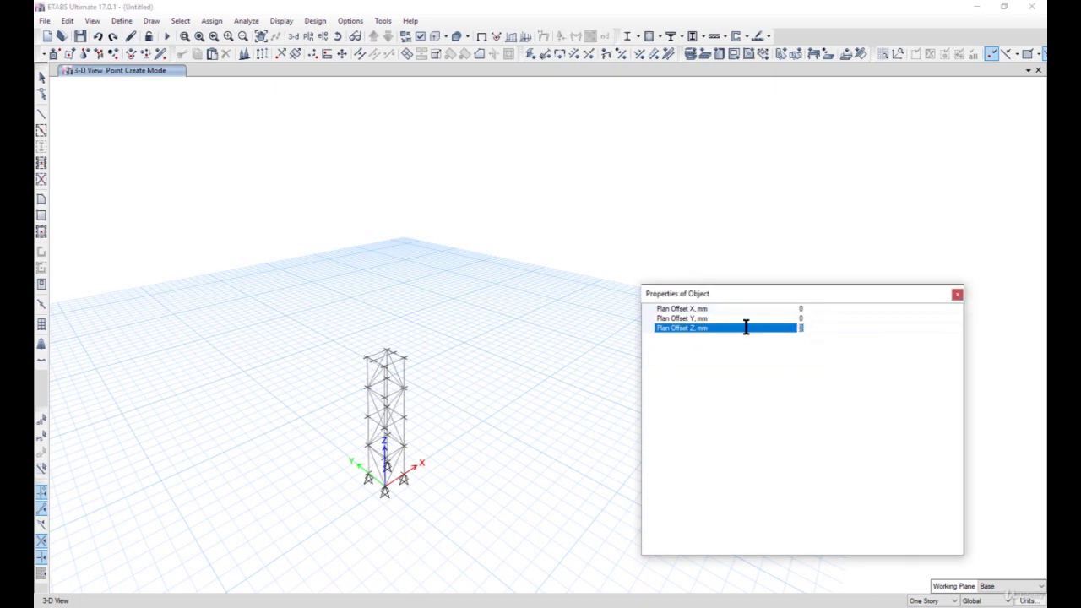
type("3000")
left_click(365, 363)
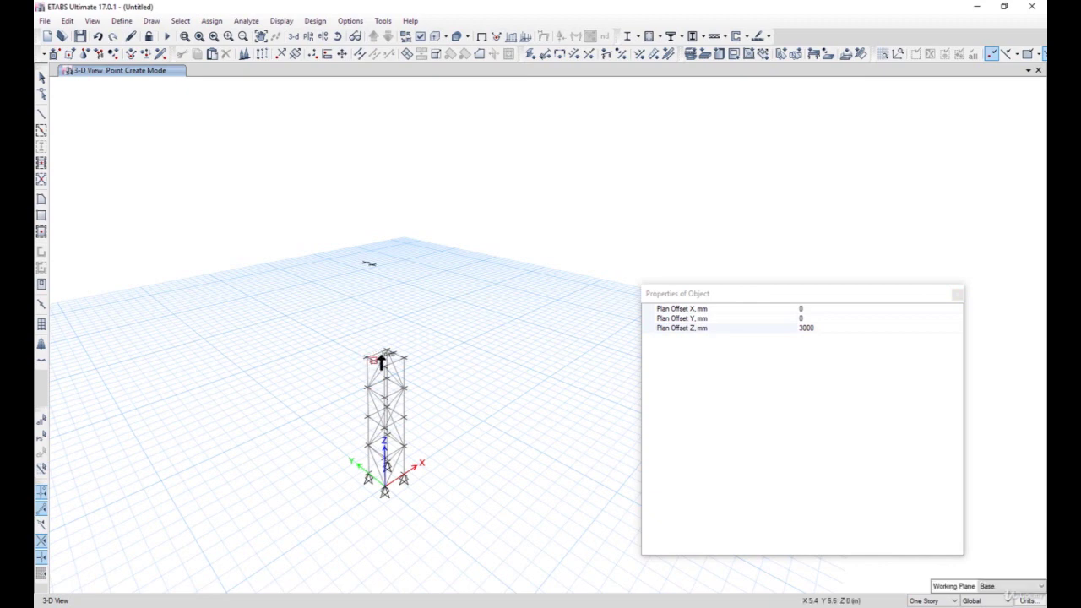
left_click(387, 350)
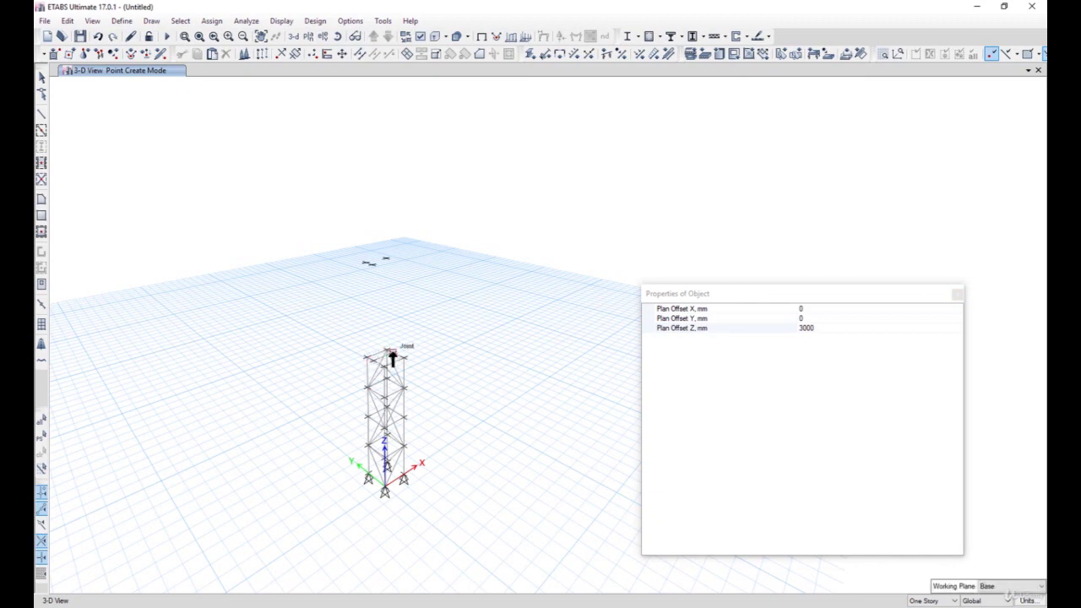
left_click(958, 294)
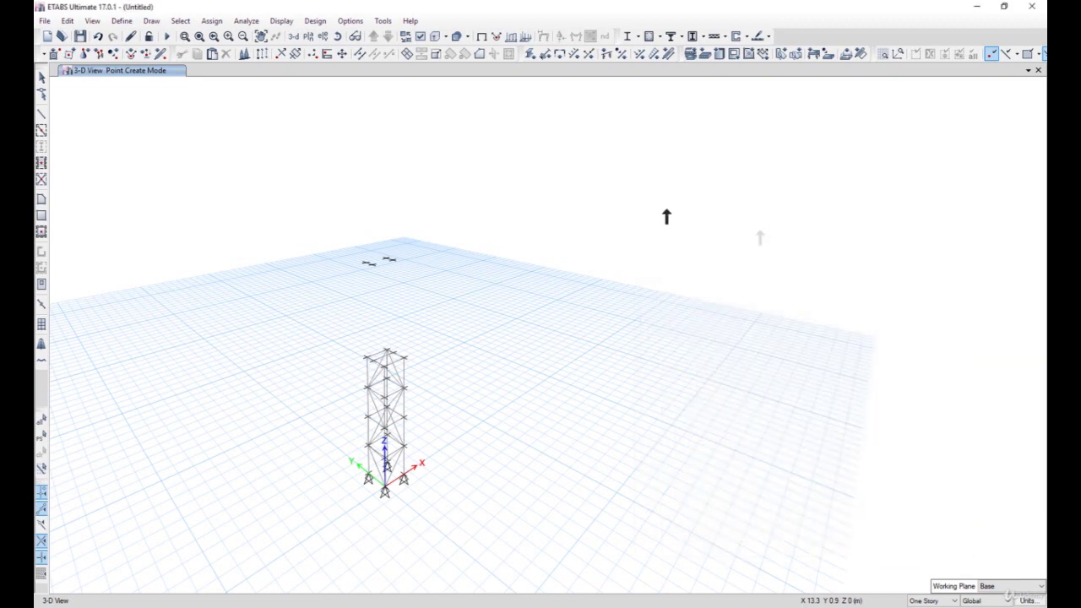
Step: Draw four vertical frames from the tower's top joints up to the joints placed 3000 mm above them
left_click(151, 20)
mouse_move(227, 85)
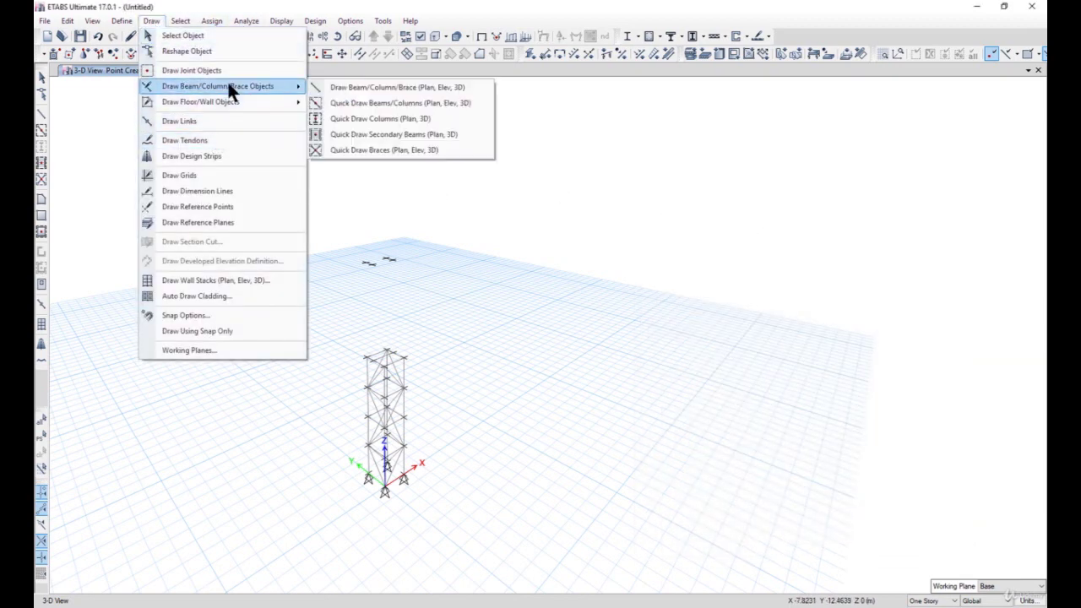
left_click(334, 85)
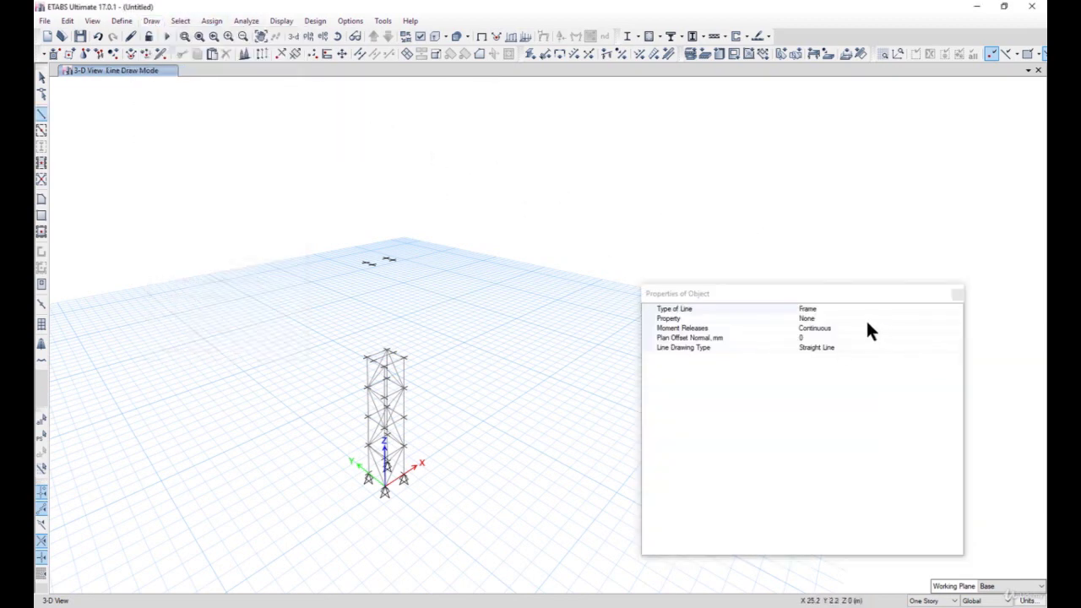
left_click(367, 357)
left_click(365, 261)
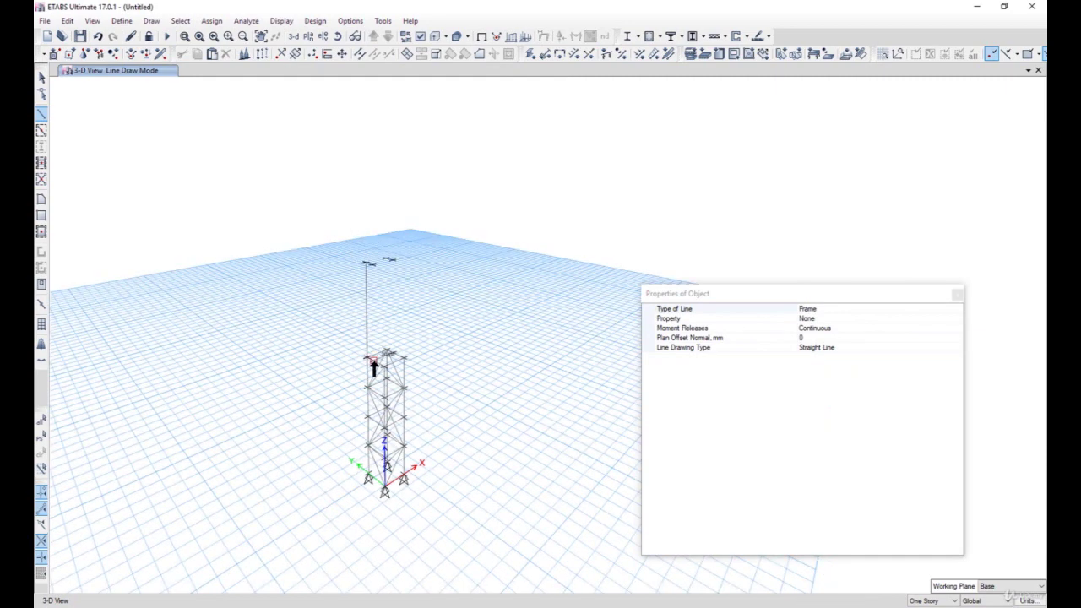
left_click(385, 353)
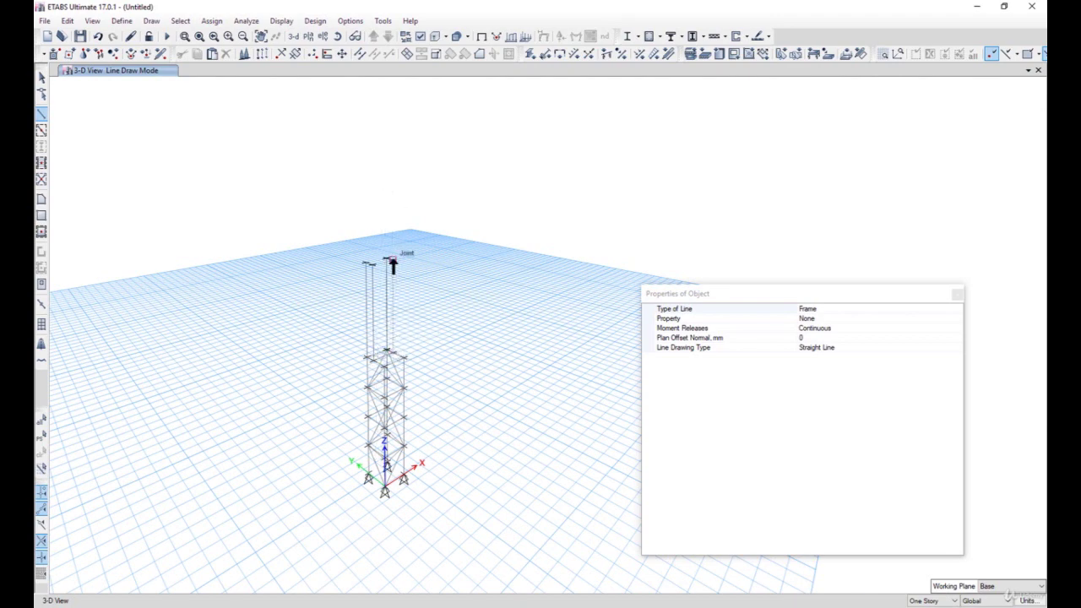
Step: Connect the four raised joints with a closed rectangle of frames and return to object selection
scroll(388, 254, "up", 5)
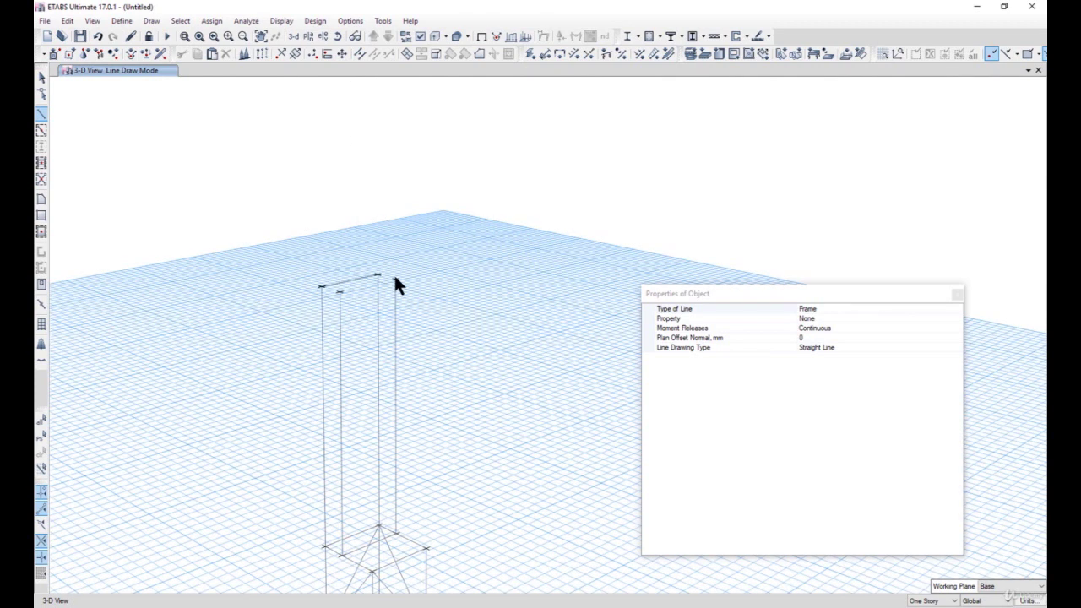
left_click(394, 279)
left_click(325, 287)
scroll(271, 238, "down", 3)
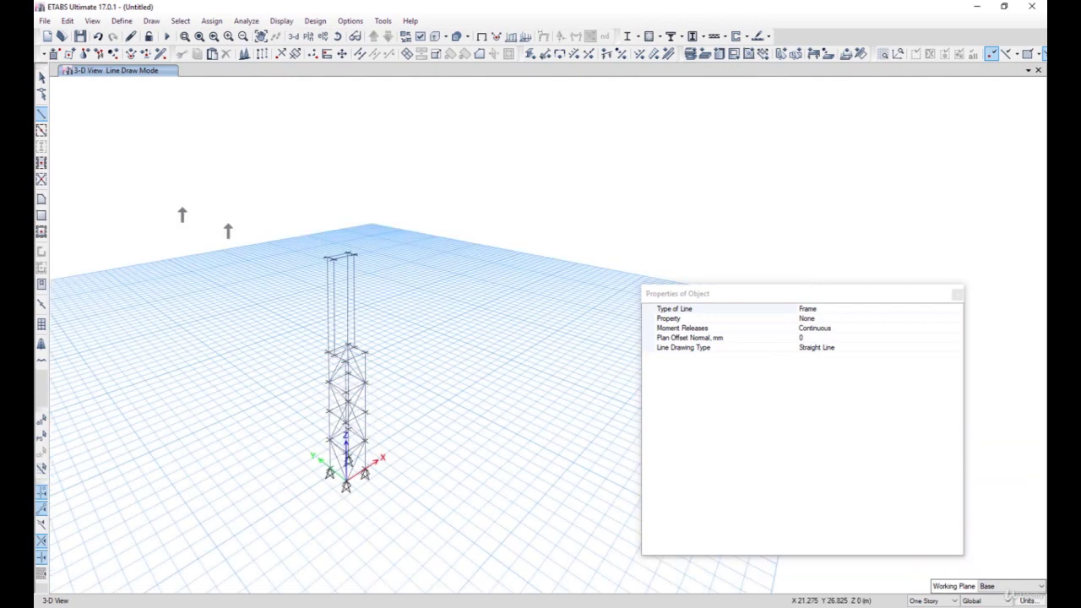
left_click(41, 77)
Step: Select the four tall vertical frames of the upper section and divide each into 3 frame objects
left_click_drag(399, 313, 291, 283)
left_click(119, 24)
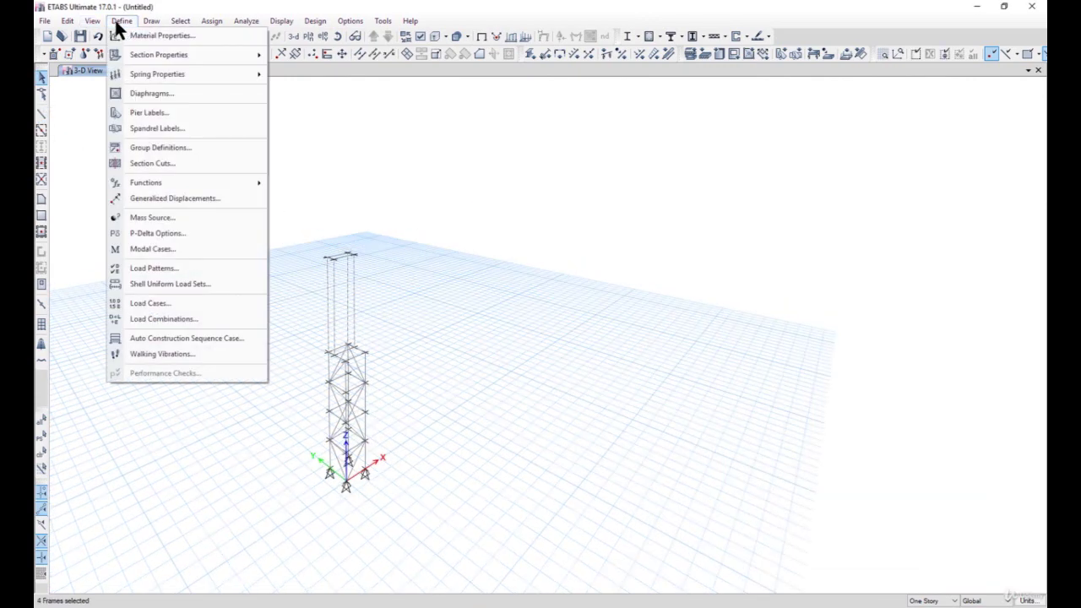
mouse_move(67, 20)
mouse_move(152, 229)
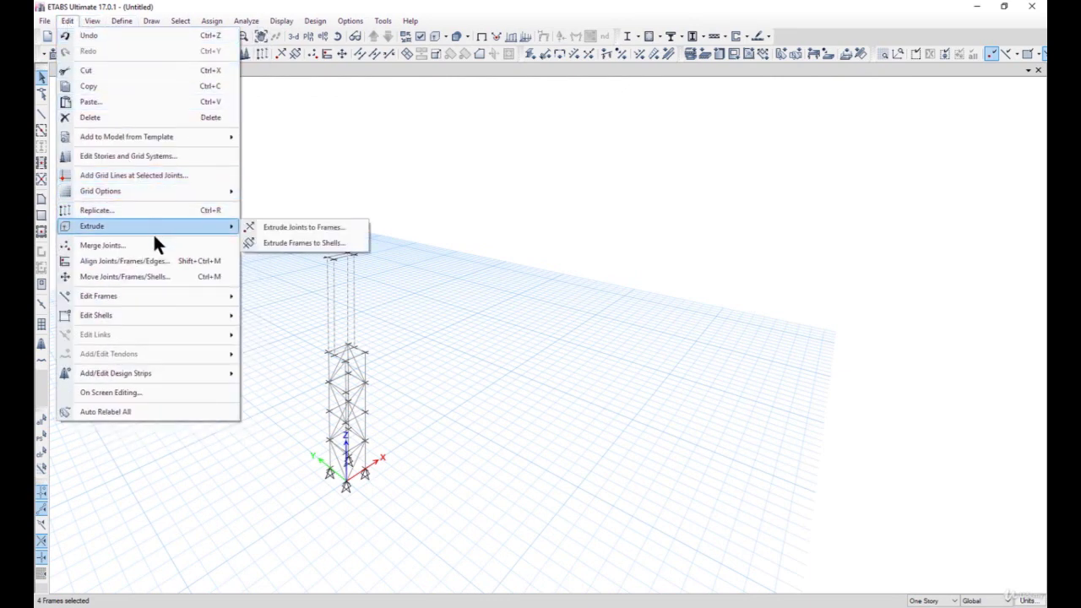
mouse_move(222, 297)
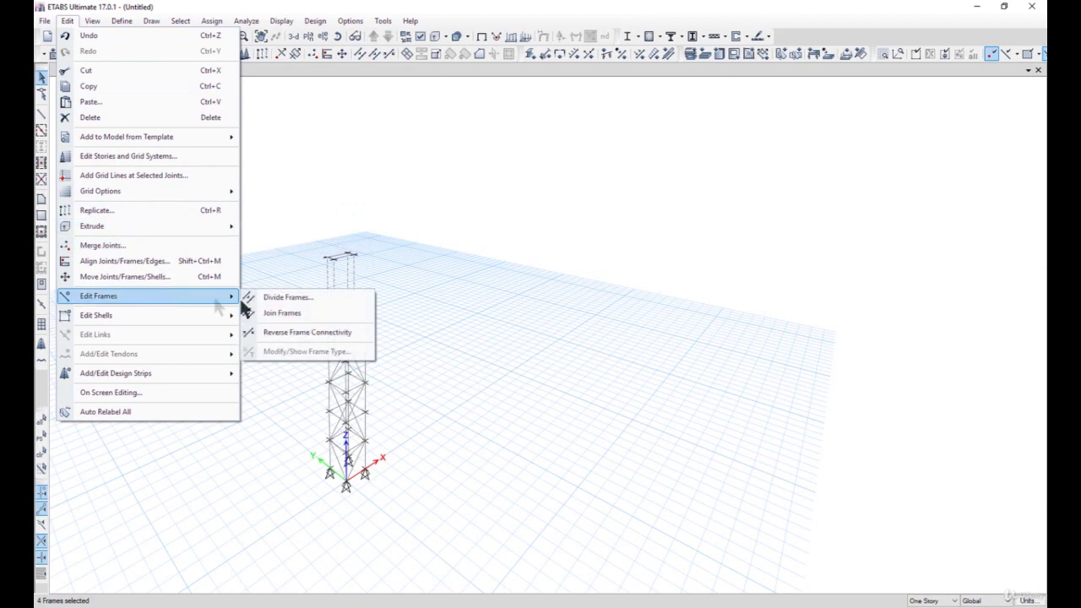
left_click(298, 301)
left_click_drag(691, 314, 622, 313)
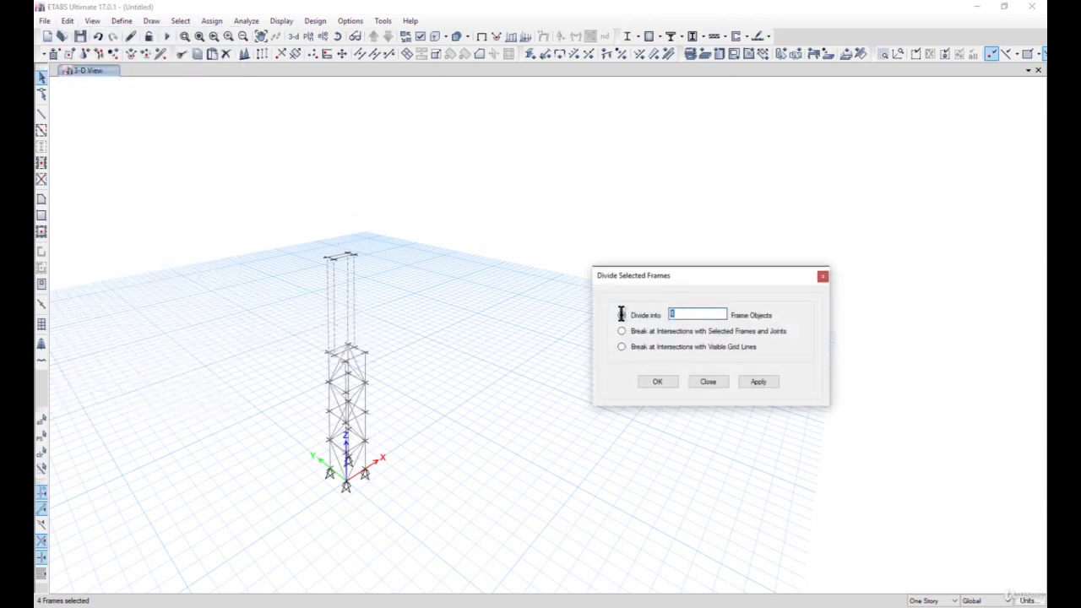
left_click(769, 382)
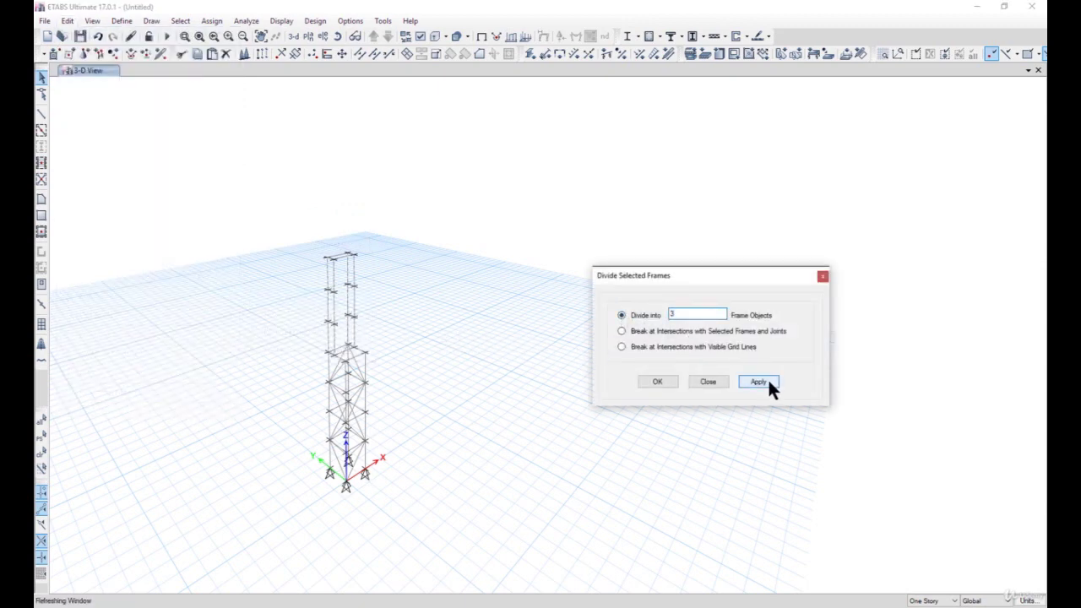
left_click(646, 380)
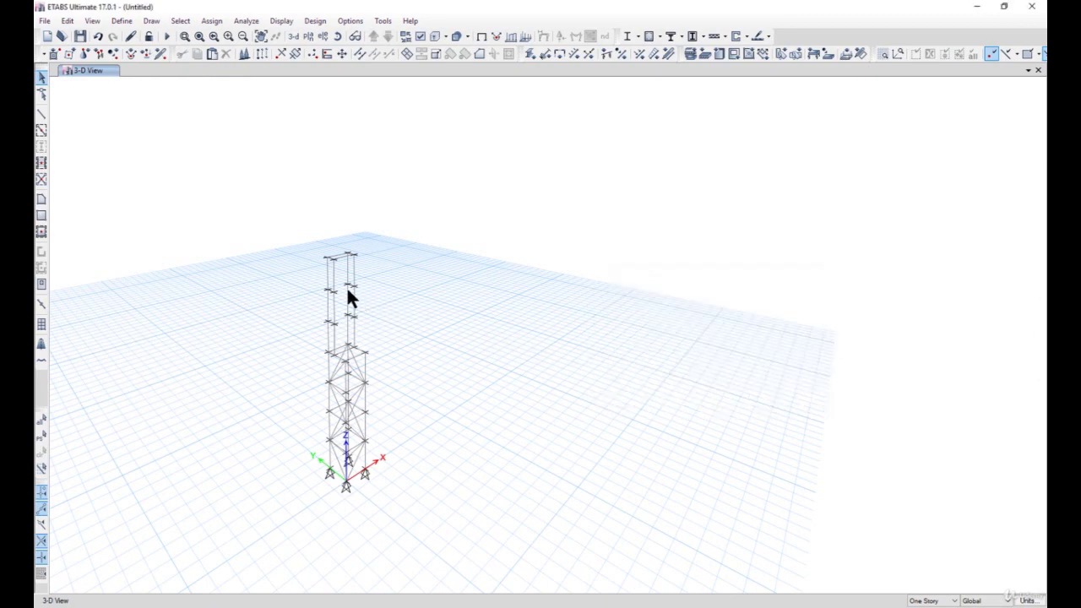
Step: Draw a closed rectangle of horizontal frames at each of the two division levels of the upper section
scroll(348, 292, "up", 2)
left_click(152, 21)
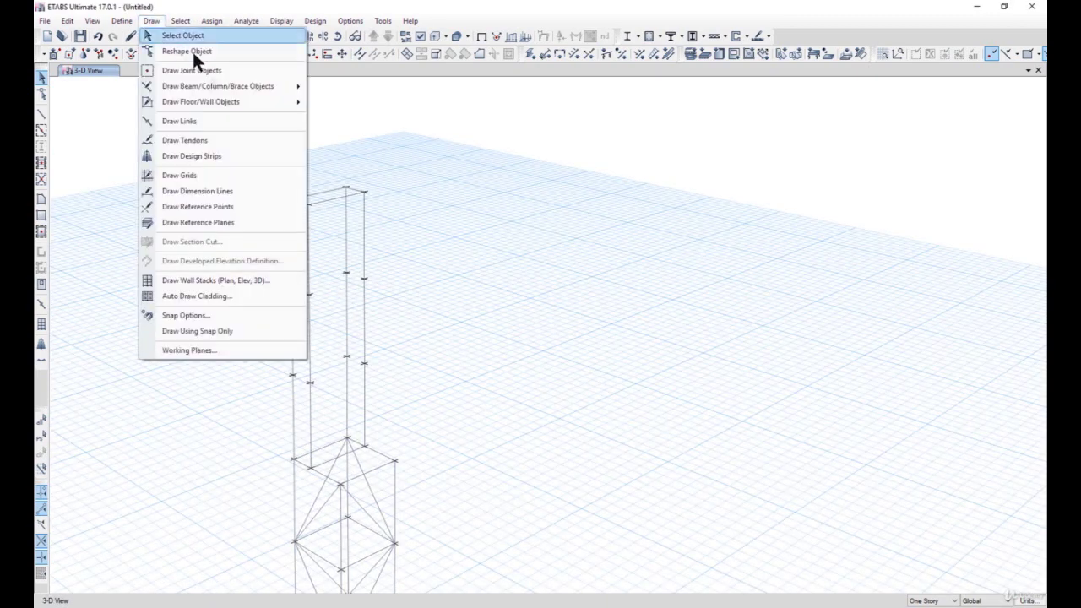
mouse_move(255, 86)
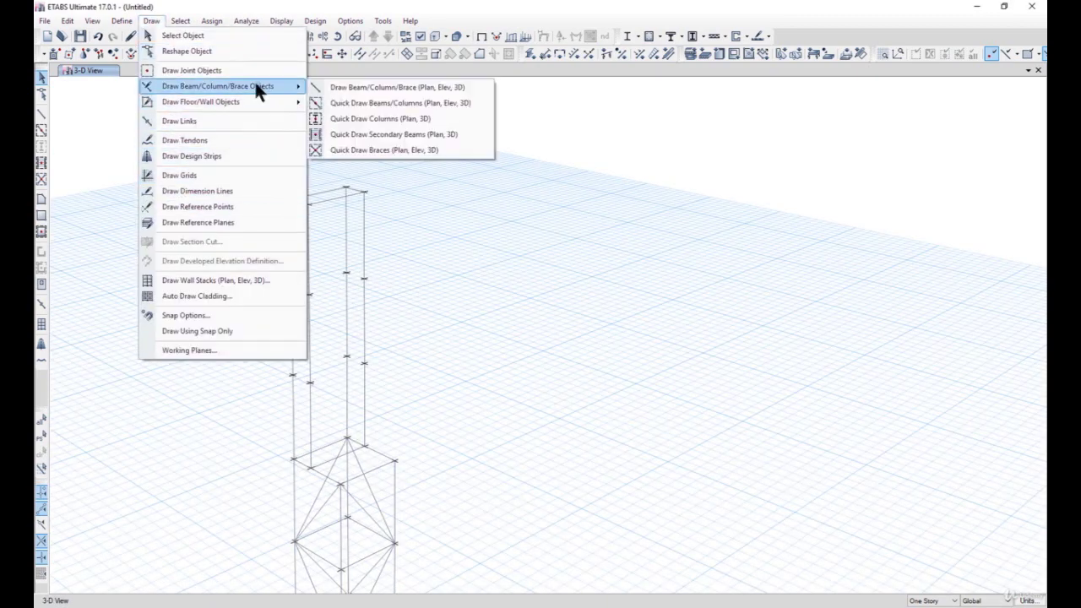
left_click(351, 88)
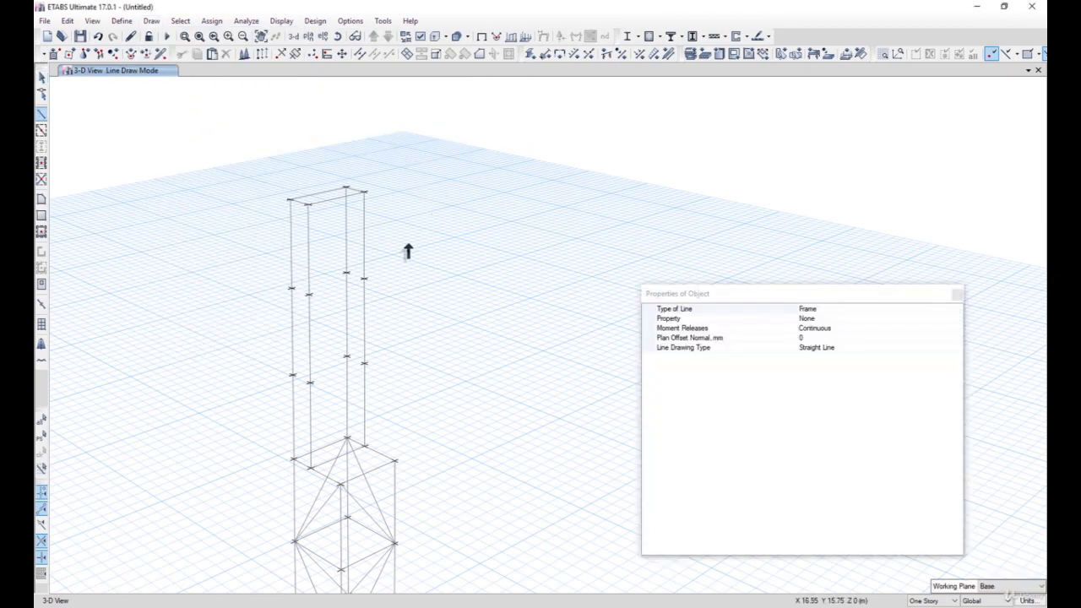
left_click(346, 273)
left_click(356, 278)
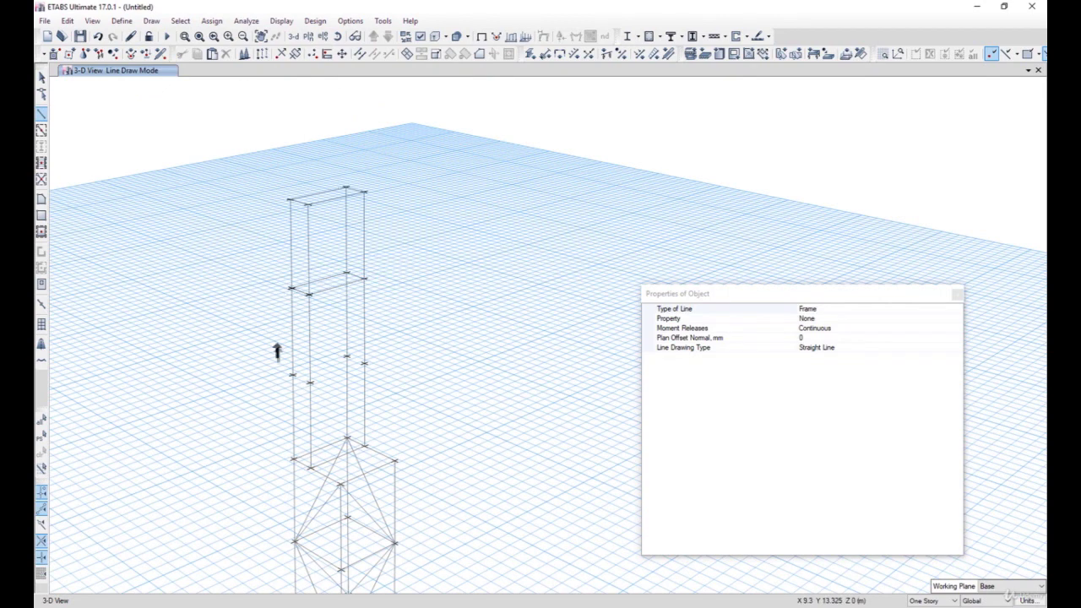
left_click(293, 375)
left_click(363, 365)
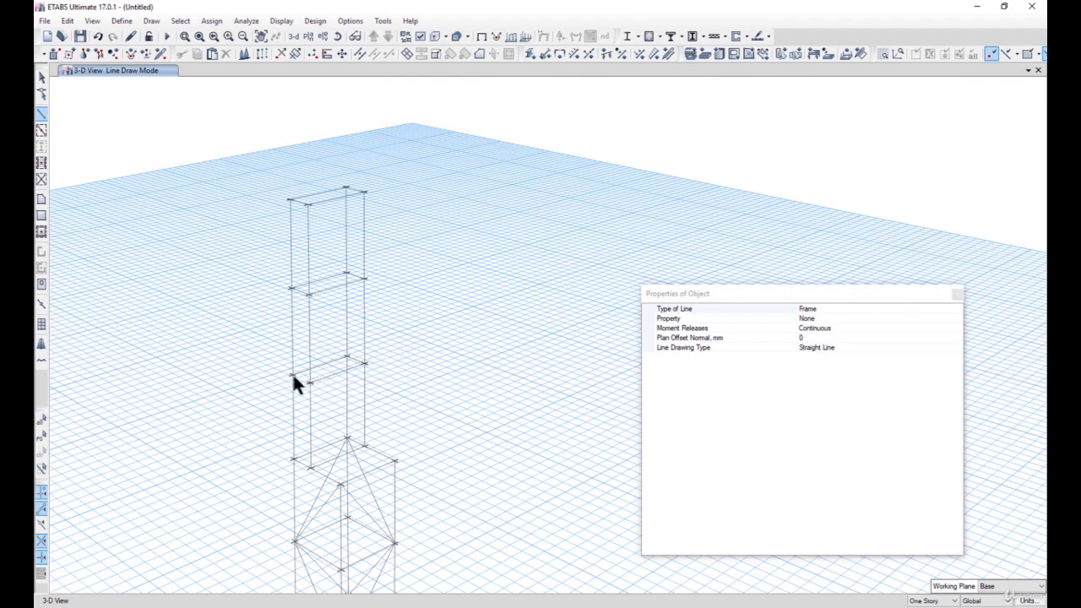
left_click(291, 374)
Step: Draw zigzag diagonal braces through the three bays on both upper-section faces parallel to the X axis and return to object selection
left_click(346, 439)
left_click(293, 375)
left_click(290, 201)
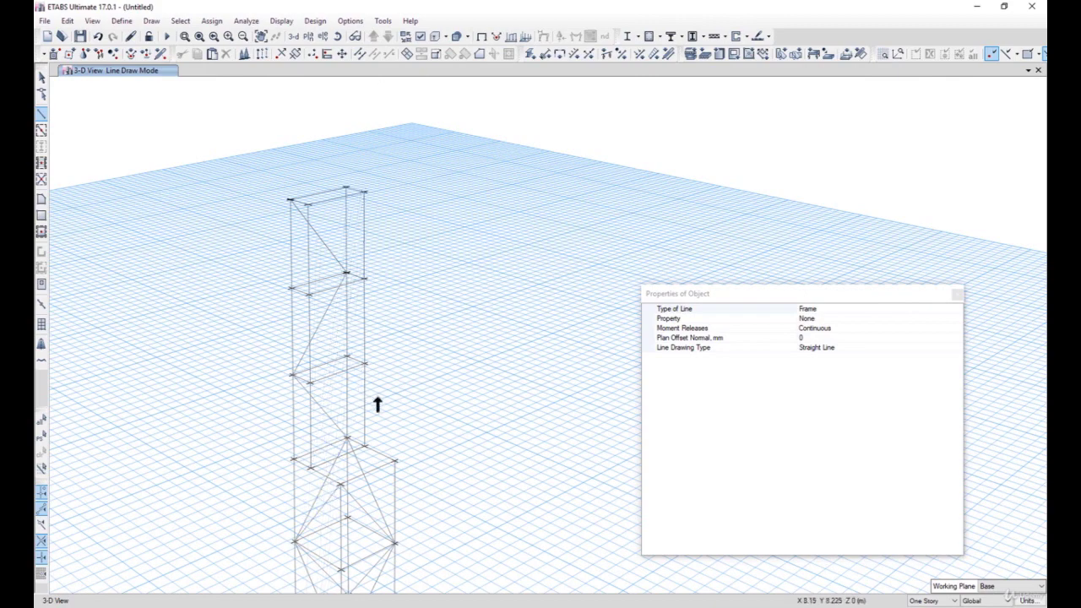
left_click(363, 446)
left_click(310, 380)
left_click(364, 279)
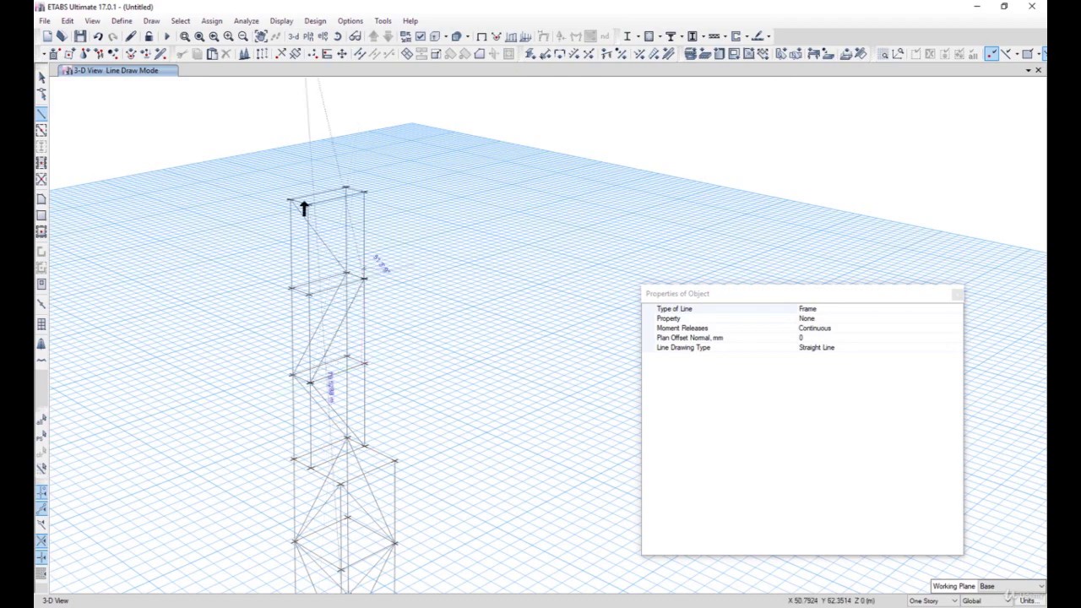
middle_click_drag(353, 462, 379, 357)
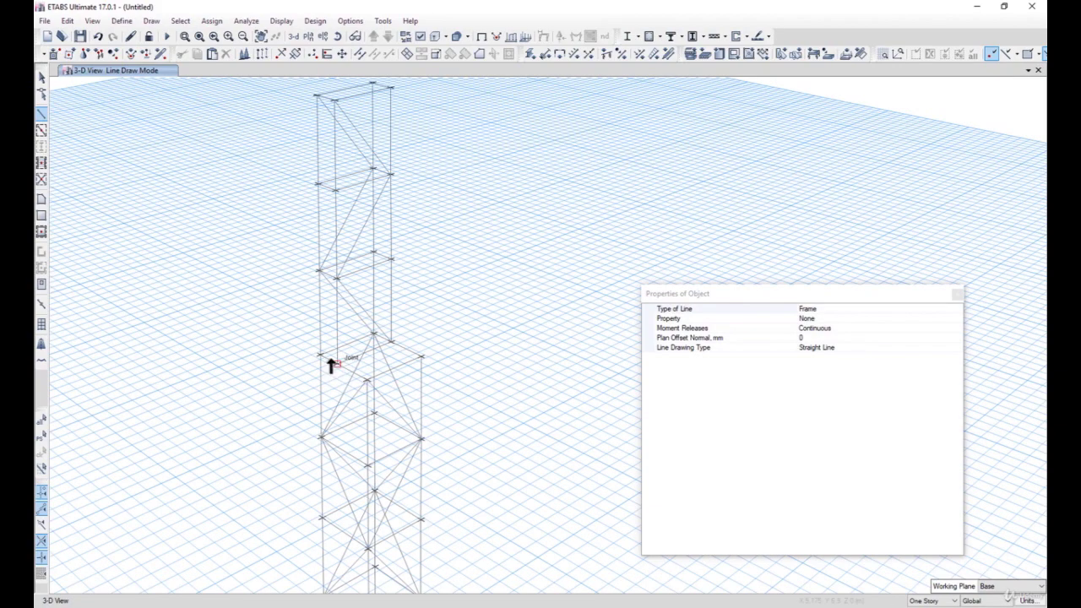
left_click(42, 78)
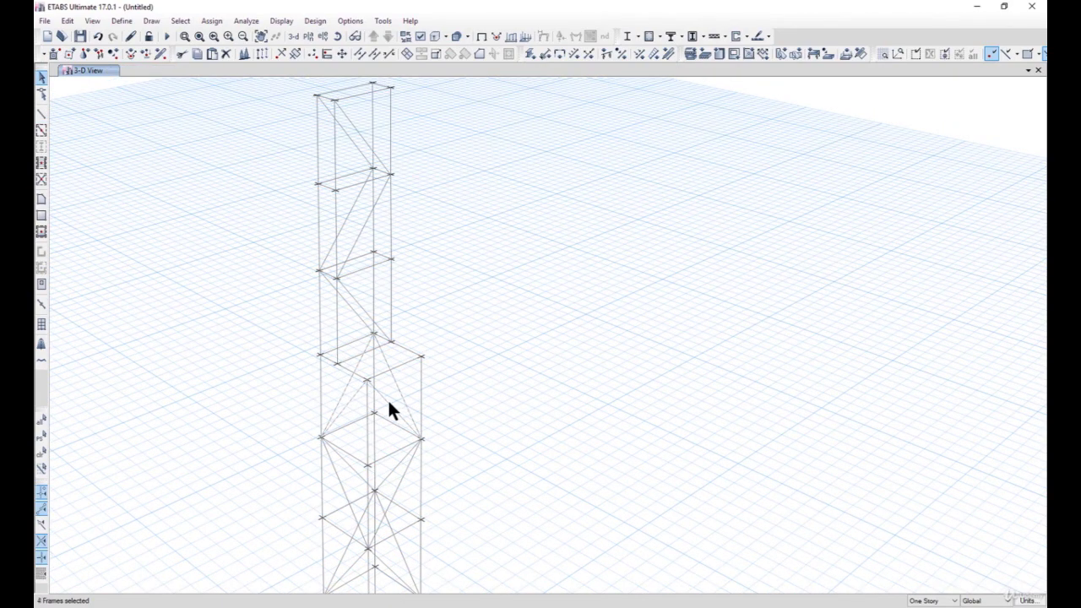
Step: Delete the four selected braces in the wide section's top bay and draw inverted-V braces from the mid-edge joints on both faces parallel to Y
key("Delete")
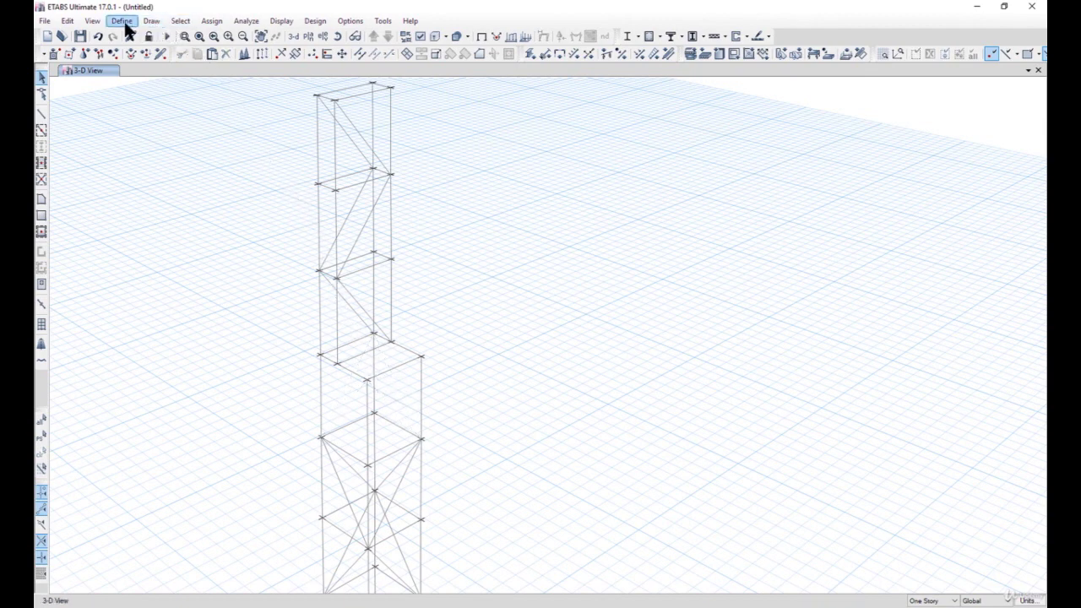
left_click(152, 21)
mouse_move(215, 89)
left_click(332, 89)
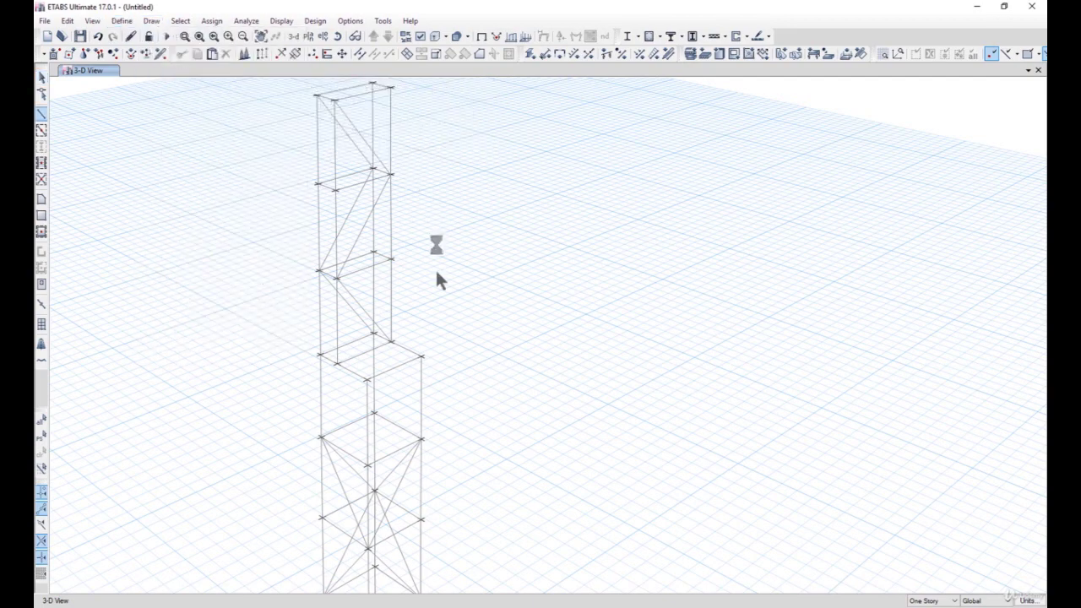
left_click(336, 364)
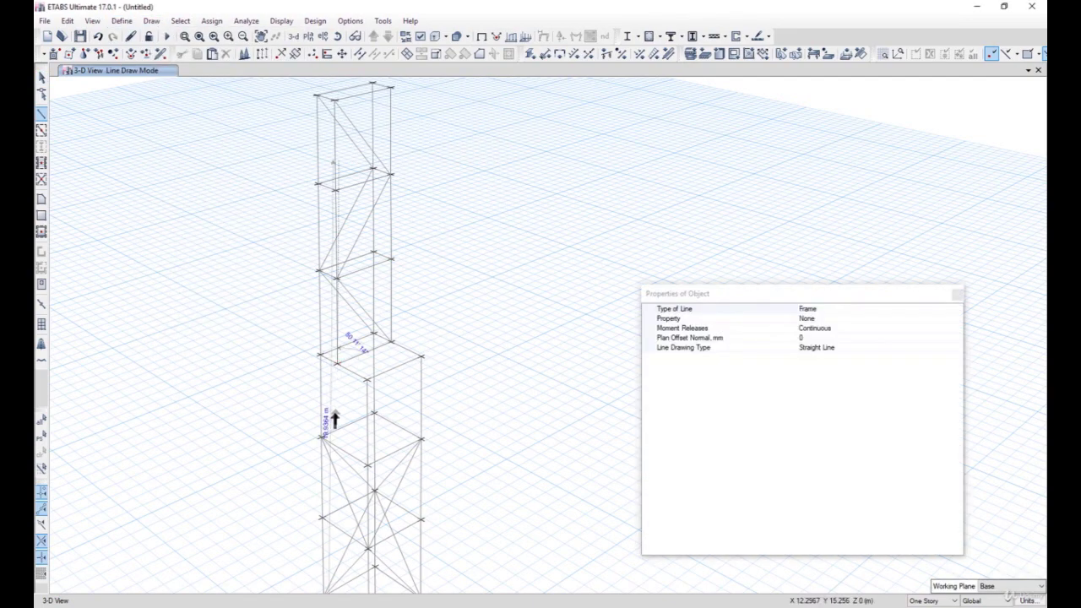
left_click(321, 437)
left_click(367, 381)
double_click(368, 466)
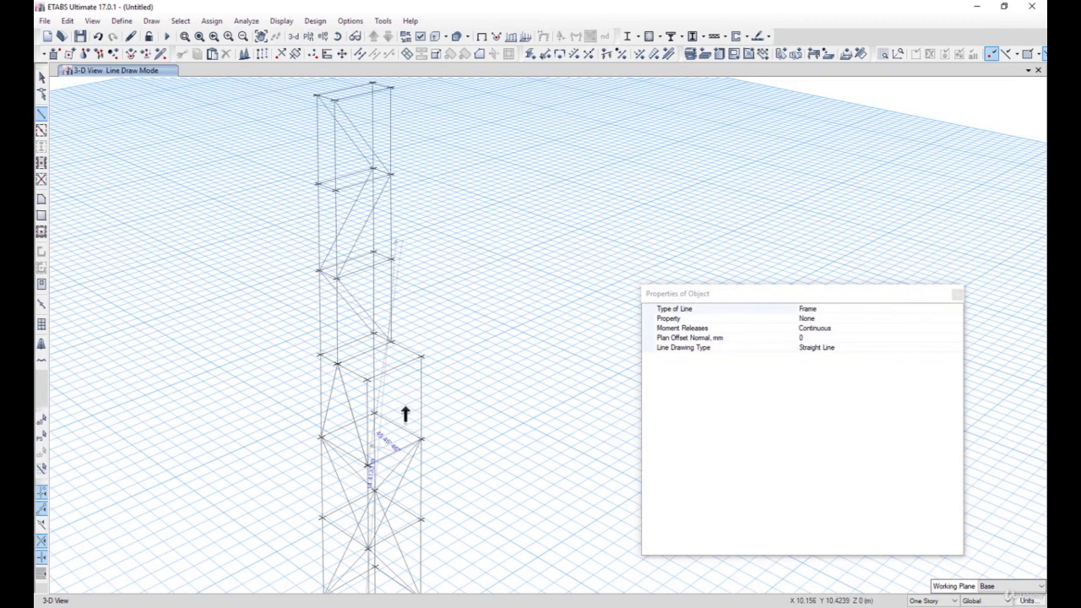
left_click(373, 332)
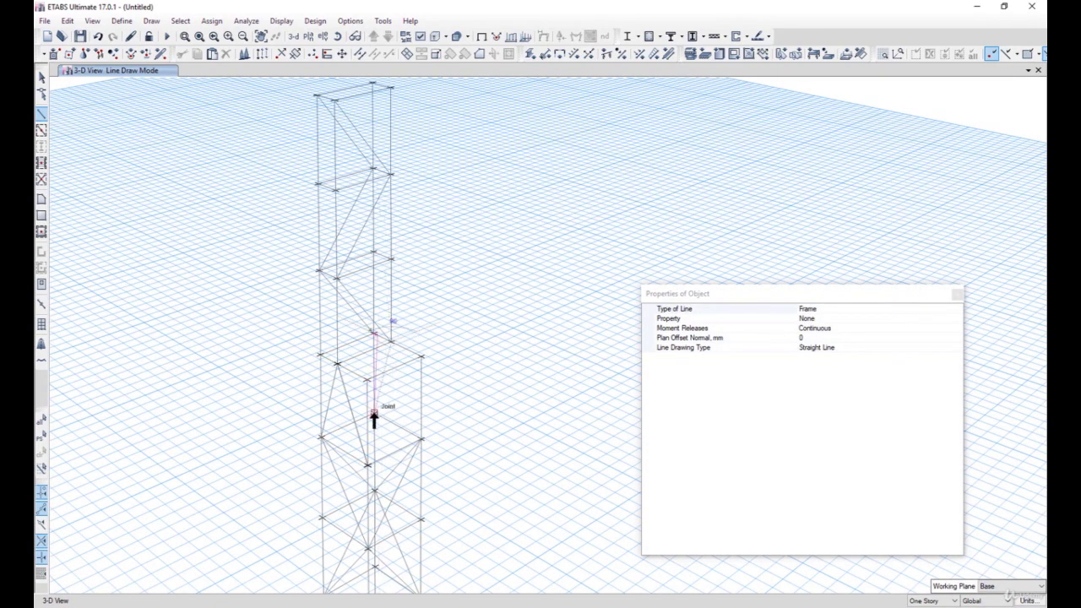
left_click(391, 342)
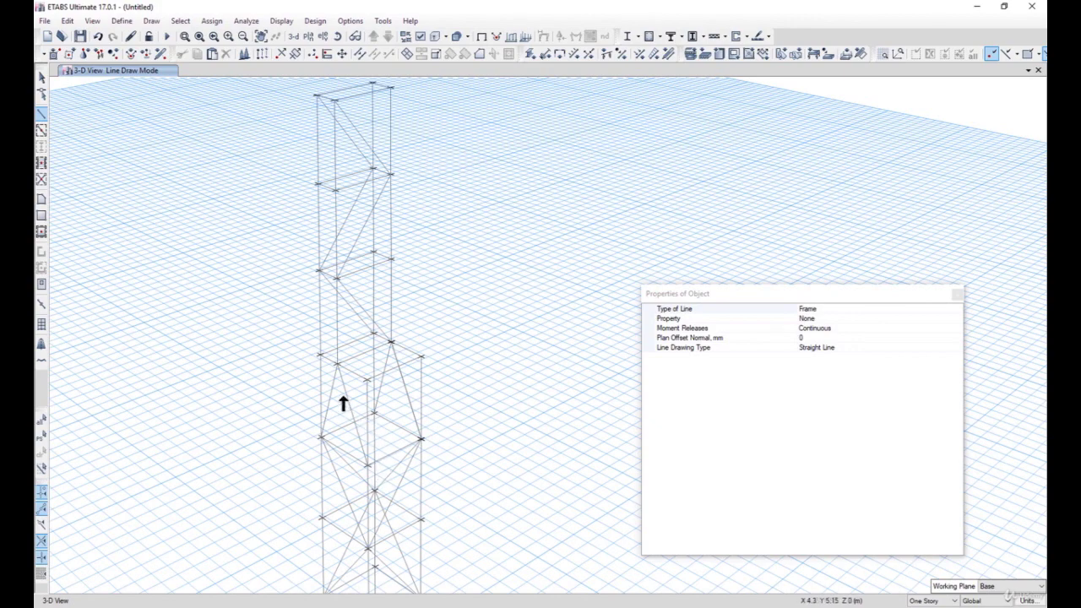
left_click(420, 439)
Step: Draw a single diagonal brace on each of the wide section's two top-bay faces parallel to the X axis
left_click(368, 380)
left_click(322, 438)
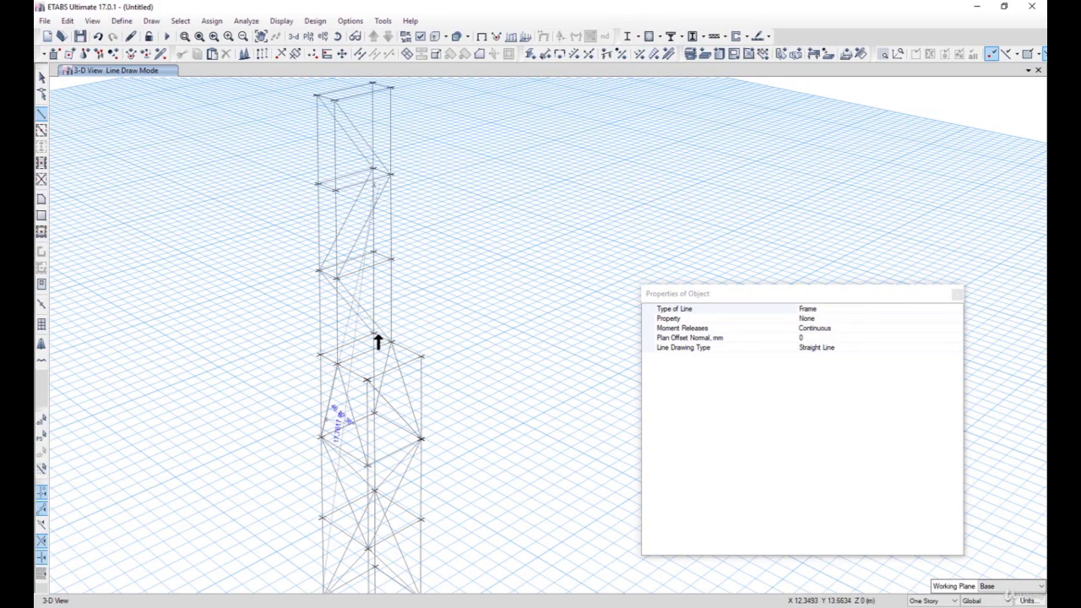
left_click(374, 335)
Step: Draw zigzag braces through the three bays on both narrow faces of the upper section and return to object selection
middle_click_drag(344, 305, 346, 365)
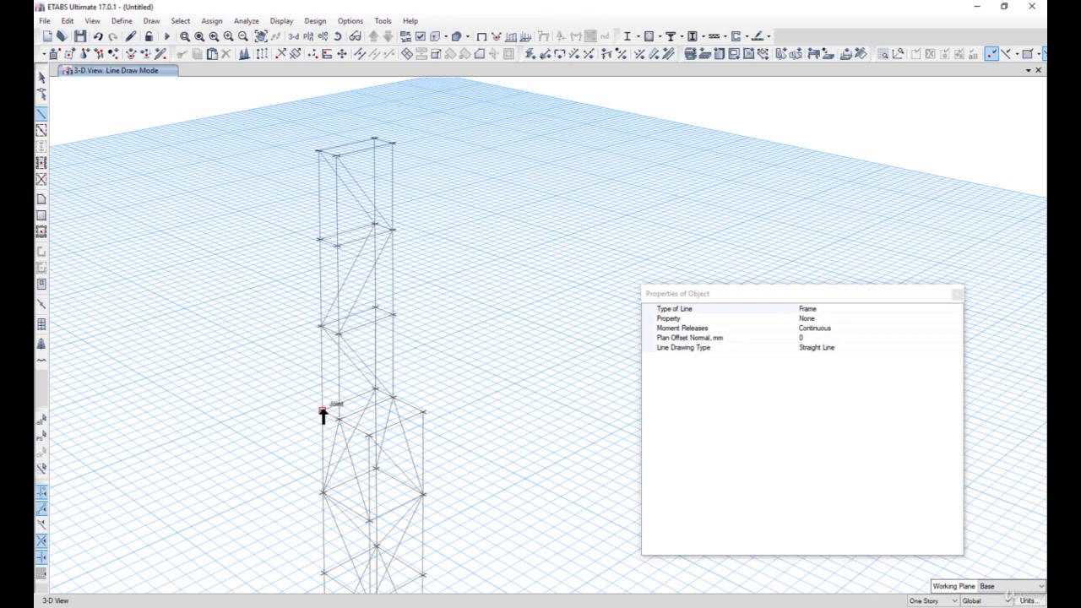
left_click(323, 411)
left_click(339, 334)
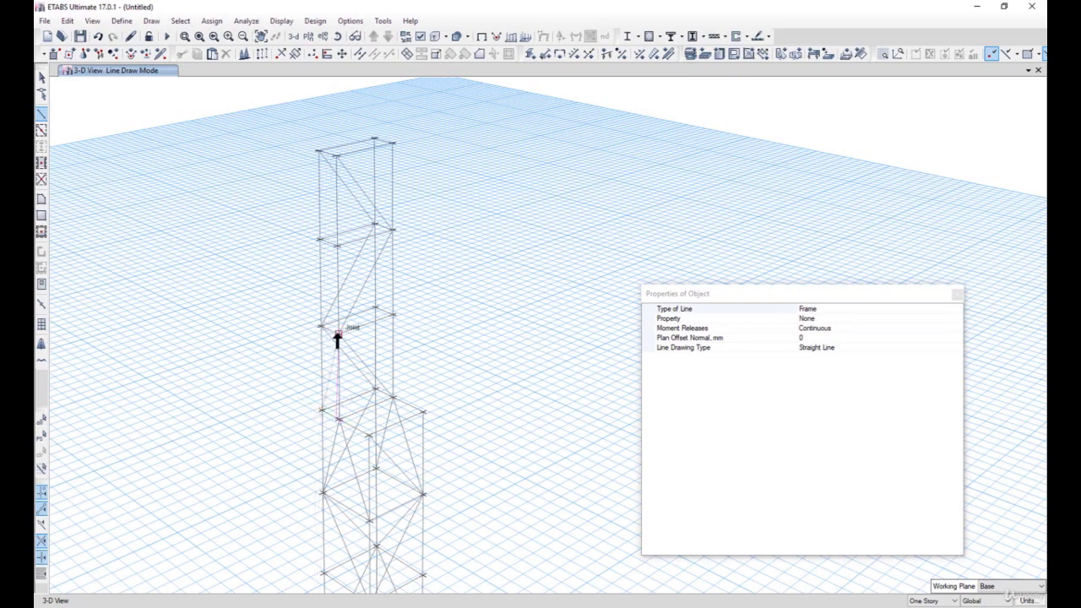
double_click(320, 240)
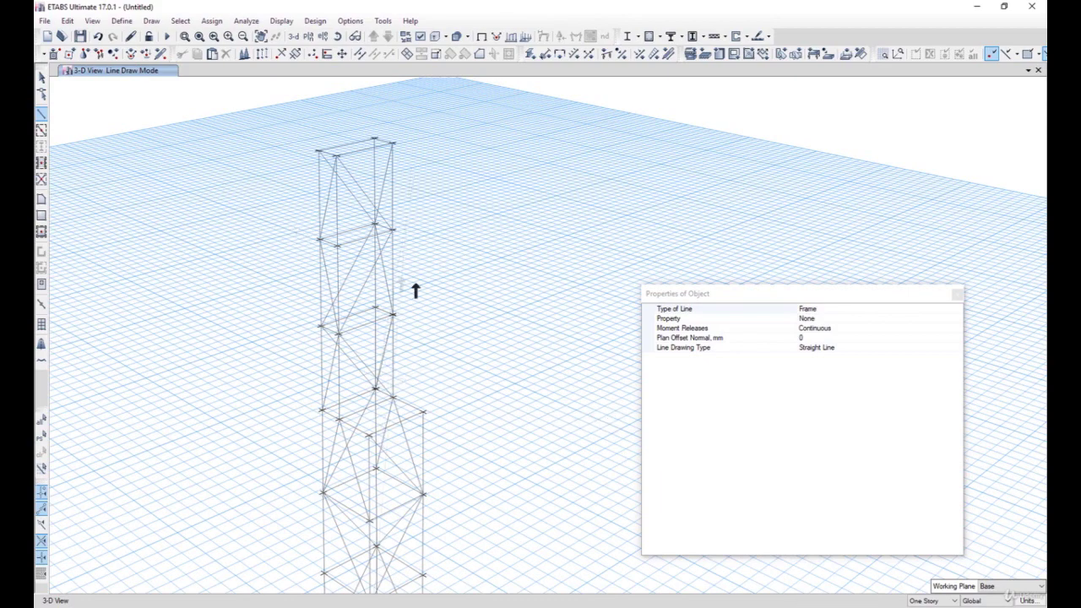
scroll(393, 299, "down", 5)
scroll(393, 298, "up", 5)
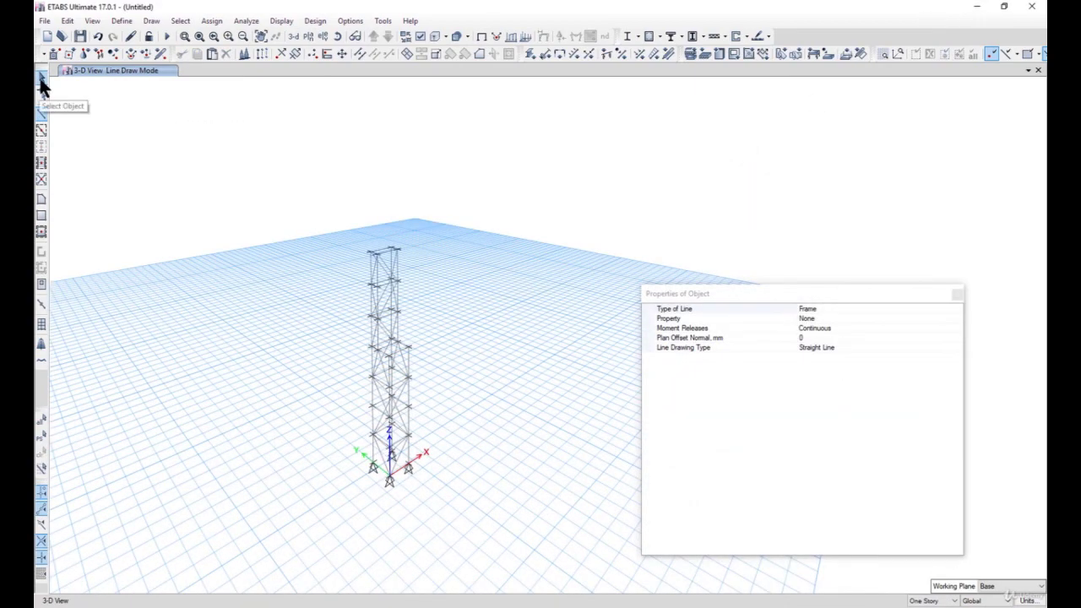
left_click(41, 79)
Step: Draw two successive joints outward at each of the four upper-section levels on the negative X side, using a plan X offset of -1500 mm
scroll(376, 253, "up", 3)
left_click(376, 251)
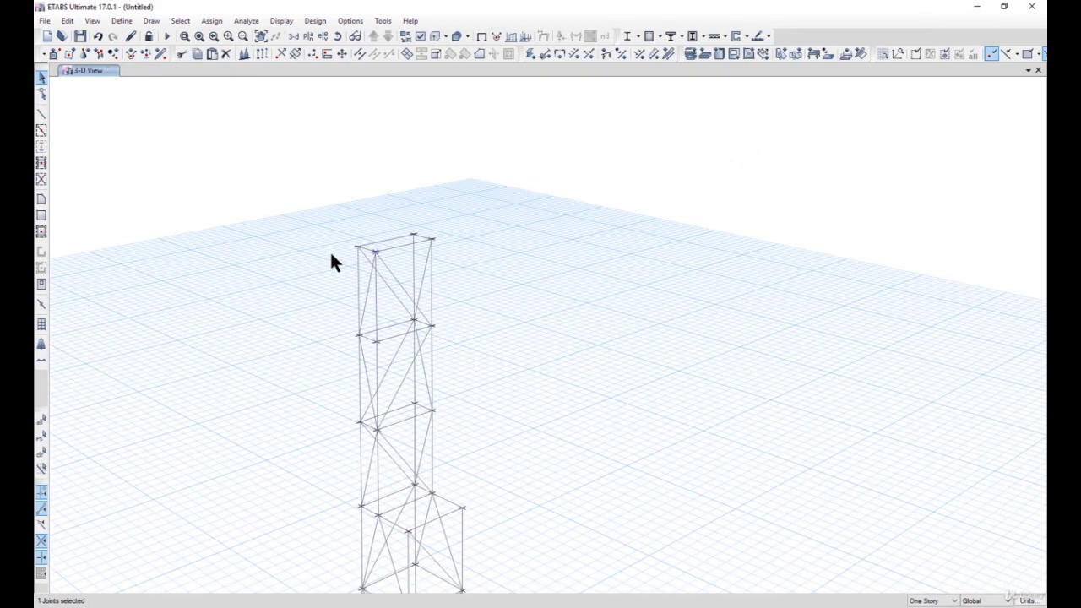
scroll(335, 255, "down", 3)
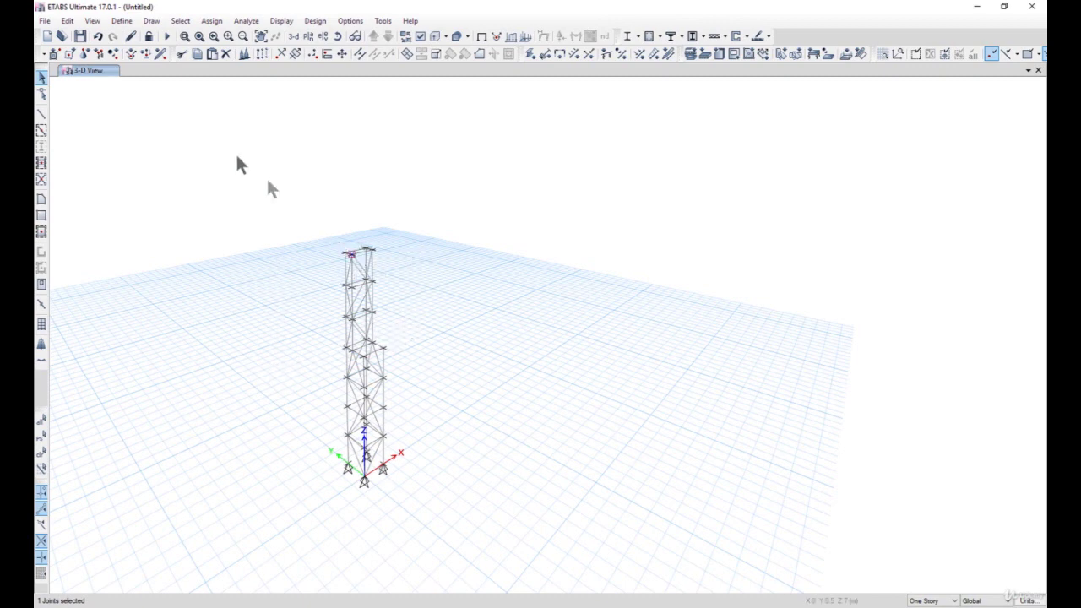
left_click(151, 21)
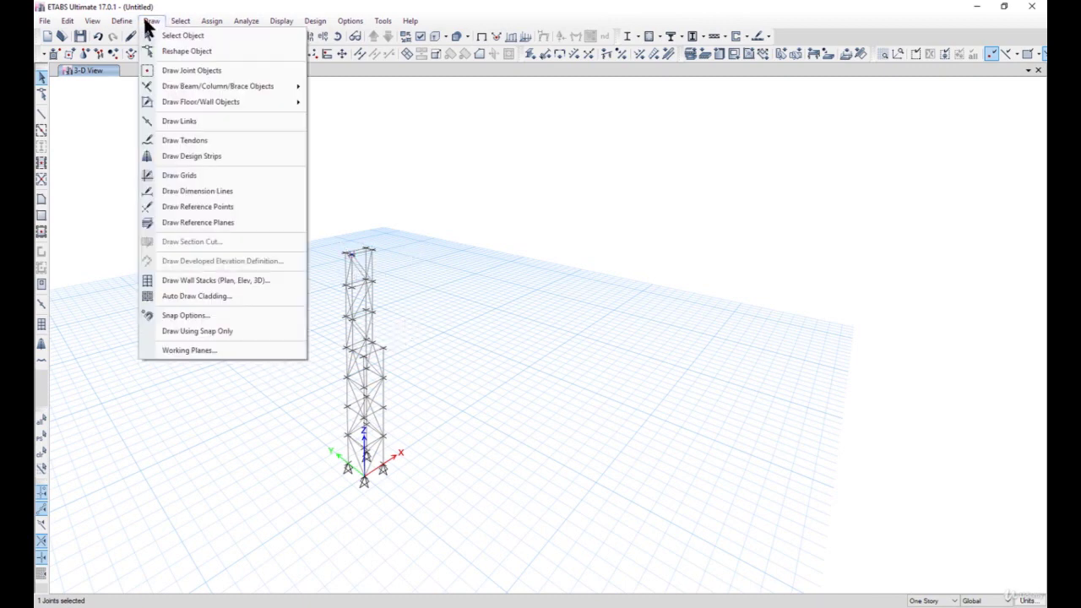
left_click(210, 71)
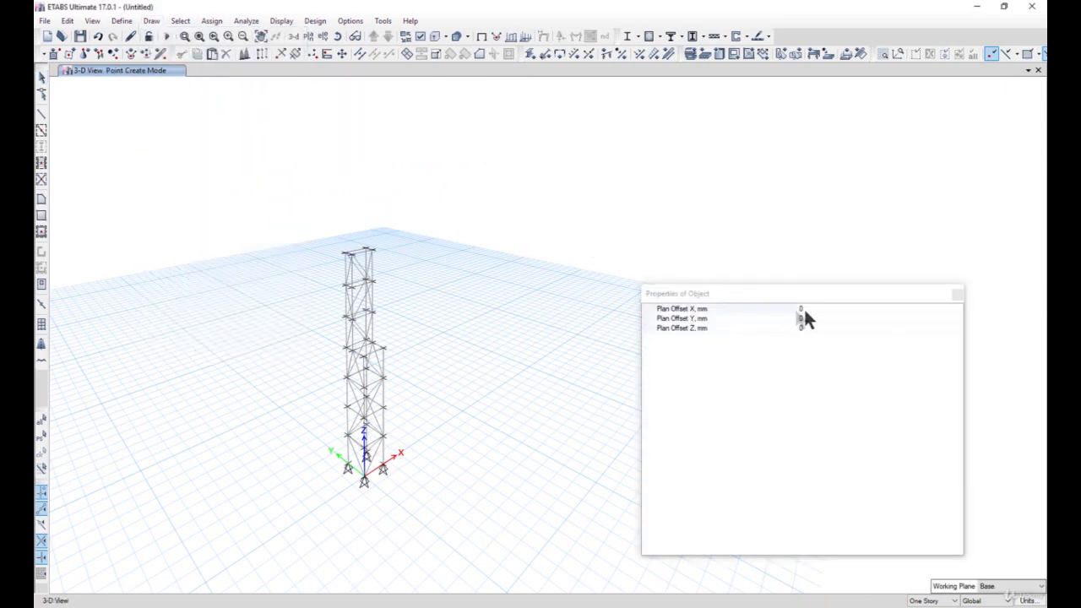
left_click(814, 311)
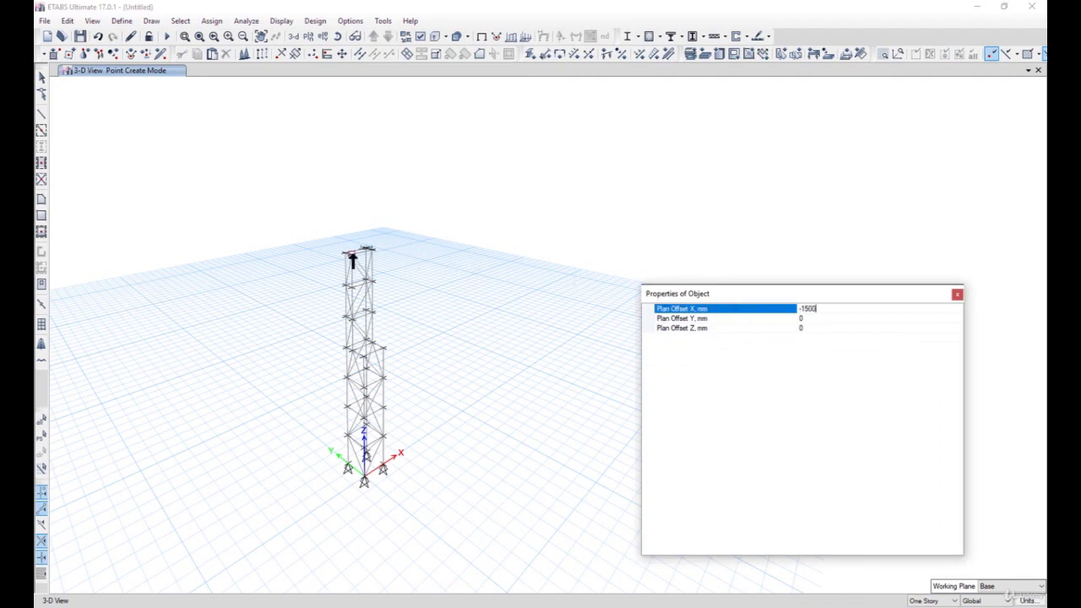
left_click(353, 262)
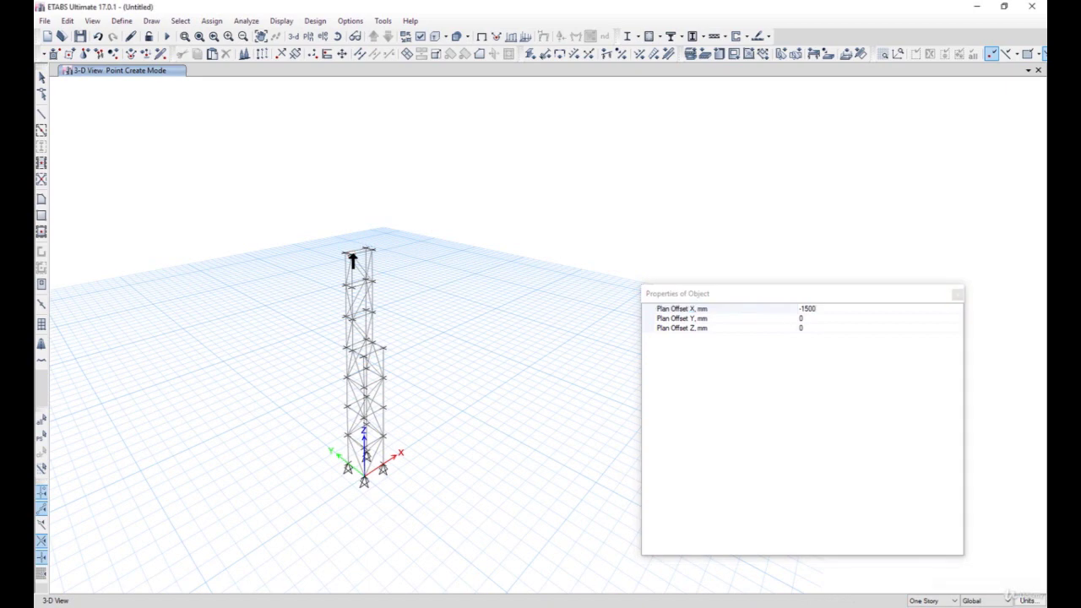
left_click(308, 268)
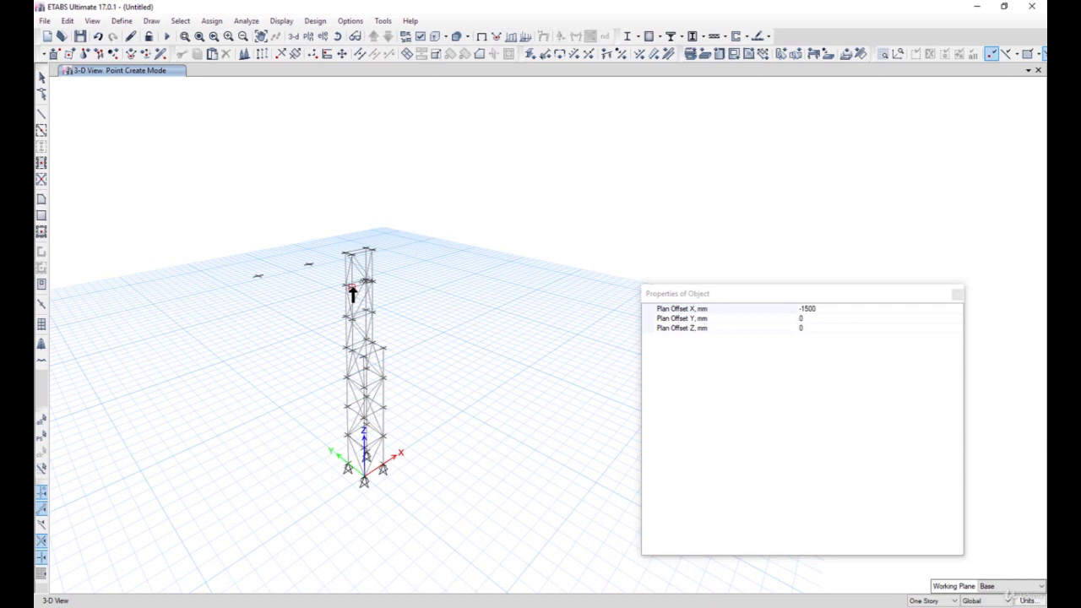
left_click(353, 290)
left_click(309, 301)
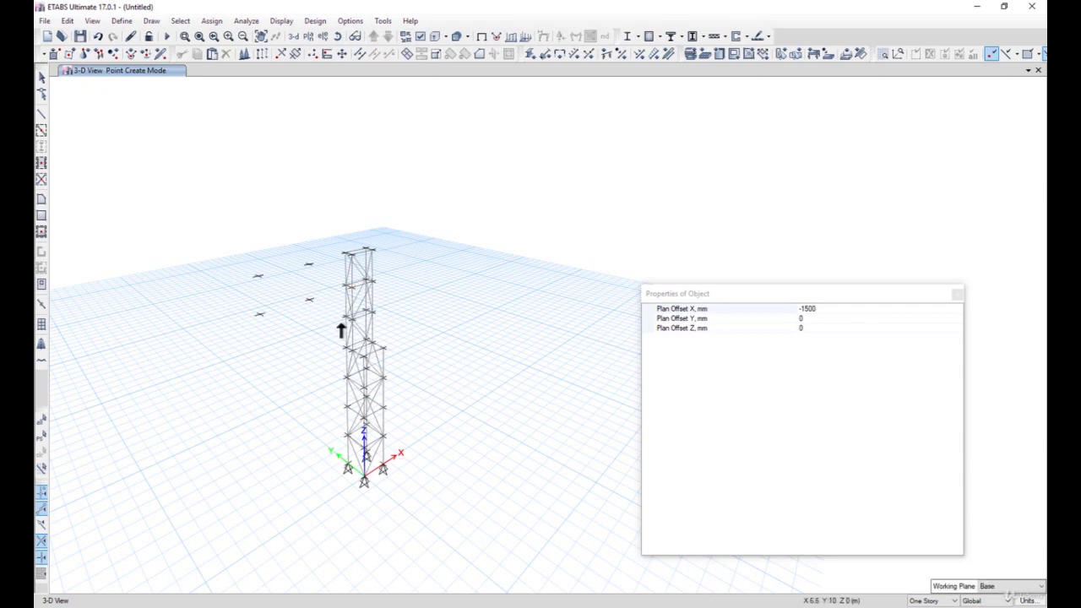
left_click(310, 336)
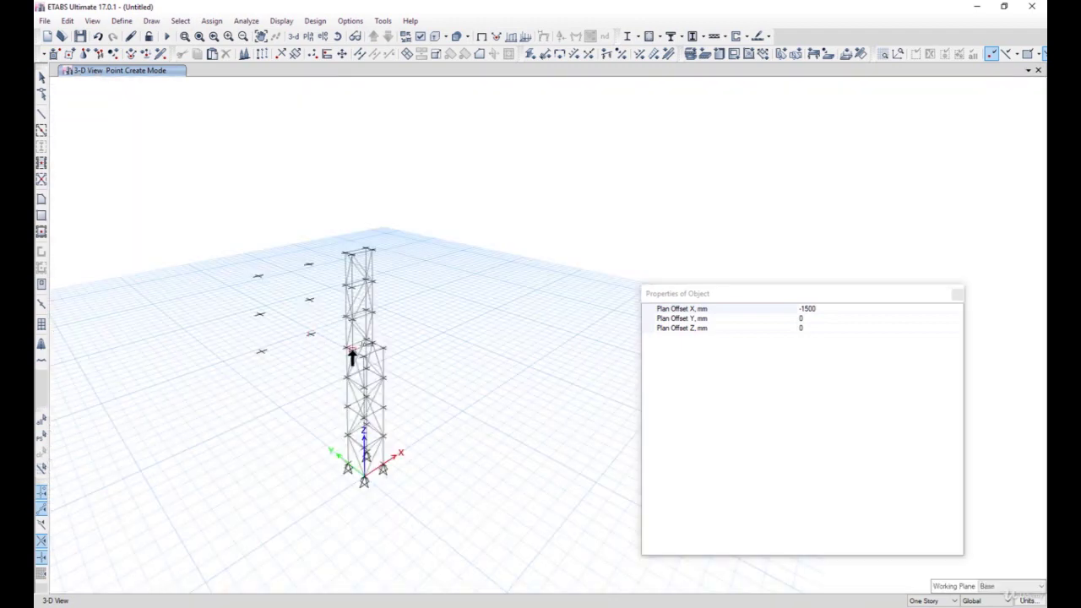
left_click(310, 372)
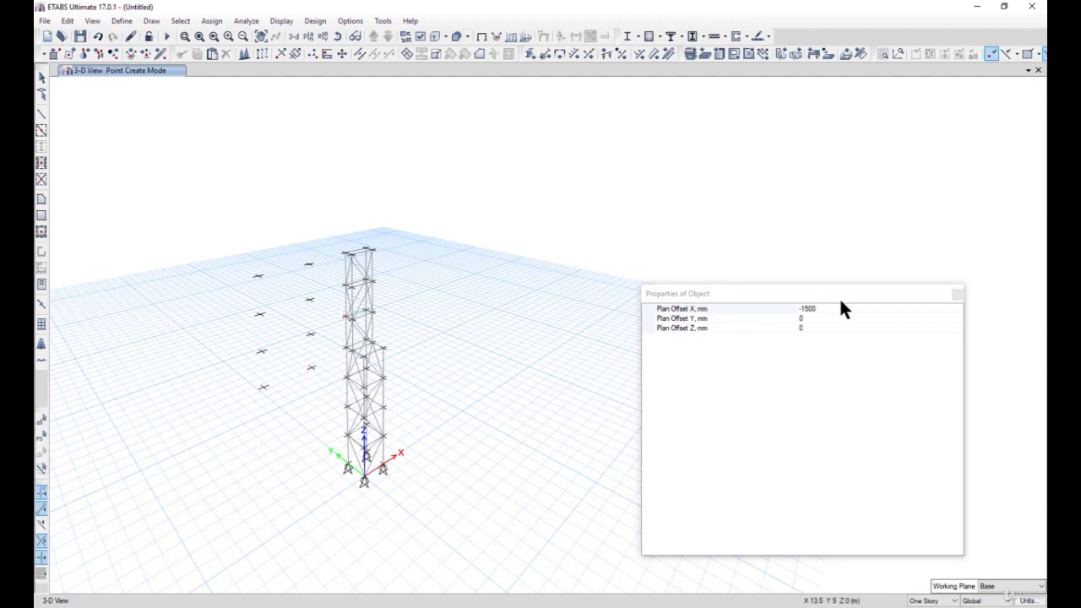
Step: Set the plan X offset to 1500 mm and draw two successive joints outward at each of the four levels on the positive X side
left_click(830, 308)
type("1500")
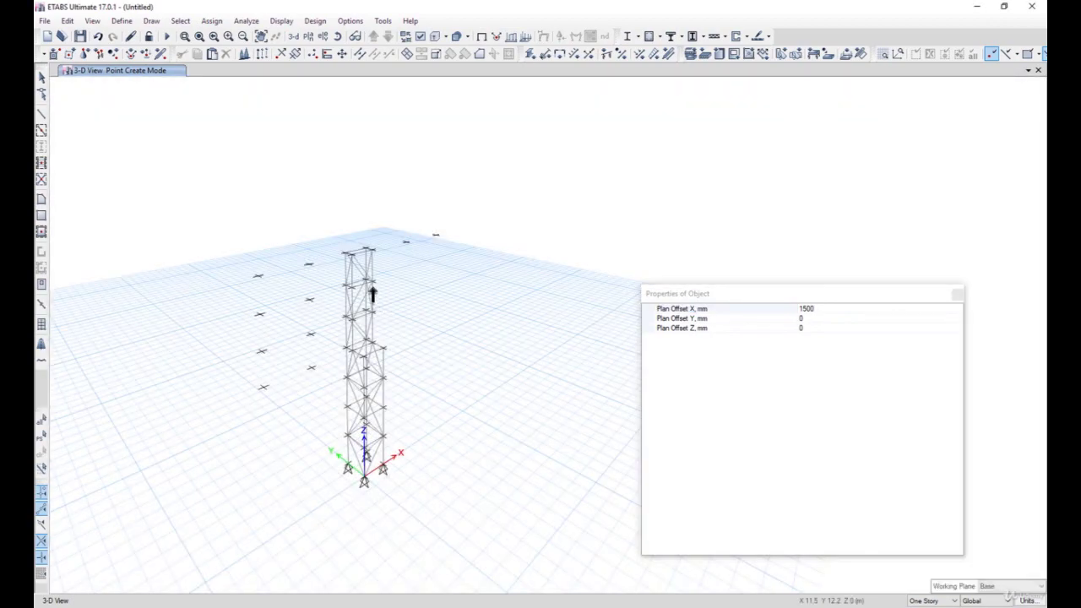
left_click(406, 272)
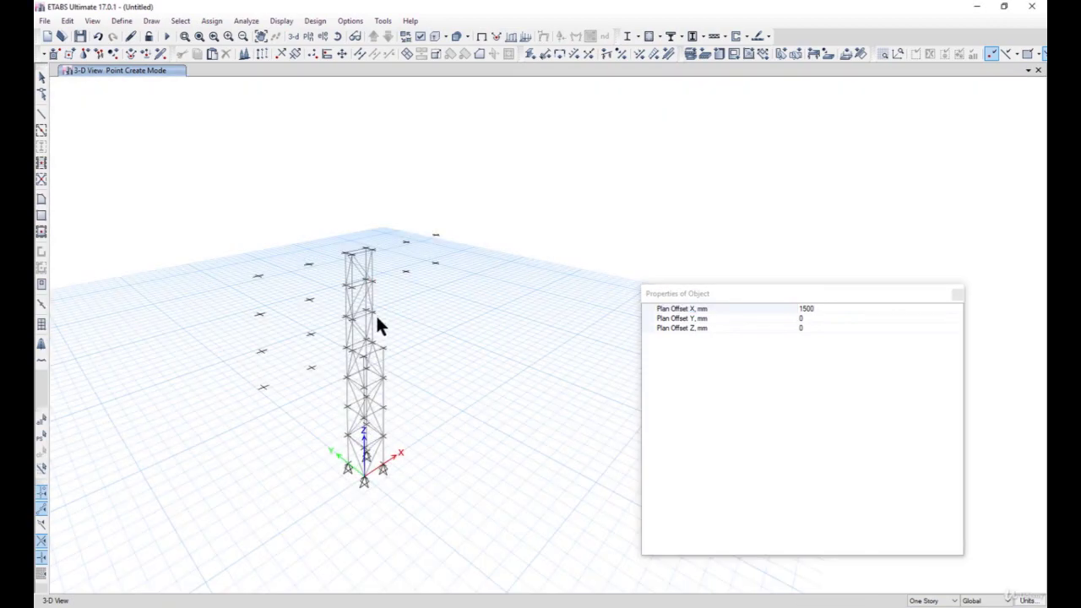
left_click(373, 312)
left_click(406, 301)
left_click(405, 329)
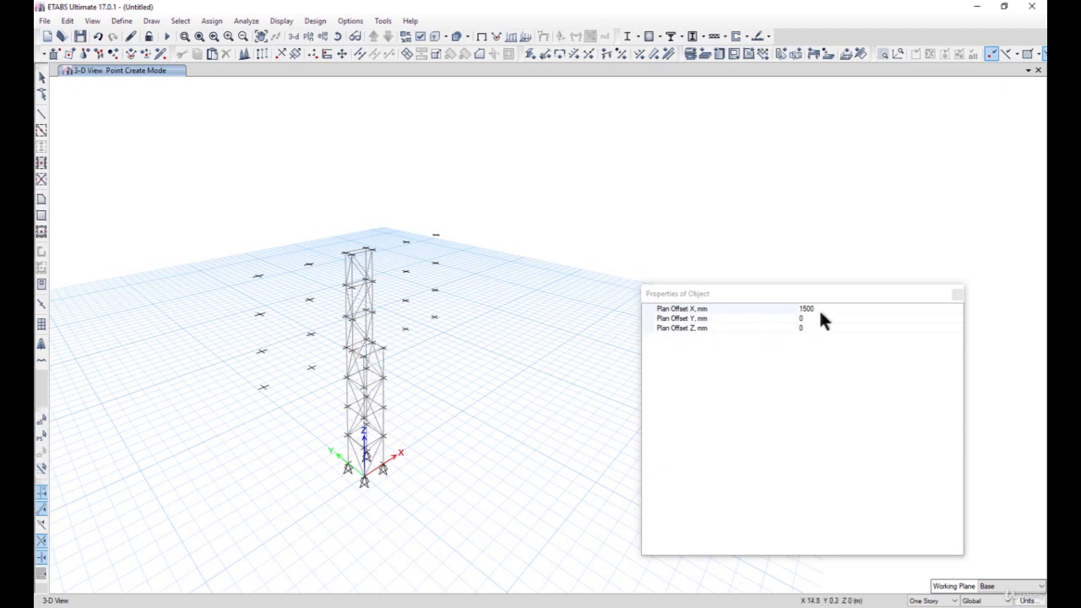
Step: Set the plan offsets to X 0 and Y -500 mm and add an offset joint from each of the eight negative-X side joints
left_click(819, 309)
key("Return")
left_click(802, 319)
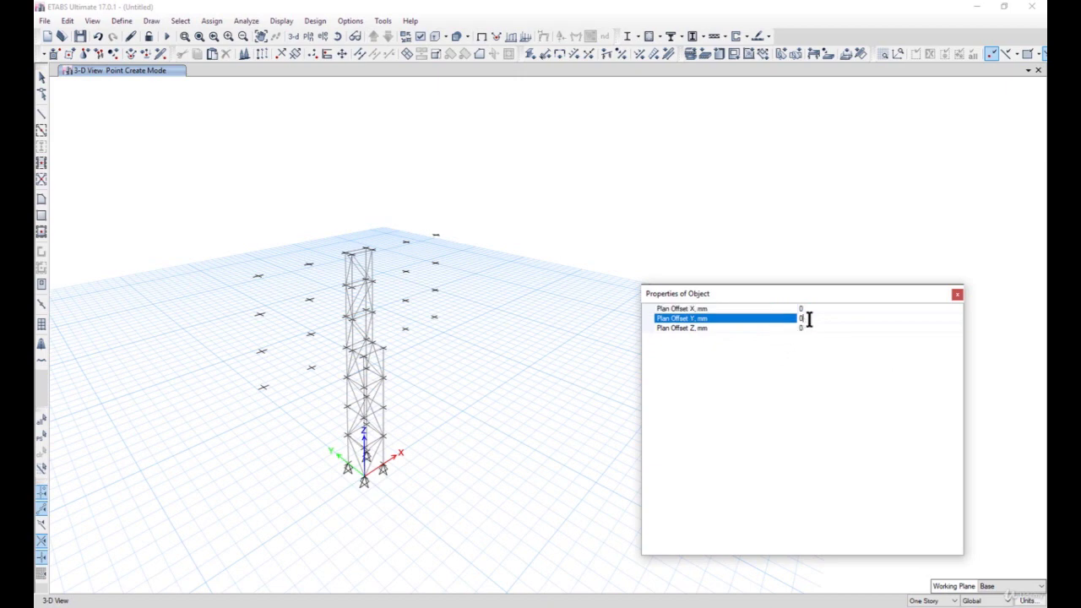
type("-500")
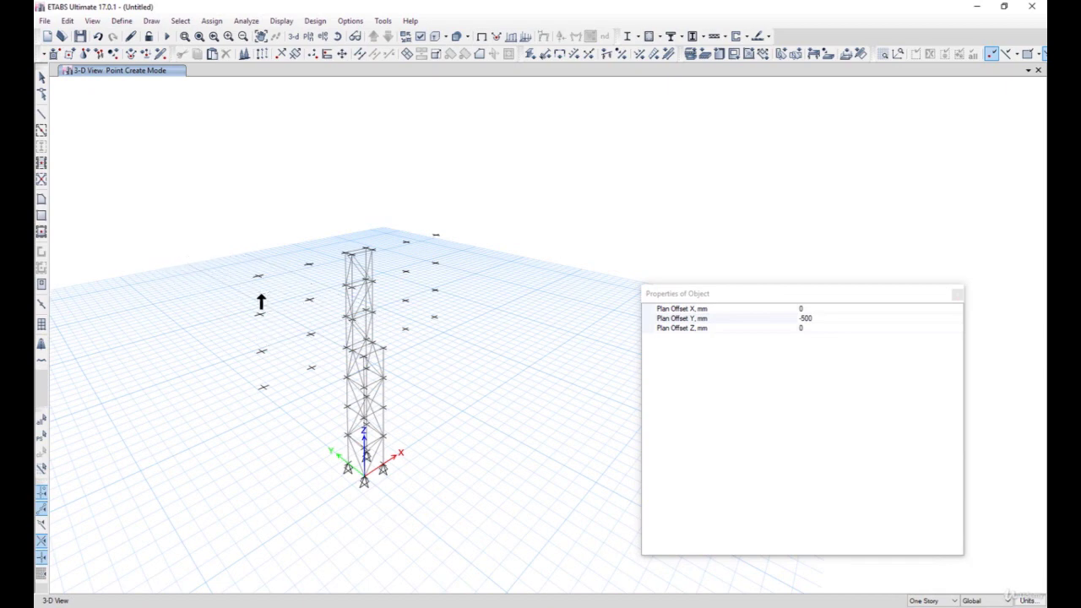
left_click(258, 277)
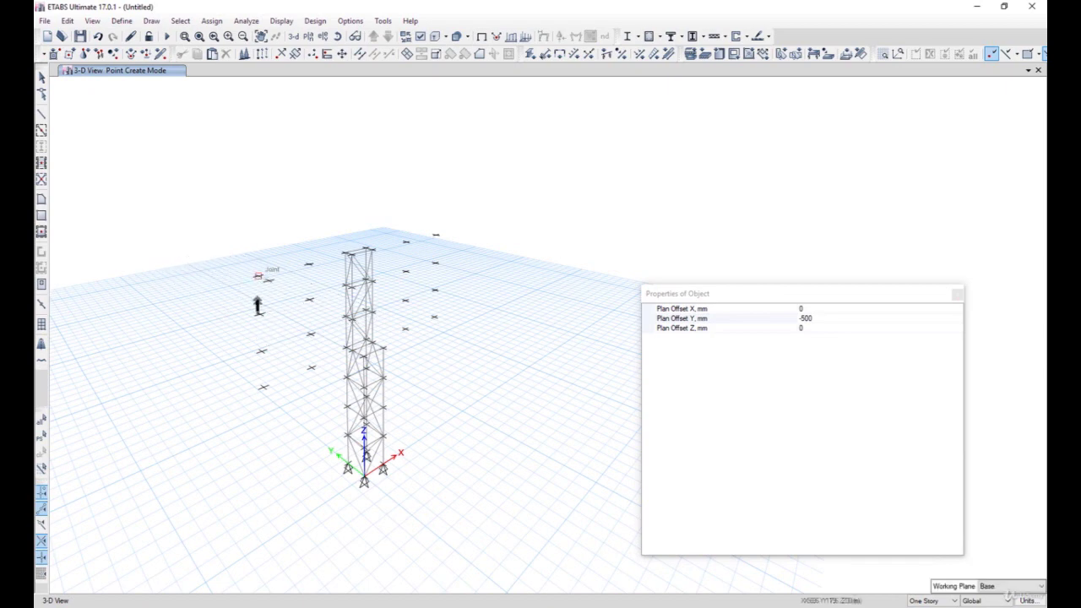
left_click(260, 314)
left_click(260, 352)
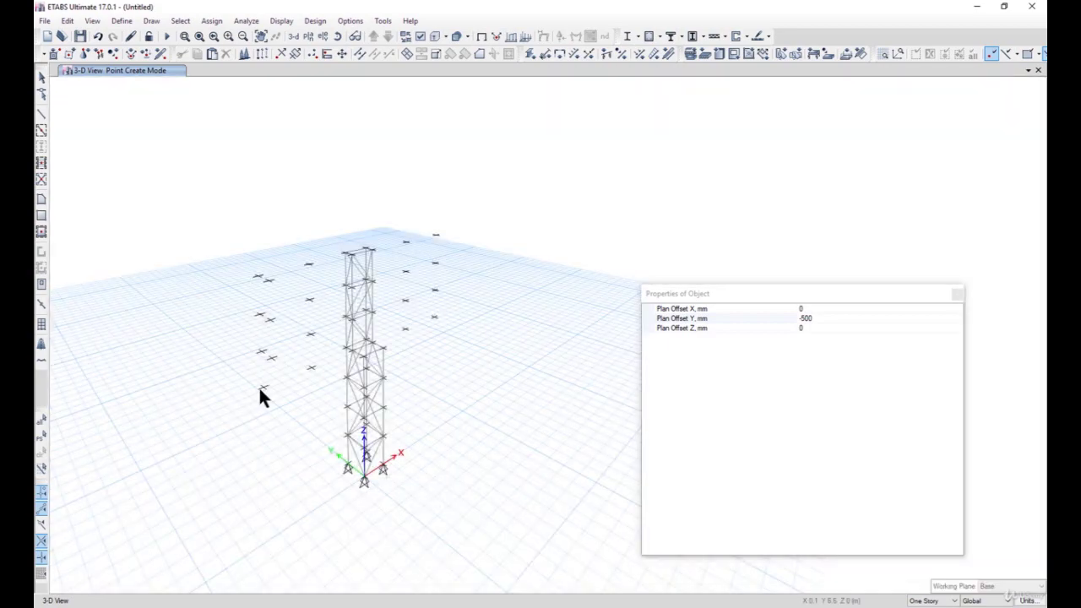
left_click(262, 388)
left_click(310, 369)
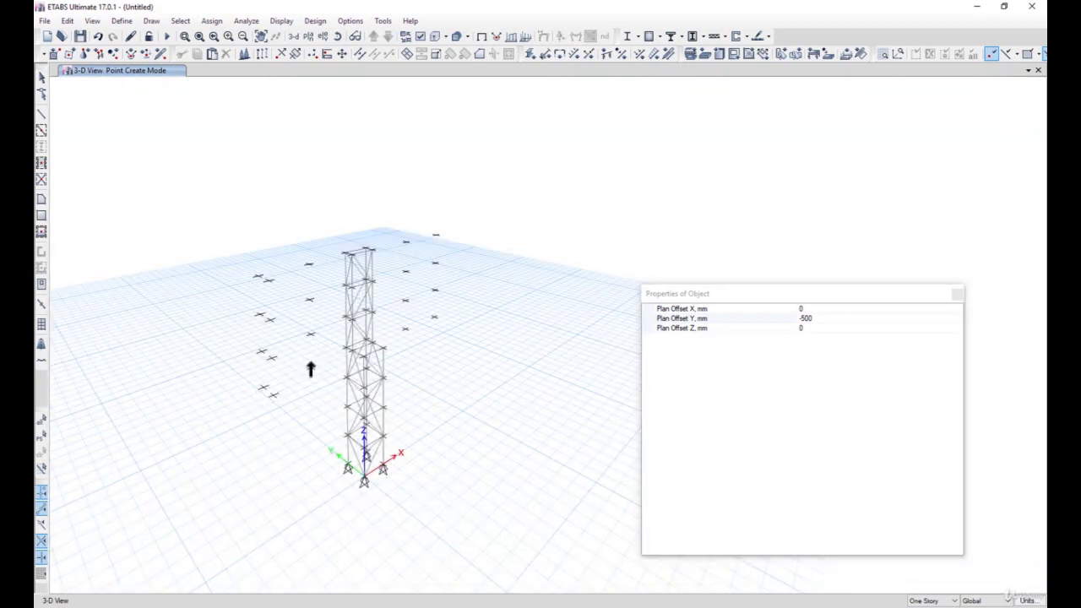
left_click(310, 335)
left_click(309, 300)
left_click(309, 265)
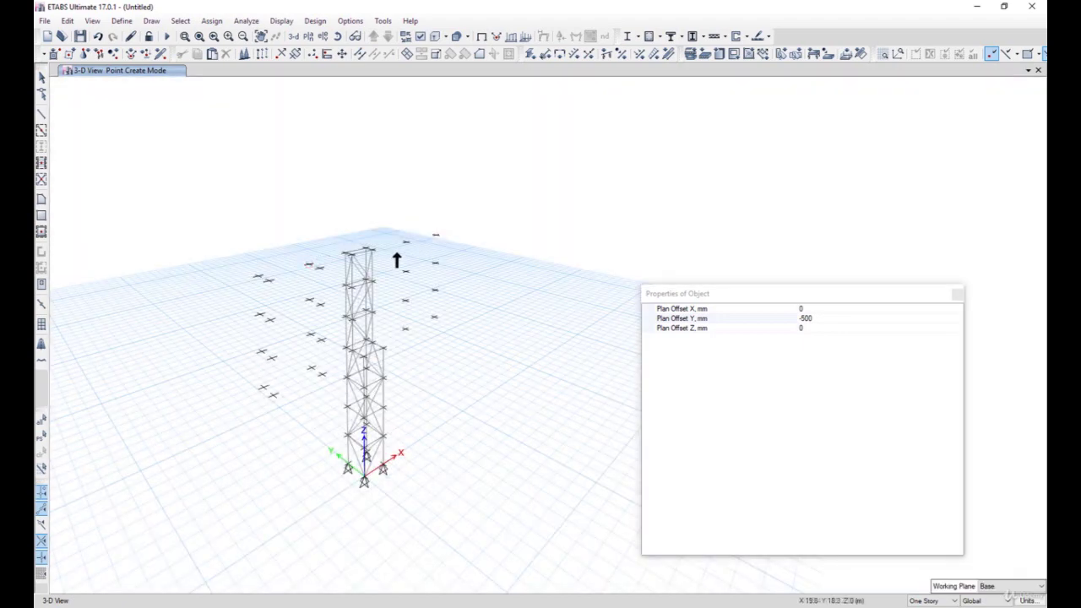
Step: Add a joint offset -500 mm in Y from each of the eight positive-X side joints and return to object selection
left_click(406, 242)
left_click(406, 272)
left_click(405, 300)
left_click(405, 327)
left_click(434, 317)
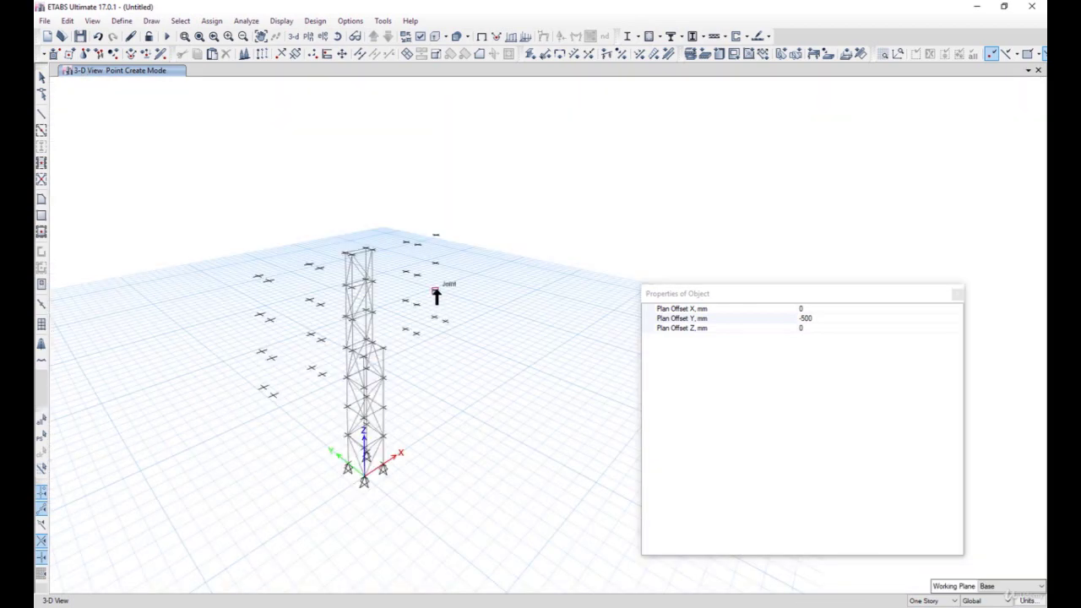
left_click(434, 291)
left_click(435, 262)
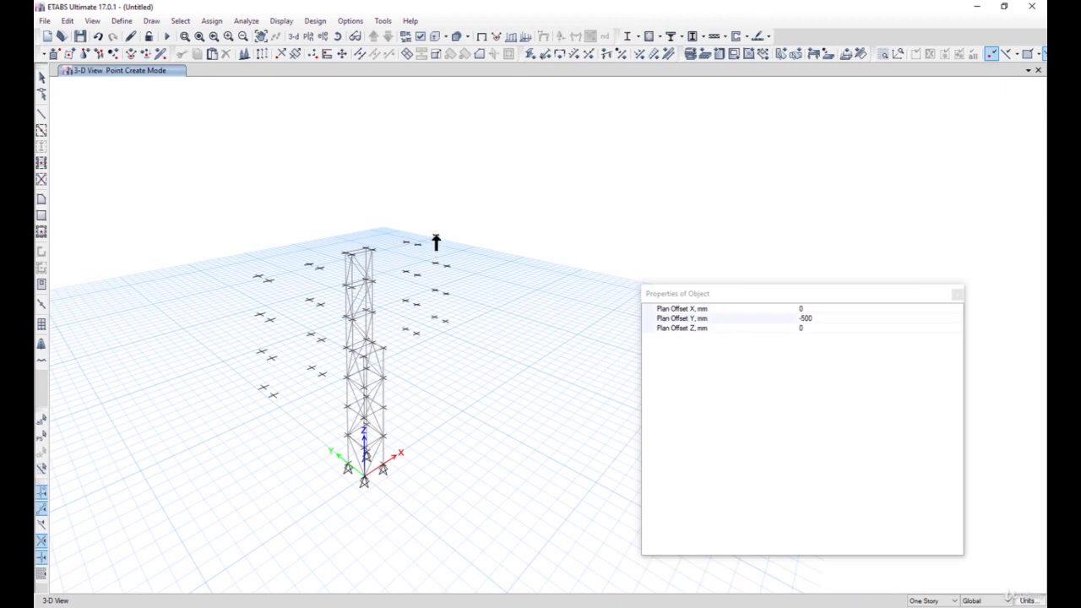
left_click(958, 294)
left_click(39, 82)
Step: Draw a top-level horizontal frame from the outer negative-X joint through the inner joint to the tower's upper corner
left_click(151, 20)
mouse_move(253, 87)
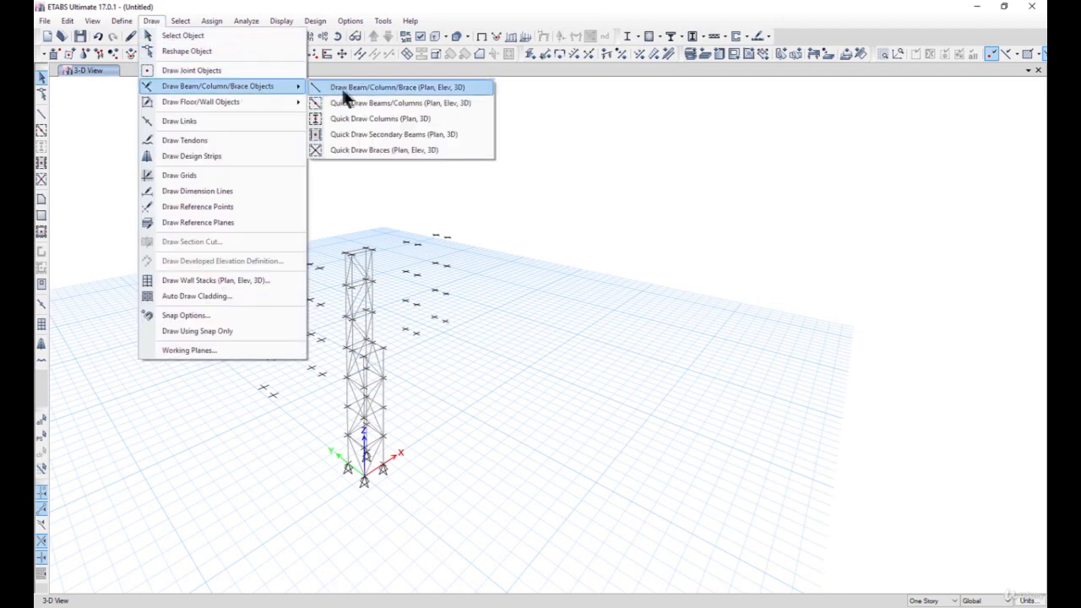
left_click(344, 93)
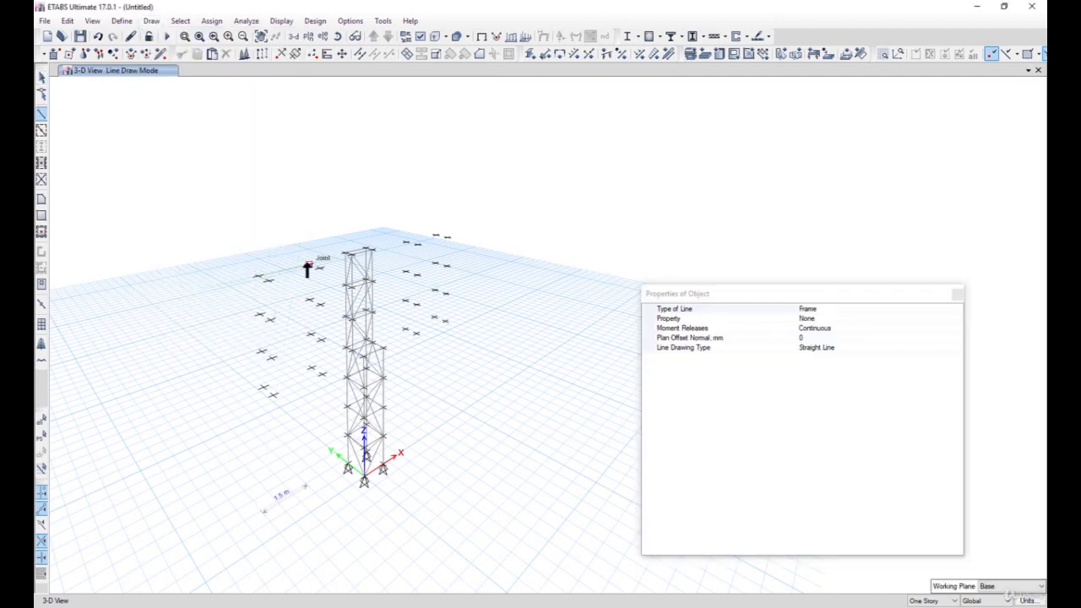
left_click(307, 269)
left_click(350, 252)
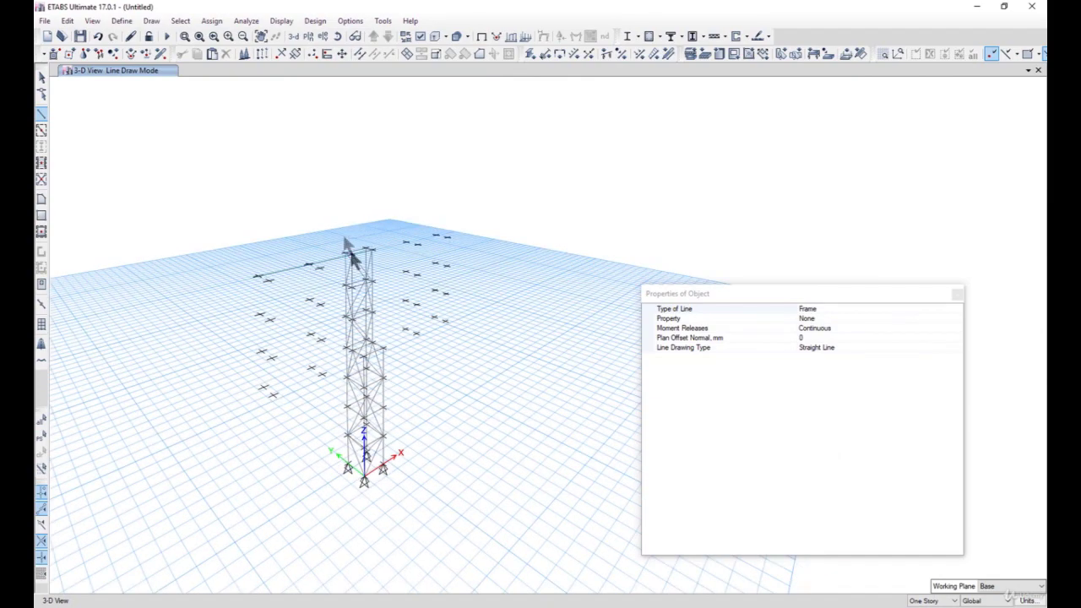
scroll(359, 285, "up", 4)
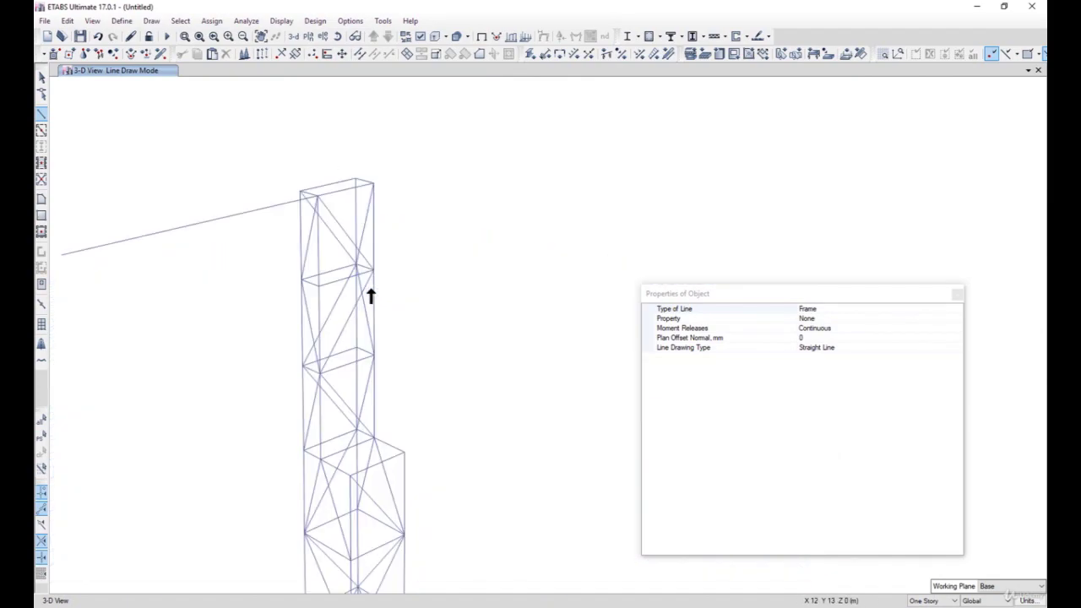
scroll(338, 283, "down", 4)
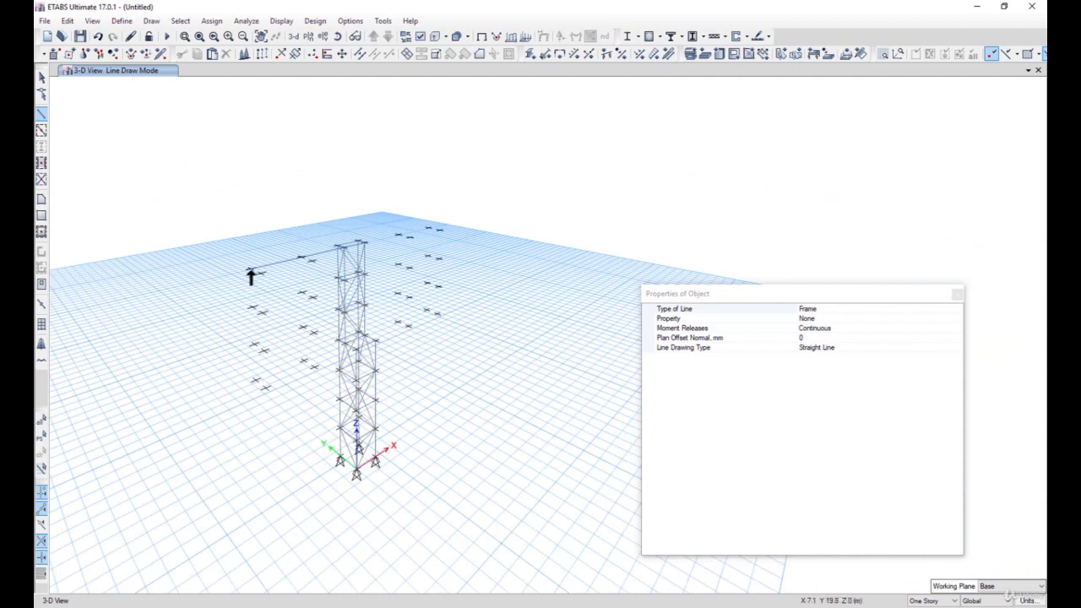
Step: Draw vertical frames through the outer negative-X joints on both faces, and short Y-direction frames joining the paired joints on that side
left_click(262, 274)
left_click(263, 313)
left_click(261, 385)
left_click(251, 270)
left_click(263, 312)
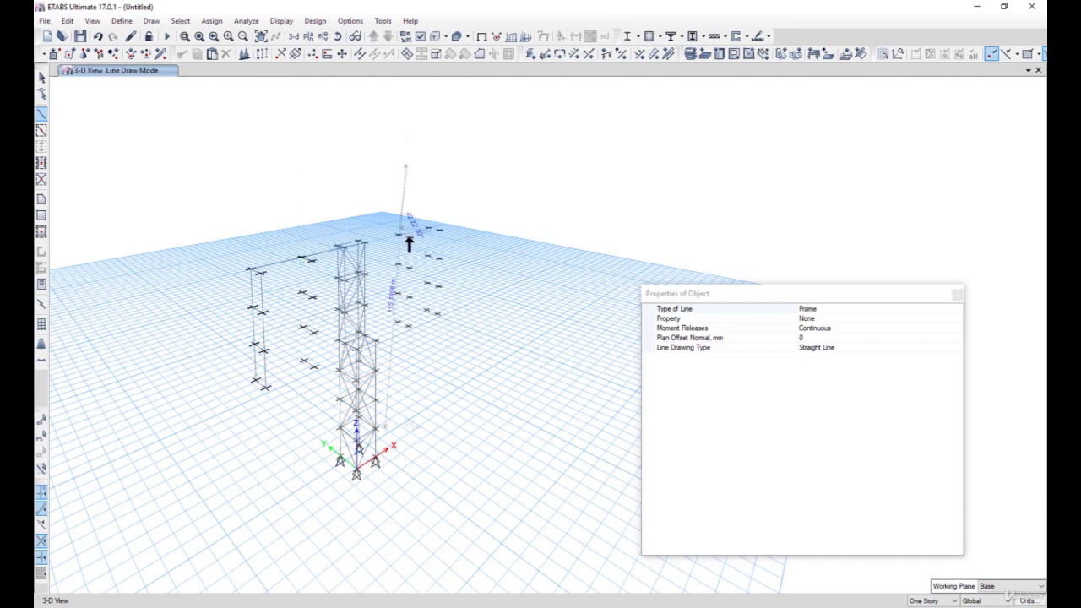
left_click(398, 264)
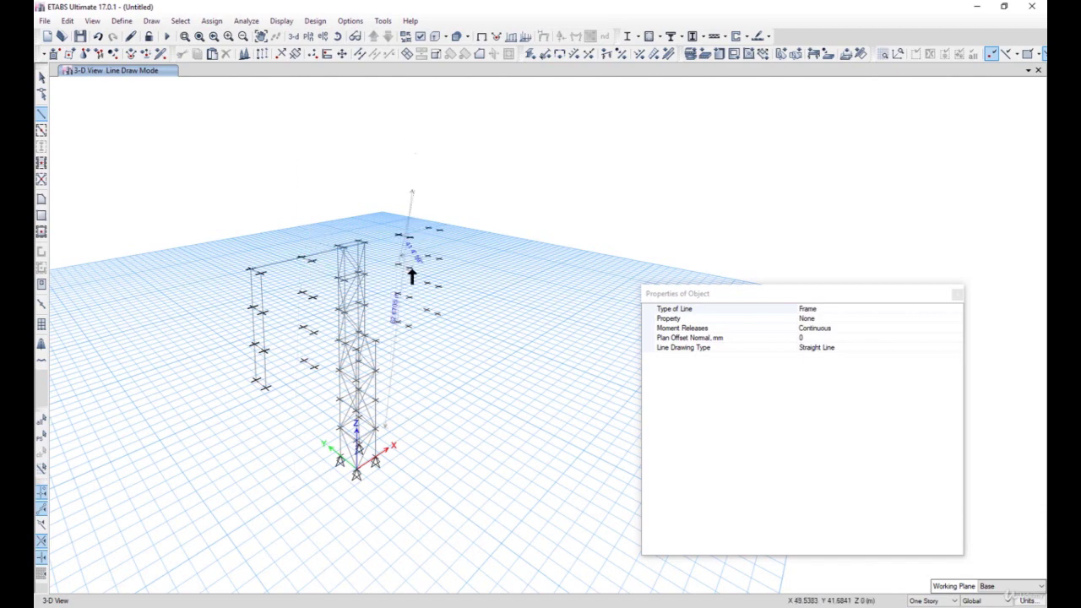
left_click(414, 187)
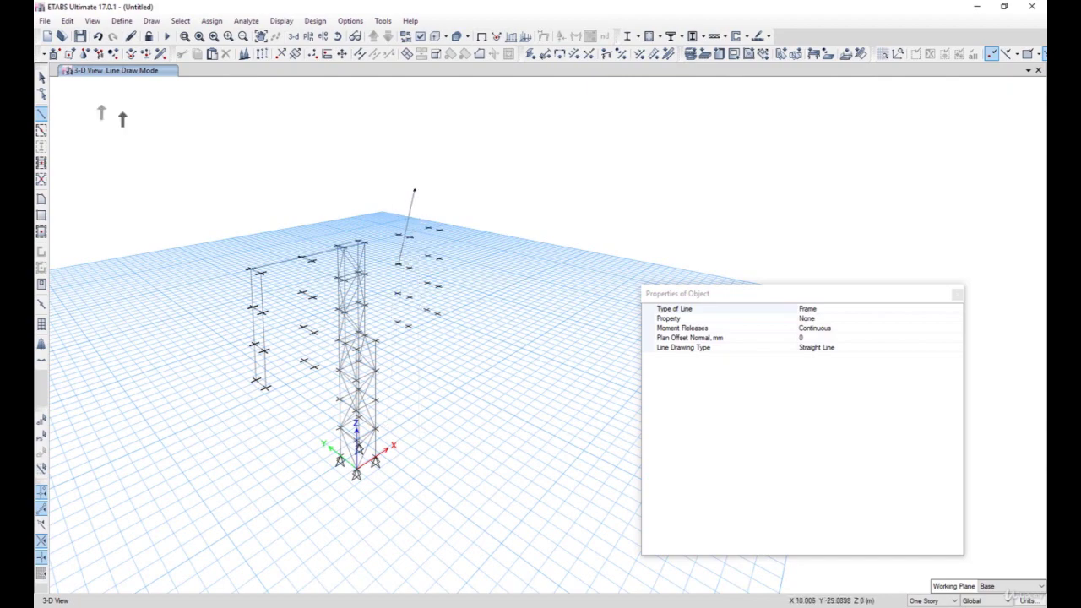
left_click(98, 37)
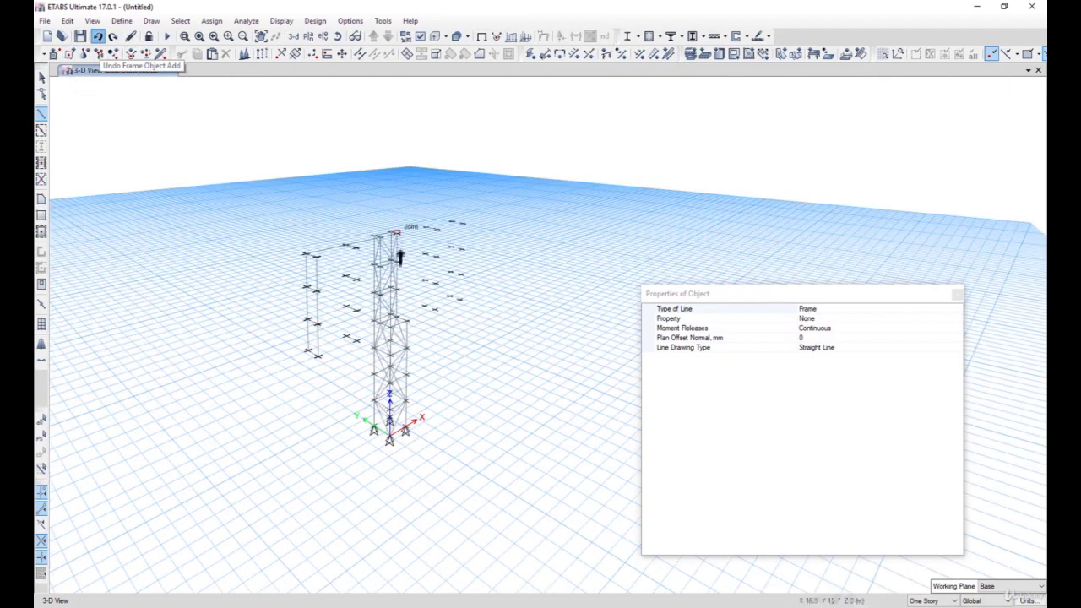
scroll(451, 236, "up", 4)
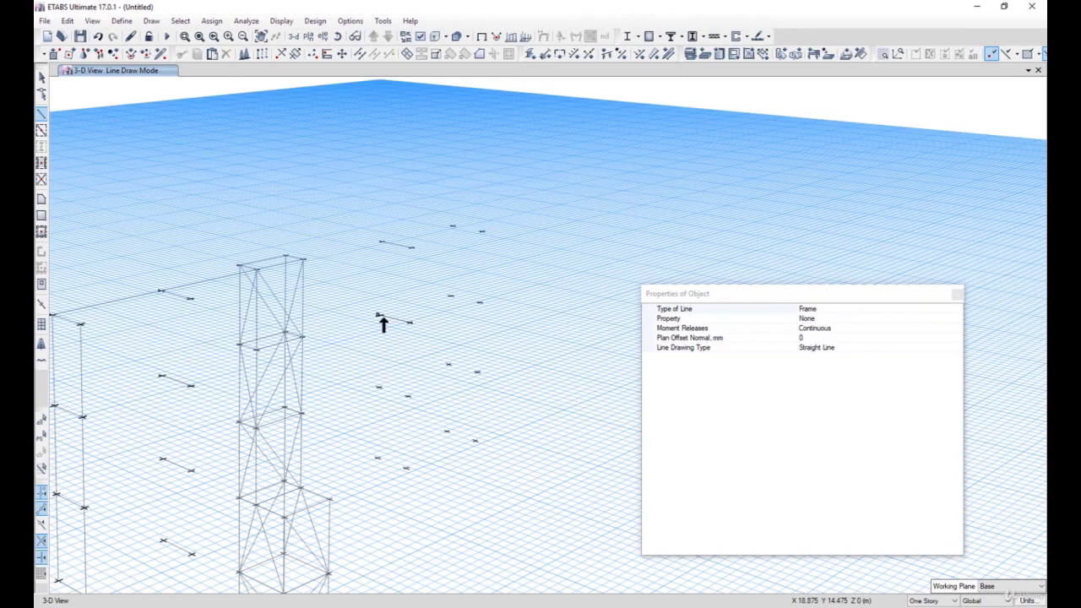
scroll(381, 318, "up", 4)
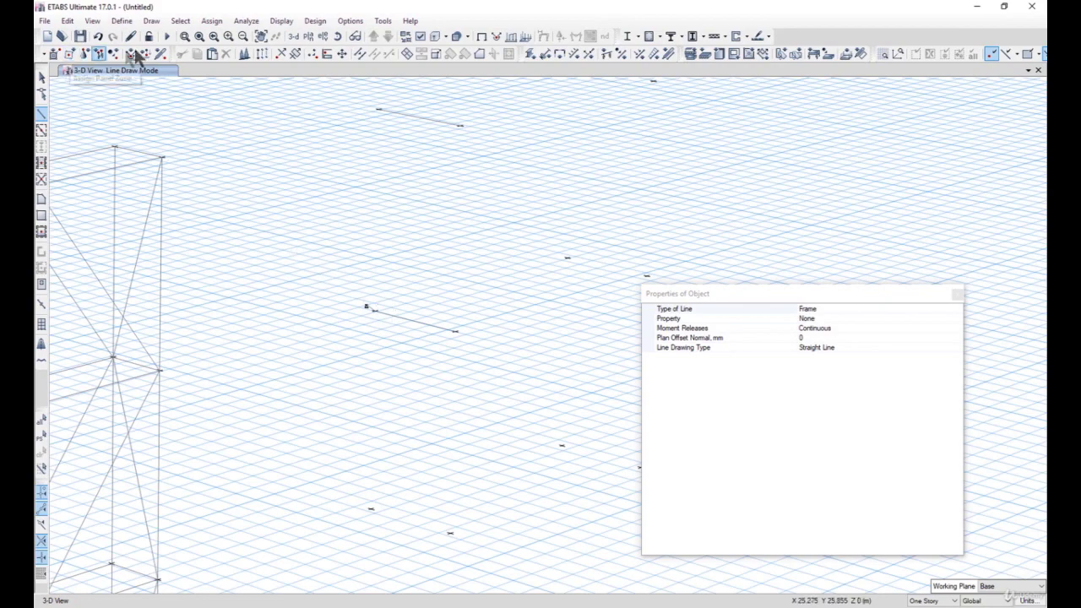
left_click(99, 38)
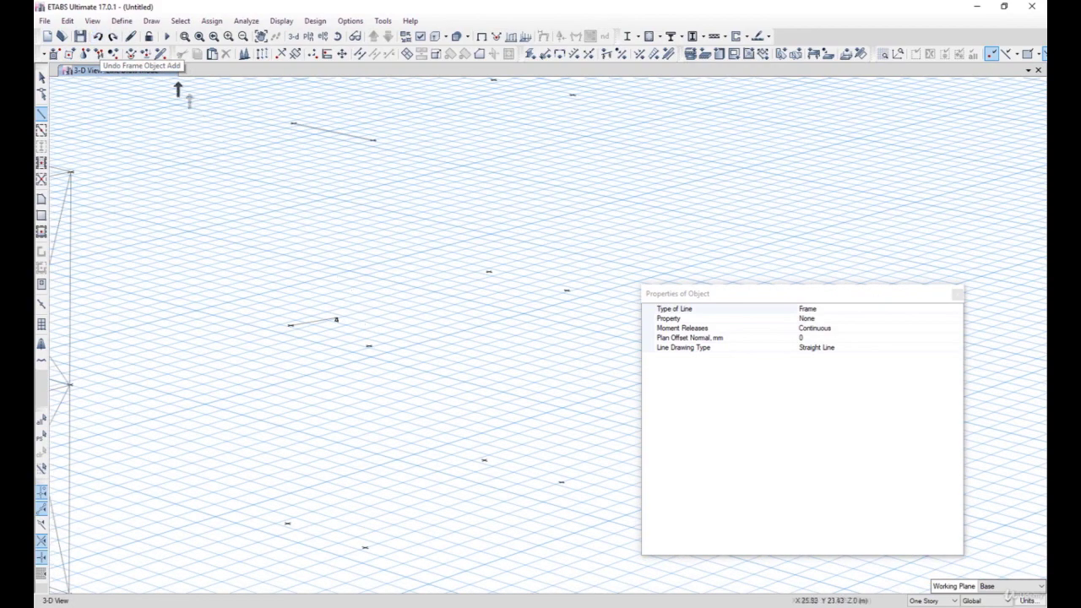
left_click(98, 37)
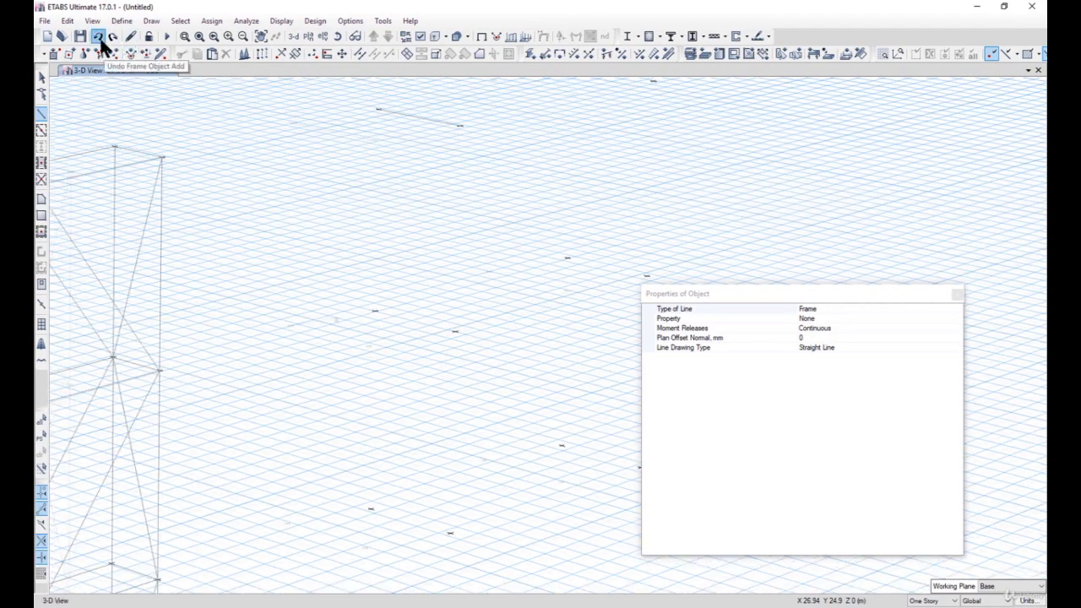
Step: Join the remaining paired joints on the positive-X side with short Y-direction frames at each level of the inner and outer columns
scroll(302, 209, "down", 3)
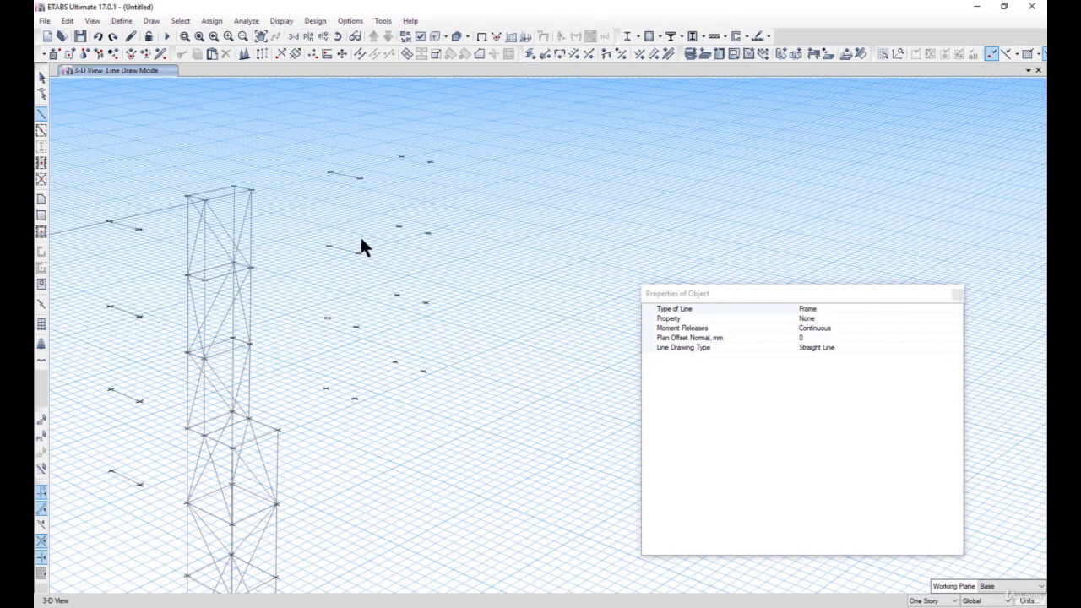
left_click(353, 328)
key("Escape")
left_click(395, 363)
left_click(423, 371)
right_click(425, 372)
right_click(428, 245)
left_click(398, 228)
double_click(427, 229)
scroll(452, 160, "down", 4)
scroll(468, 187, "up", 4)
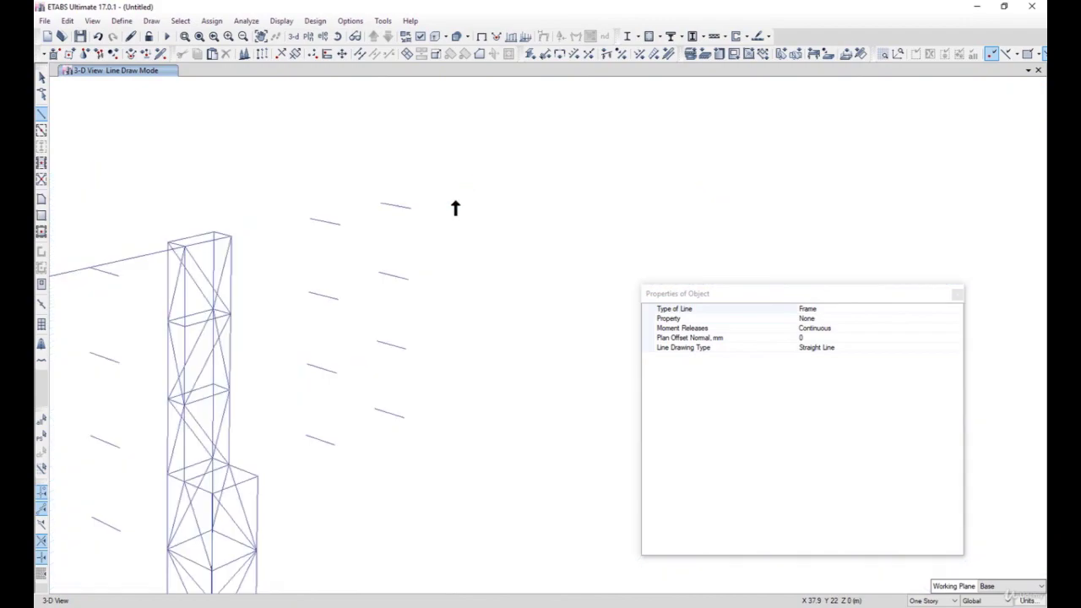
Step: Extend the top horizontal from the tower to the outer positive-X joint and draw the second-level horizontal across the full panel width
left_click(230, 236)
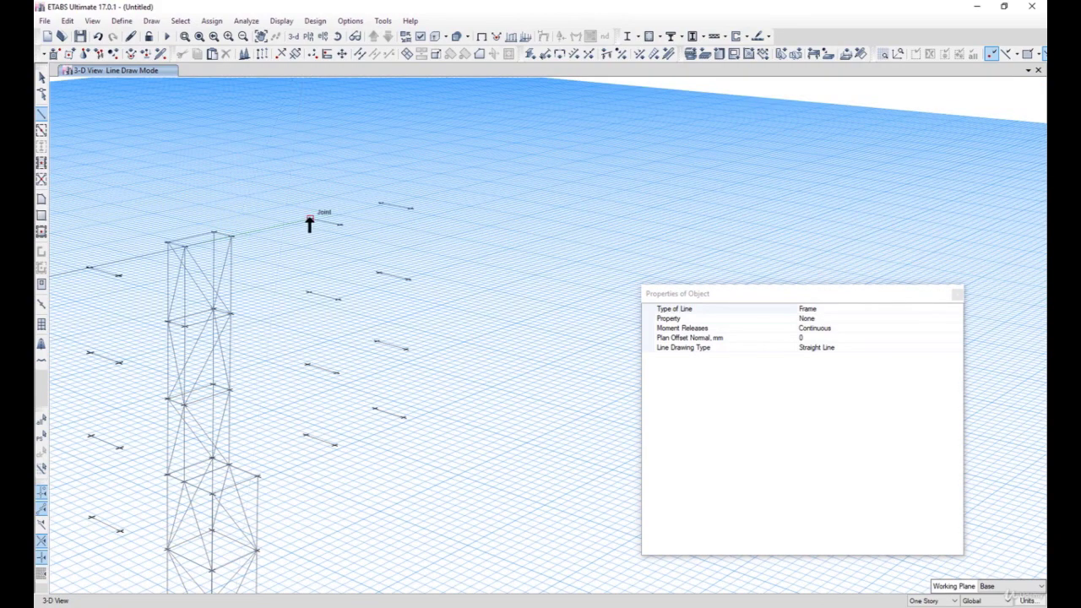
left_click(381, 208)
scroll(316, 306, "down", 3)
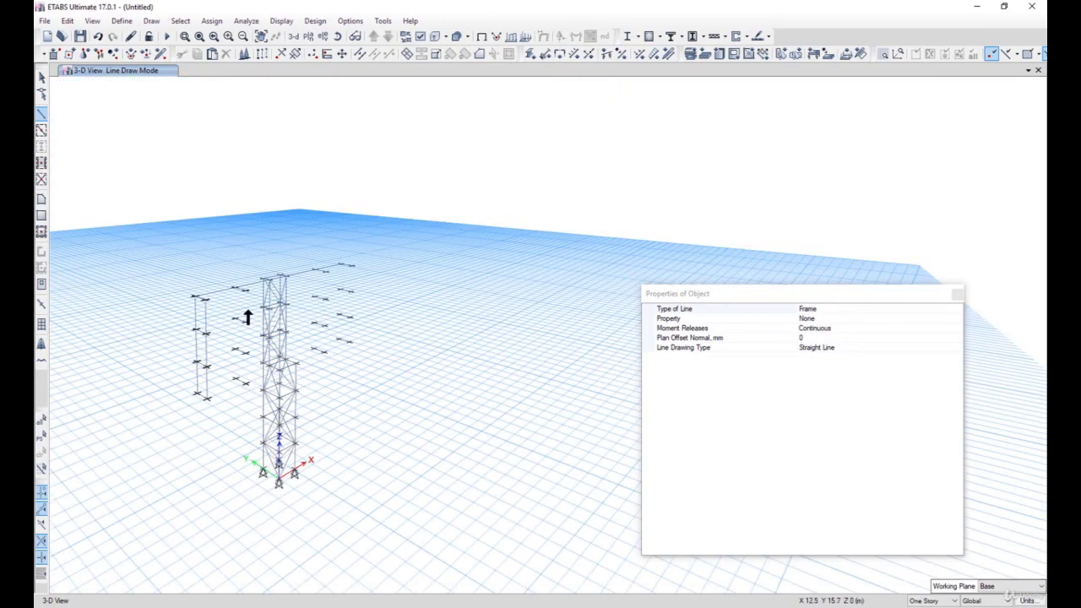
scroll(246, 317, "up", 3)
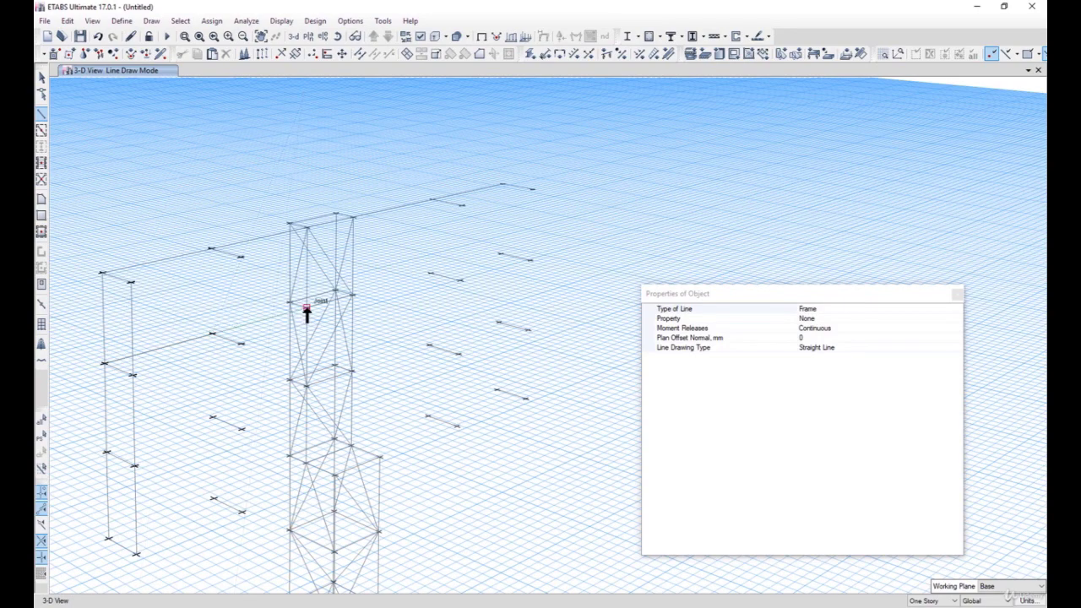
left_click(352, 295)
Step: Draw the third- and fourth-level horizontal frames from the outer negative-X joints through the tower to the outer positive-X joints
left_click(106, 453)
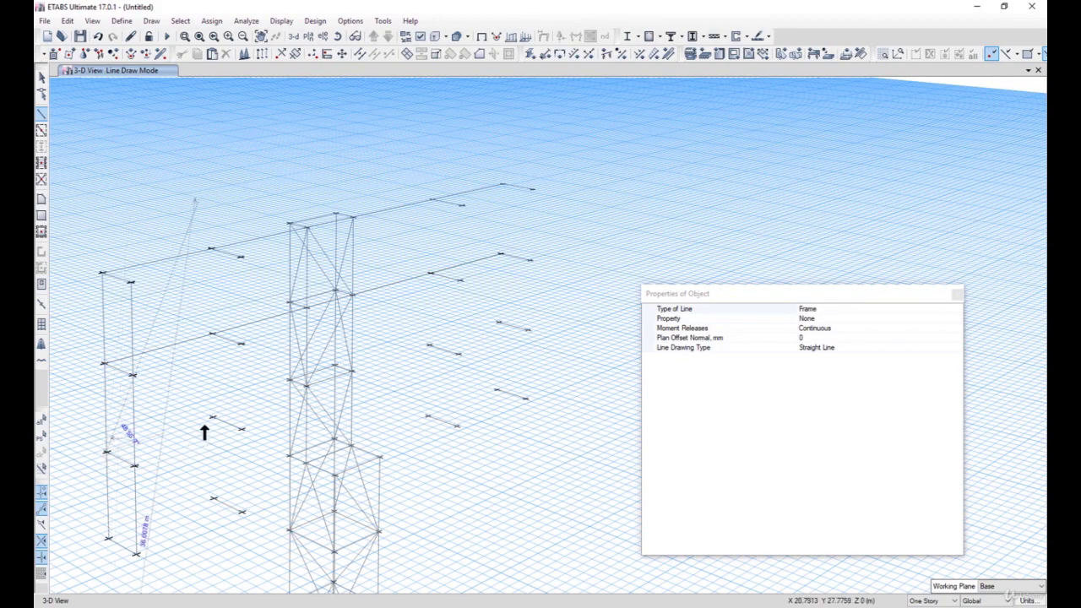
left_click(216, 418)
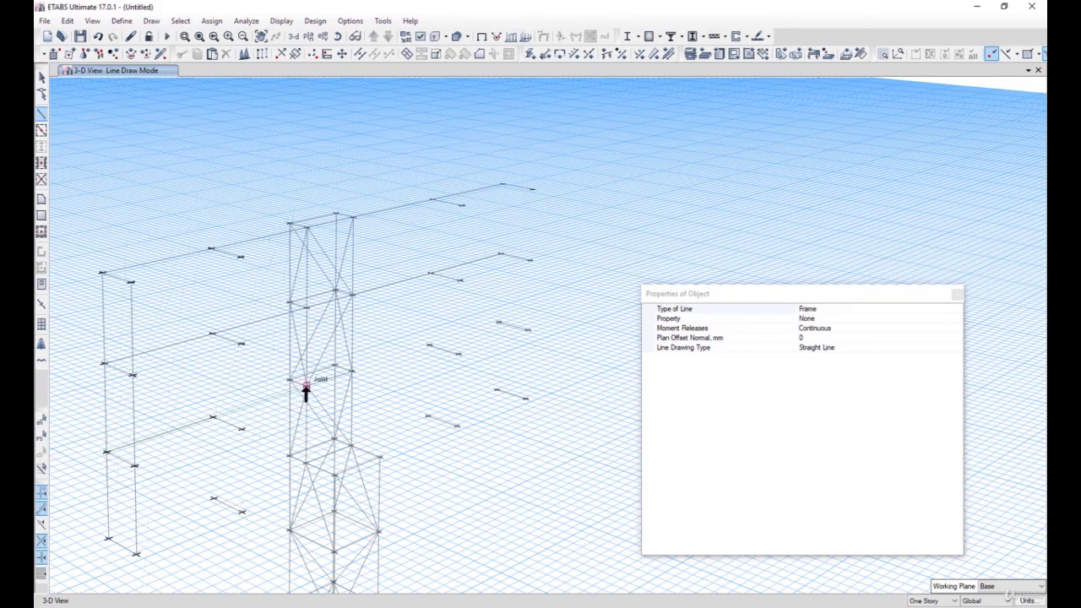
left_click(353, 372)
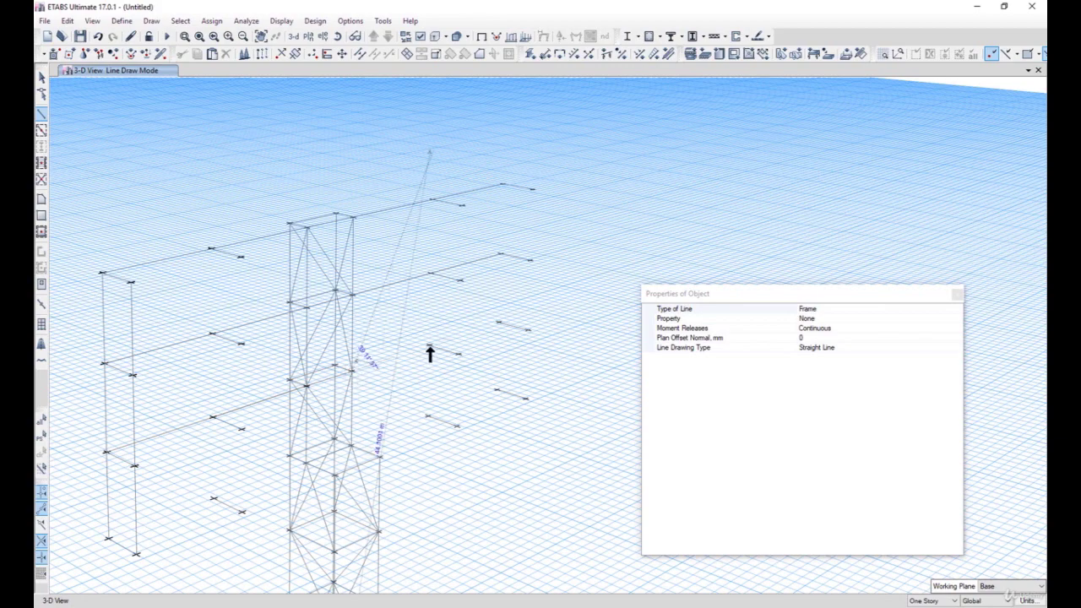
left_click(498, 323)
left_click(107, 538)
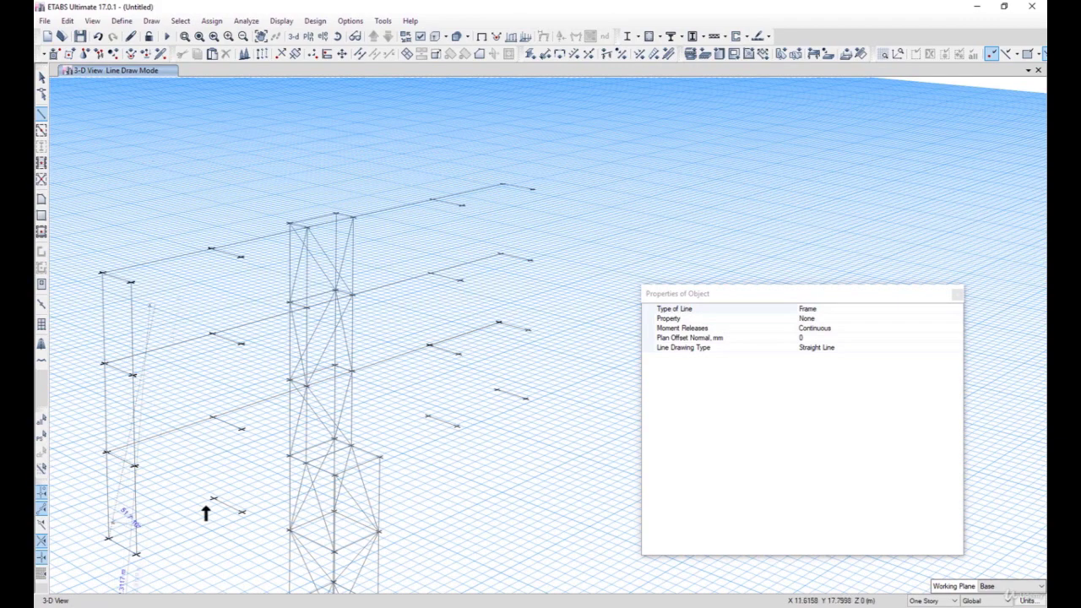
left_click(214, 499)
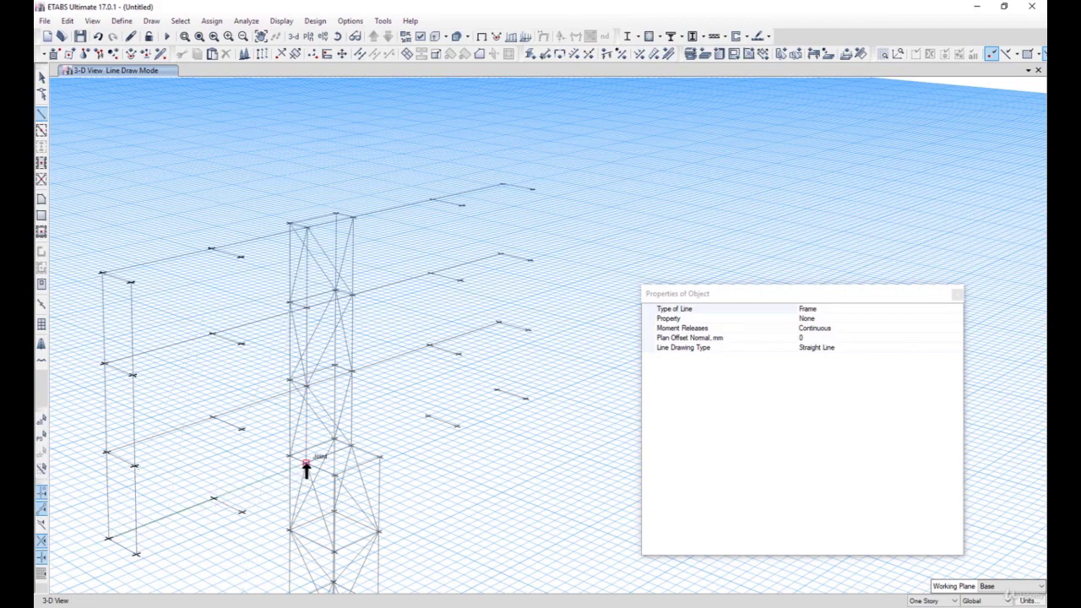
left_click(352, 451)
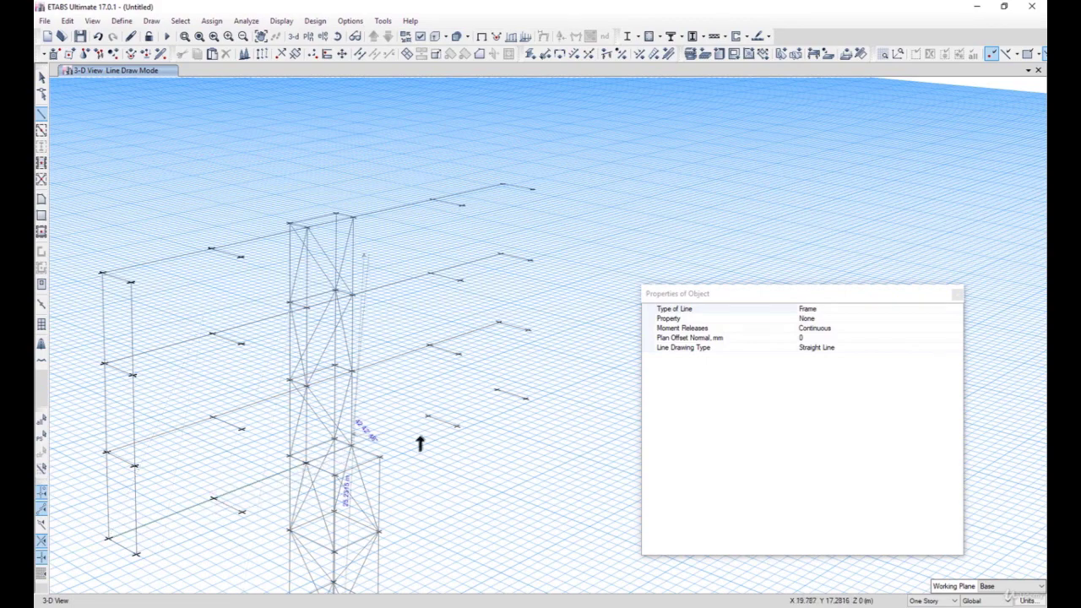
left_click(497, 391)
right_click(397, 405)
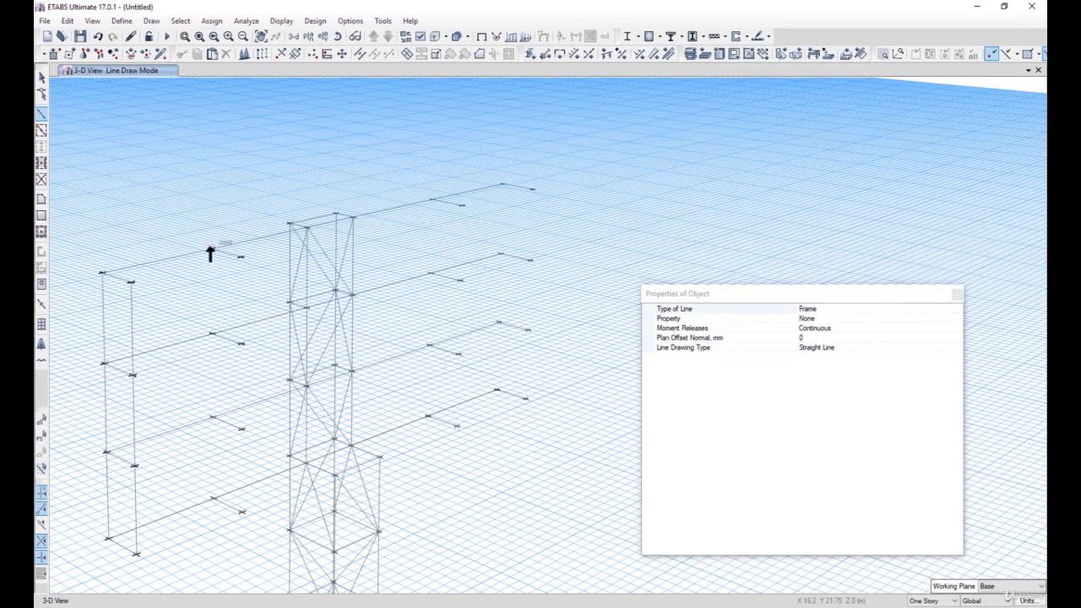
Step: Draw the vertical frame segments through the four inner negative-X joints in the tower's plane
left_click(211, 250)
left_click(212, 333)
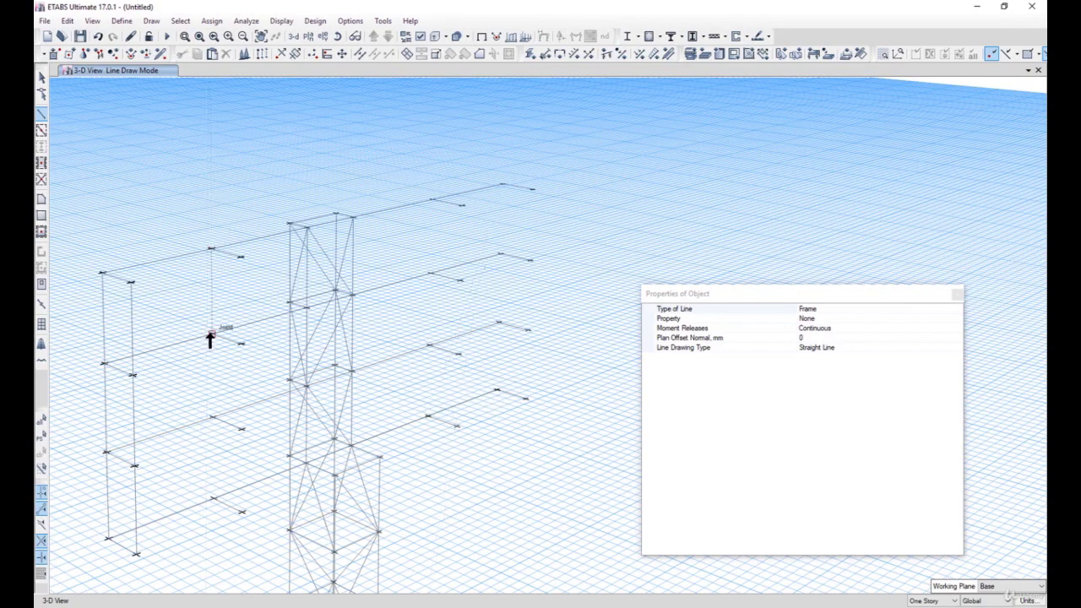
left_click(212, 417)
double_click(212, 498)
Step: Draw vertical frames through the inner and outer positive-X joints in the tower's plane, undoing the misplaced segment on the inner line
left_click(431, 201)
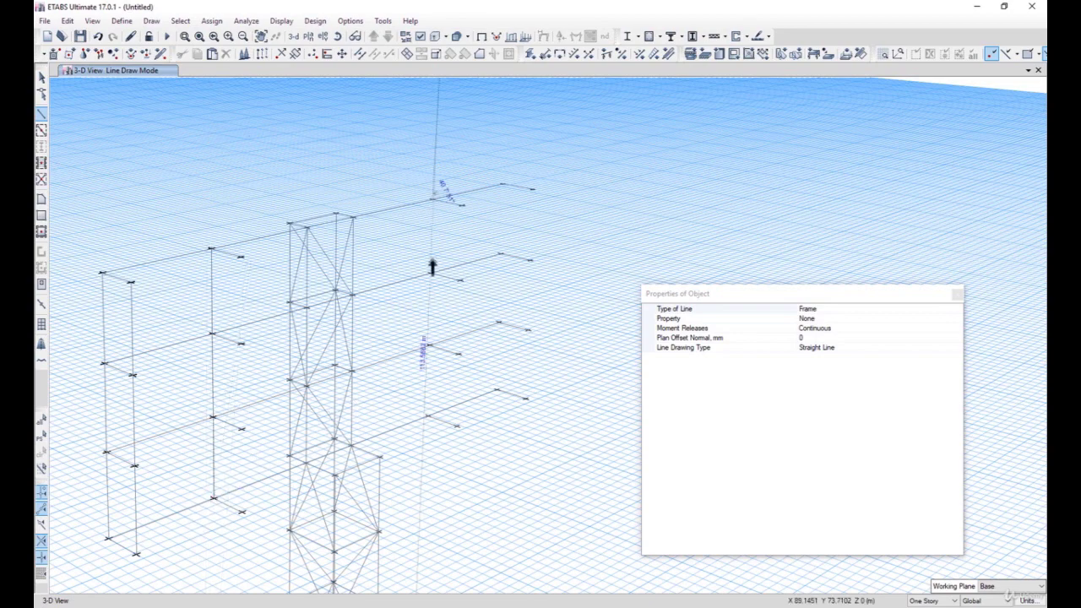
double_click(431, 273)
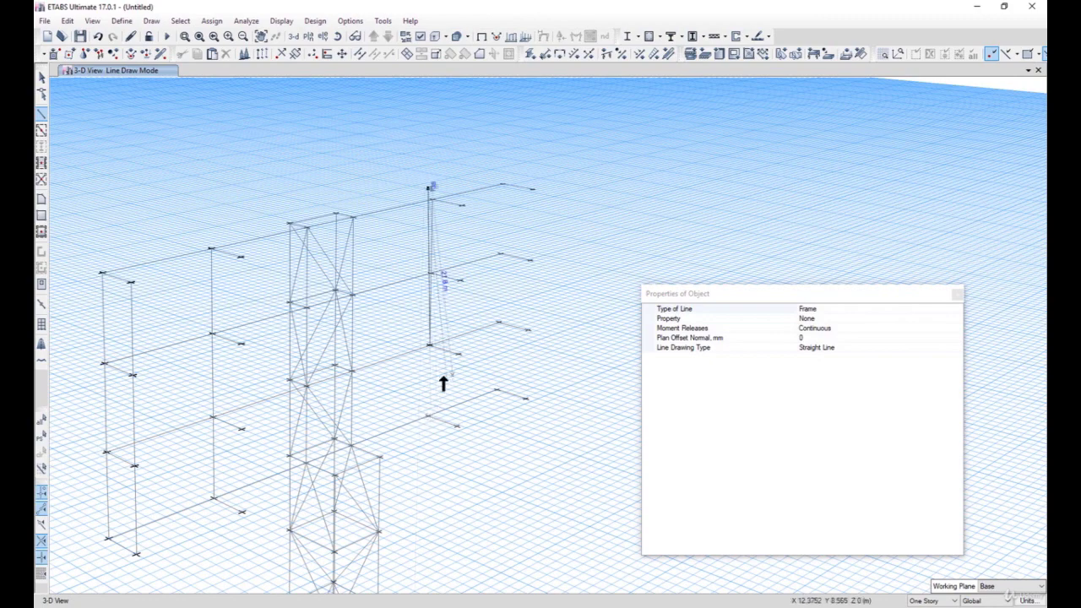
left_click(96, 39)
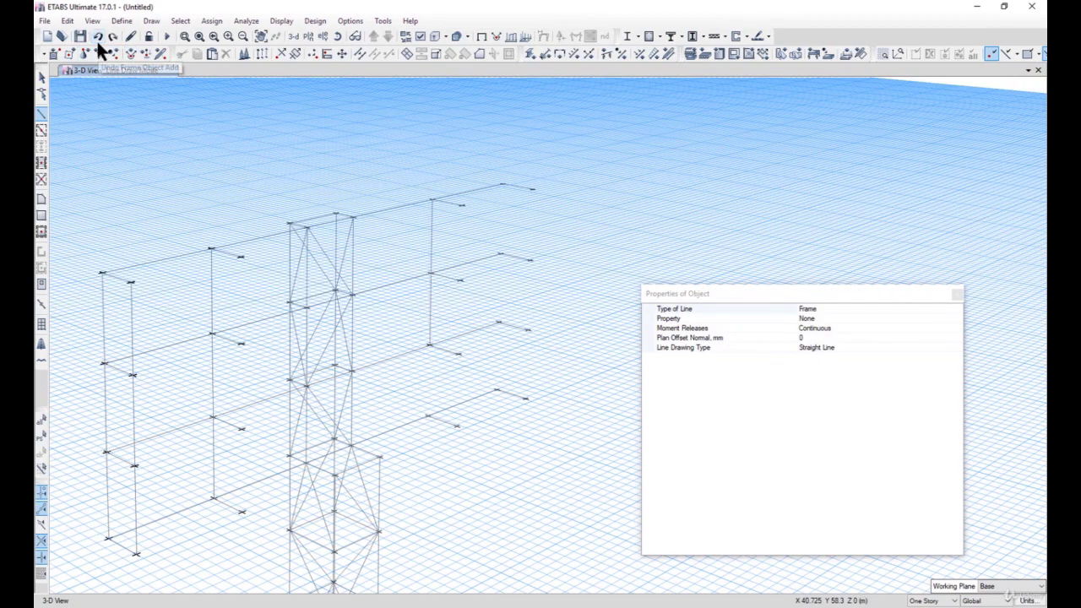
left_click(431, 345)
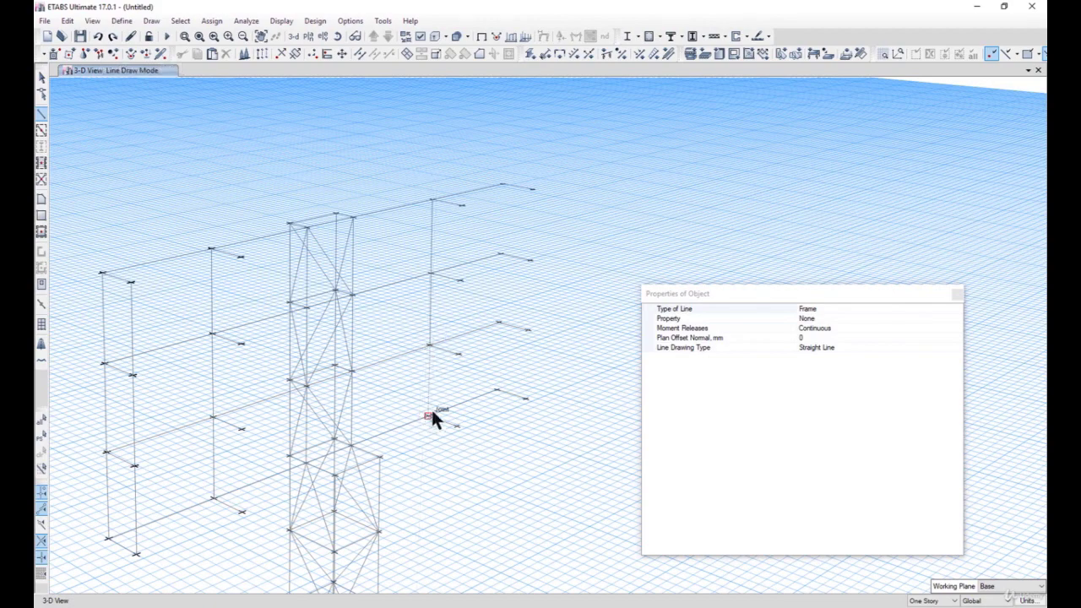
left_click(500, 185)
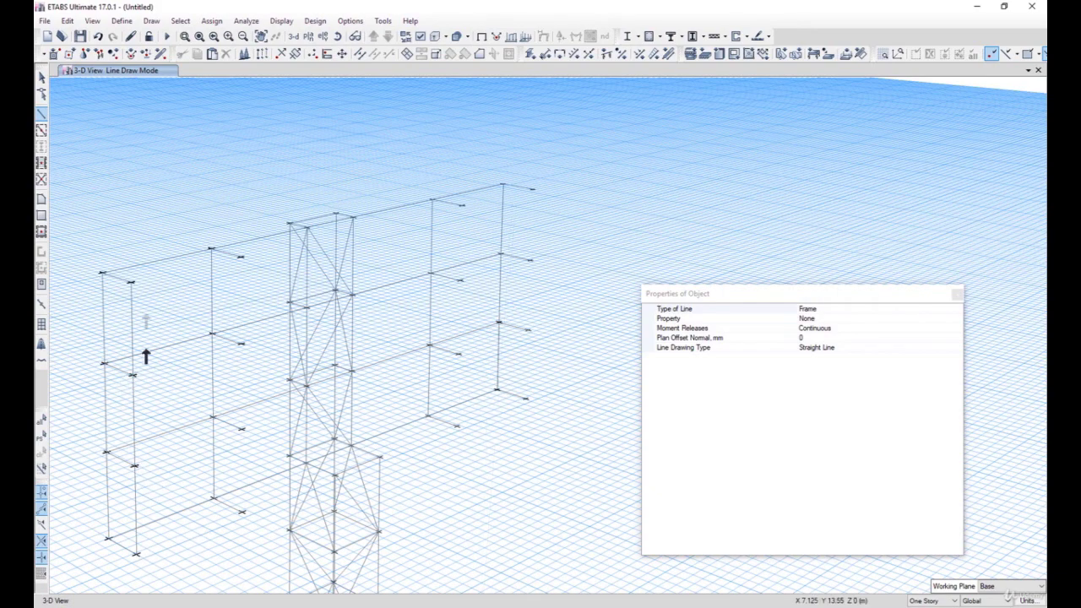
Step: Draw horizontal frames between the outer and inner offset joints at the upper three levels on the negative-X side
left_click(131, 284)
left_click(132, 376)
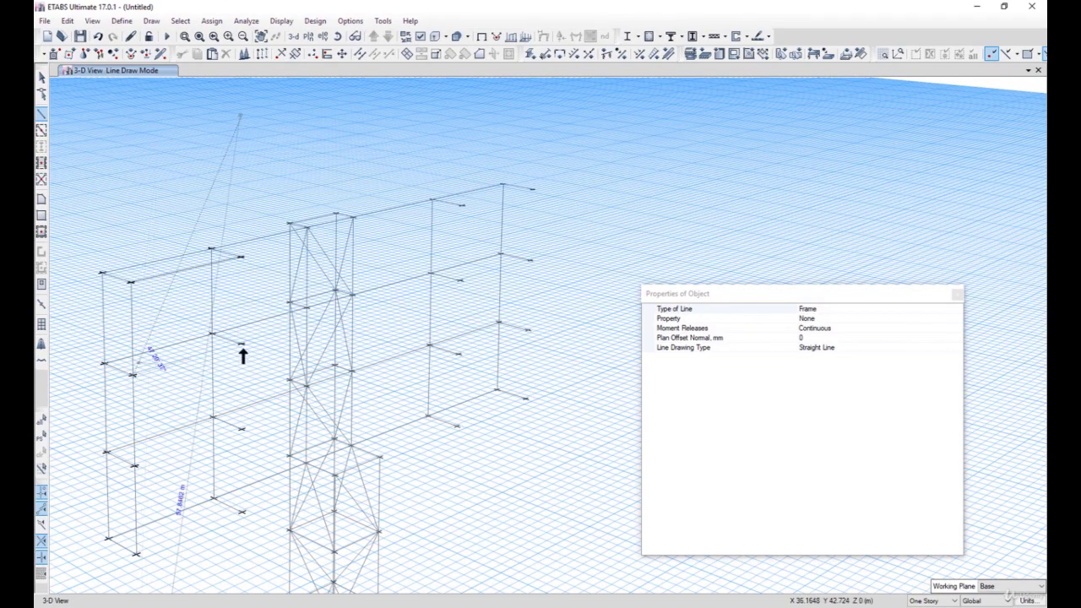
left_click(134, 466)
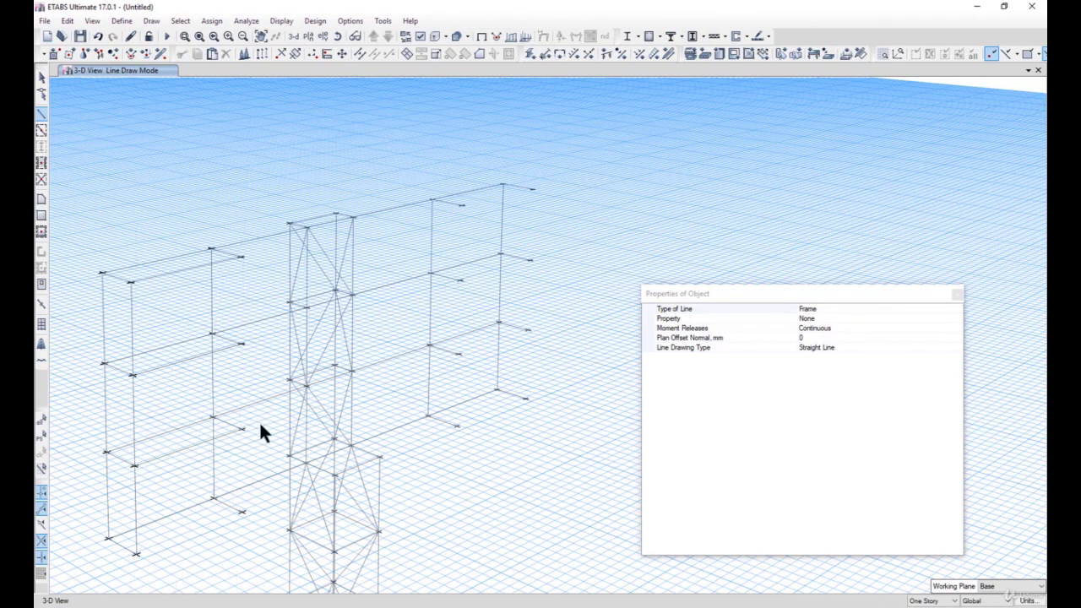
Step: Draw the bottom-level horizontal along the offset face from the outer negative-X joint past the tower to the outer positive-X joint
left_click(135, 555)
left_click(242, 513)
left_click(382, 458)
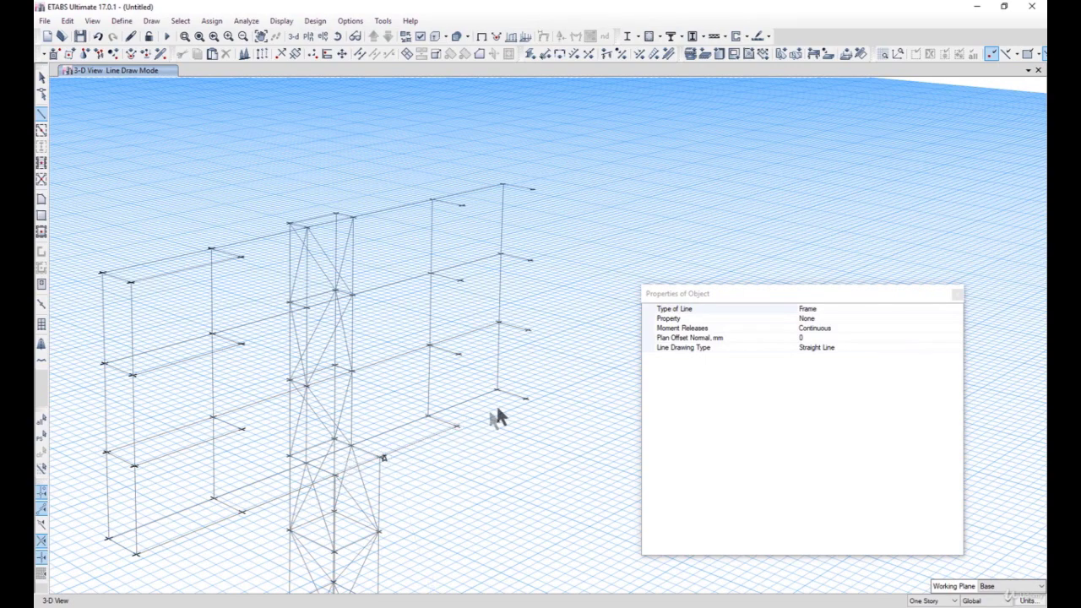
left_click(530, 395)
Step: Draw the offset-face horizontals at the upper three positive-X levels and the vertical frames through the inner offset joints on both sides
left_click(461, 280)
left_click(461, 204)
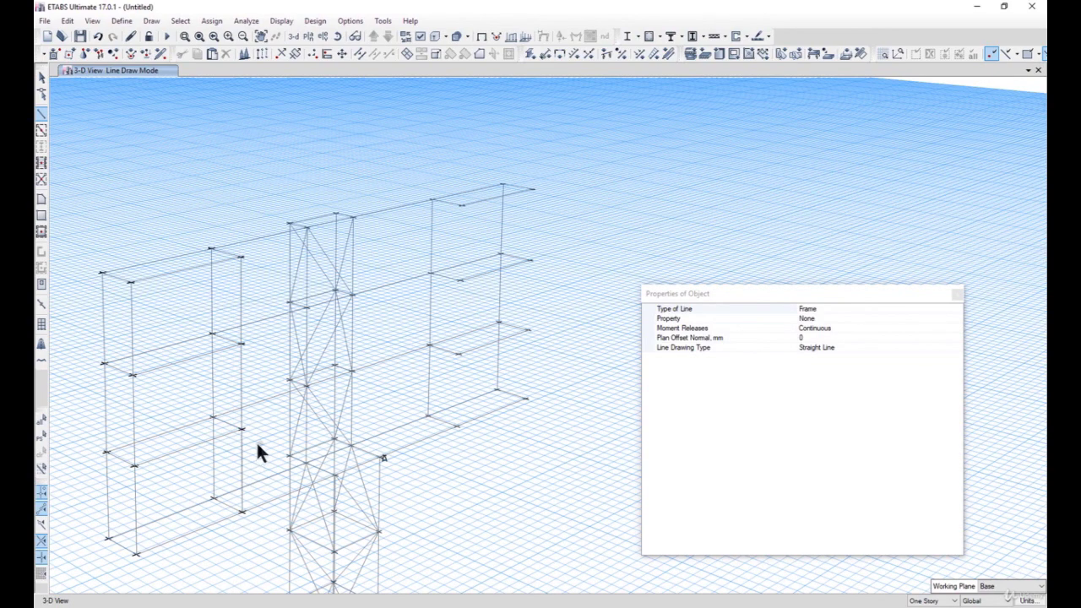
left_click(462, 207)
left_click(460, 282)
left_click(456, 426)
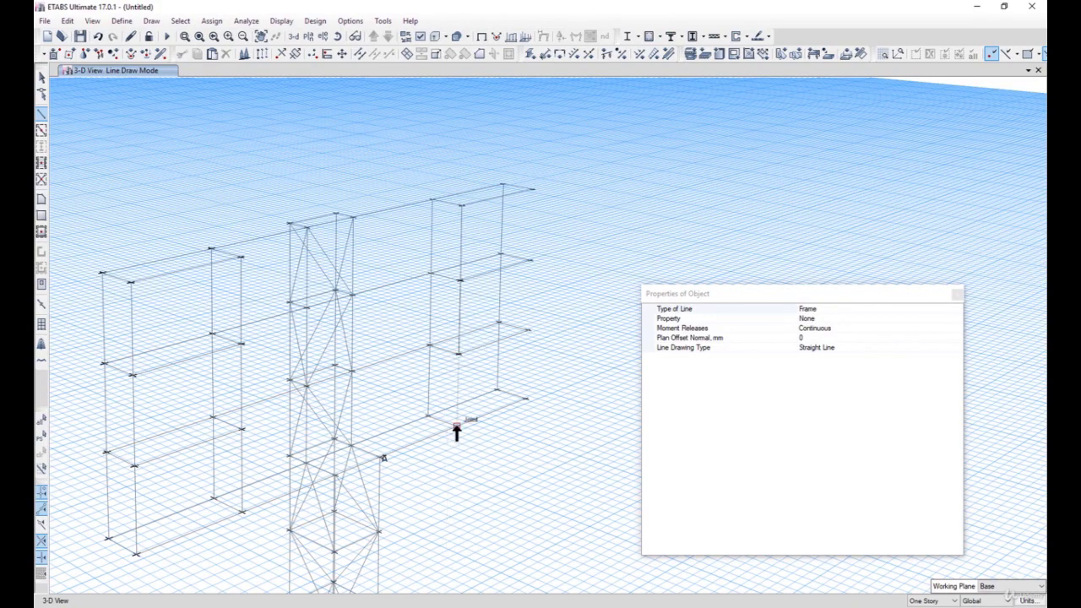
Step: Draw vertical frames down the offset face through the outer positive-X joints, from the top level to the bottom level
left_click(532, 190)
left_click(530, 260)
left_click(525, 399)
right_click(548, 372)
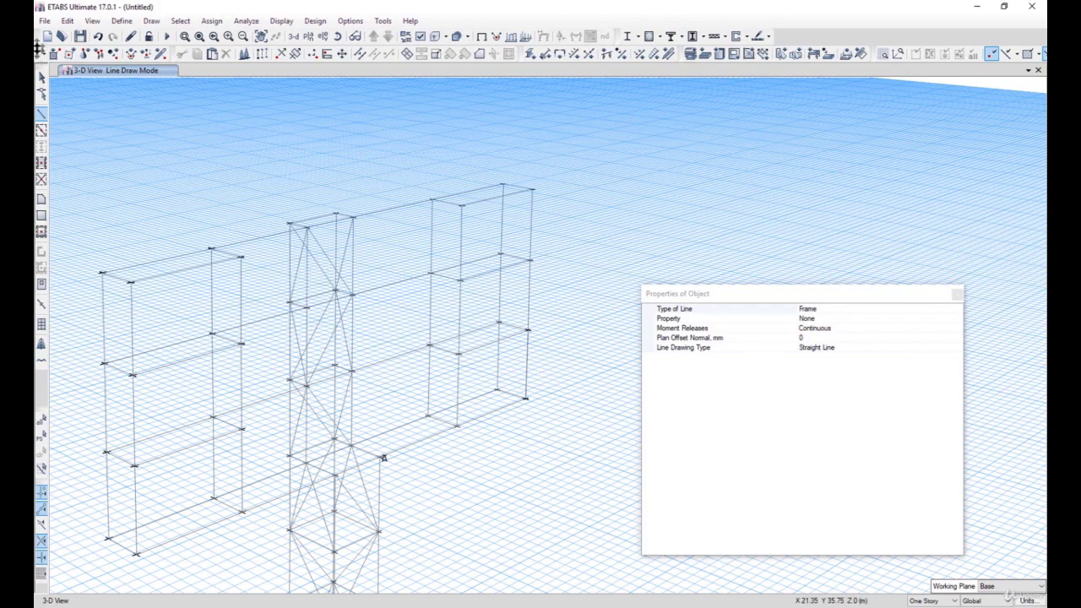
left_click(42, 77)
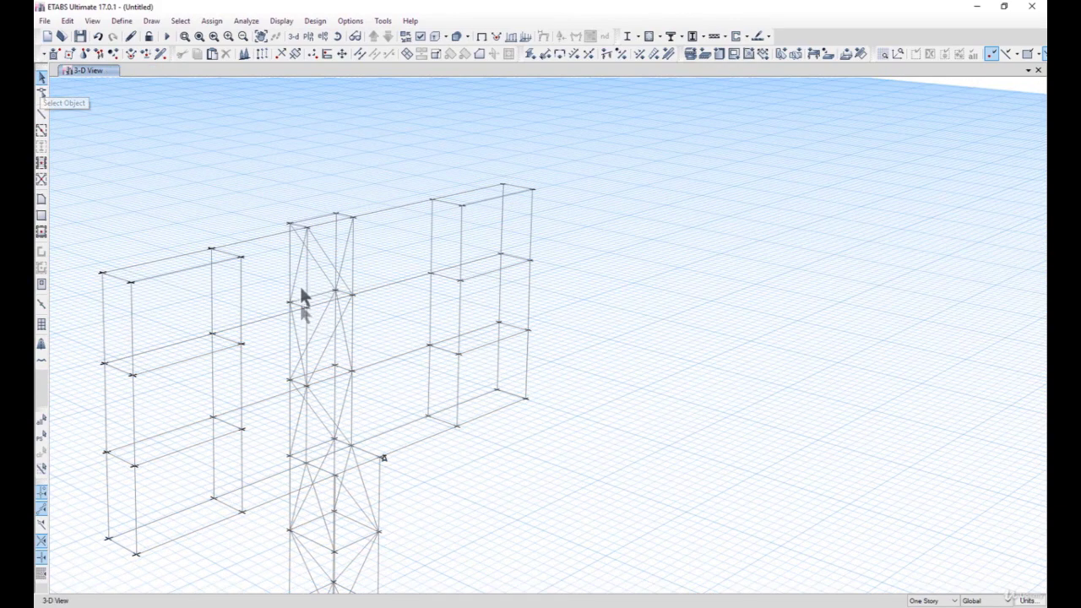
Step: Try placing a joint object with a 500 mm Y plan offset from the tower's joint one level below the top, and undo it
left_click(151, 20)
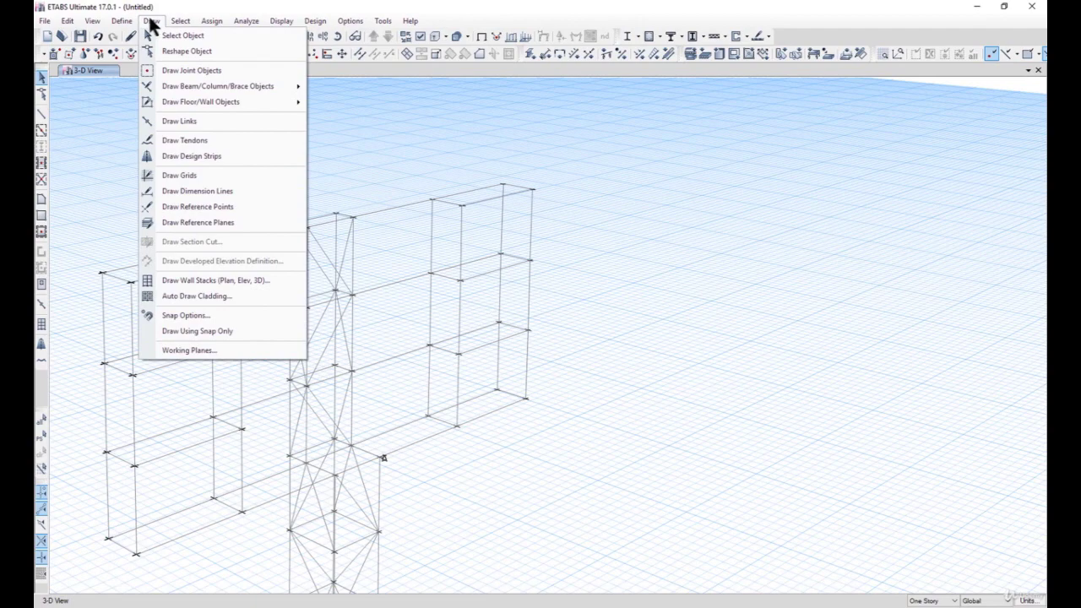
left_click(209, 72)
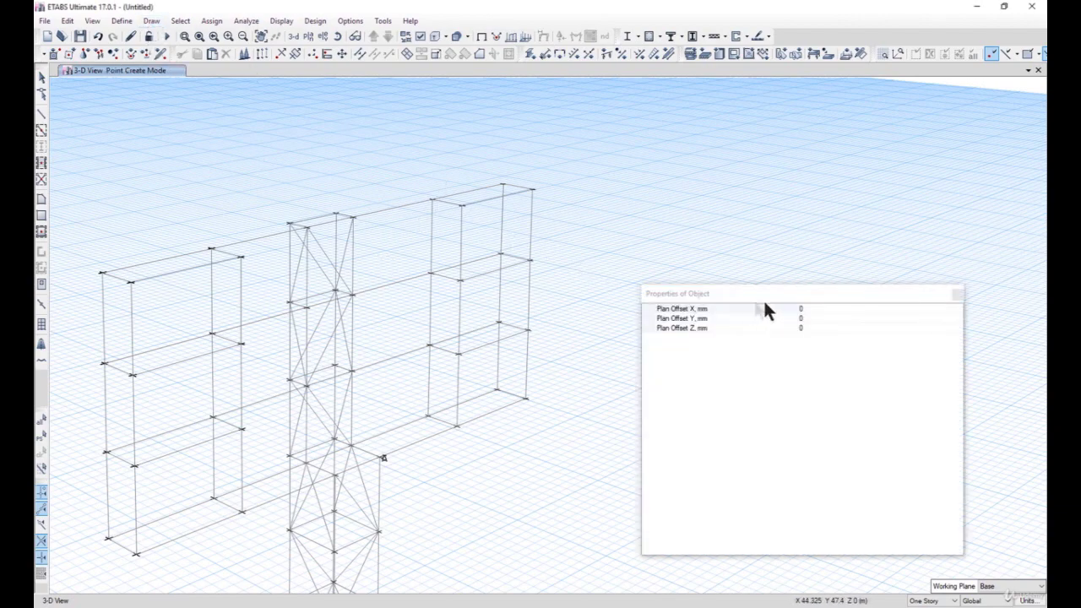
left_click(721, 318)
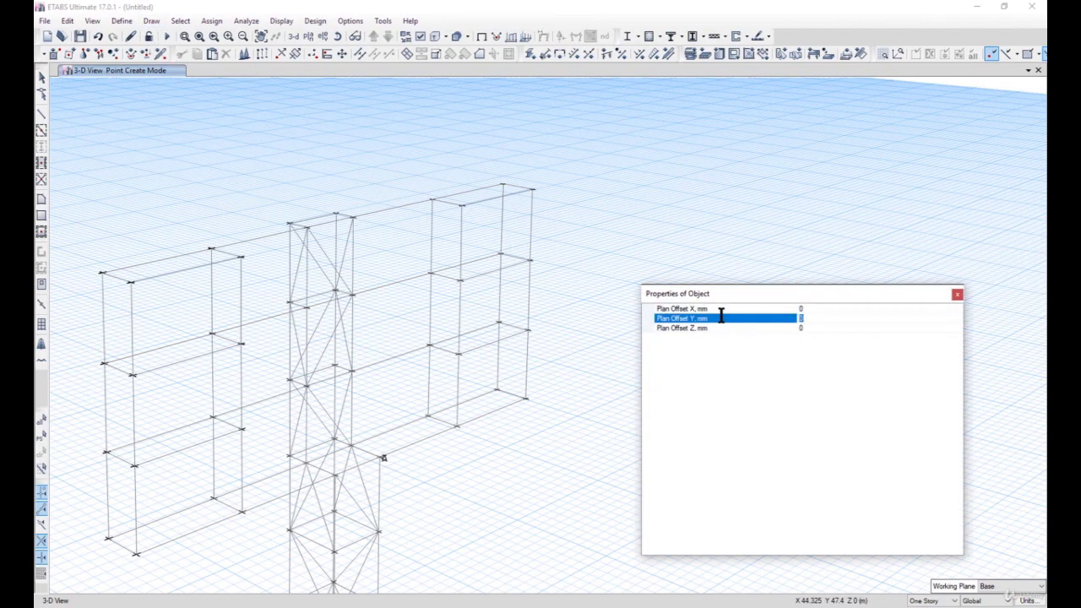
type("500")
left_click(306, 313)
left_click(307, 313)
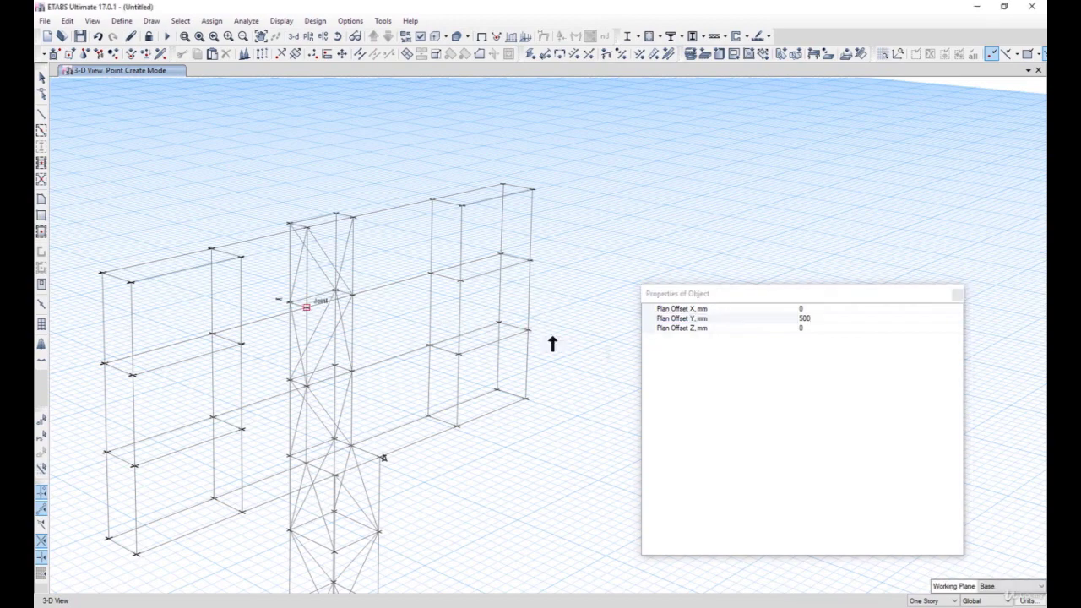
left_click(97, 37)
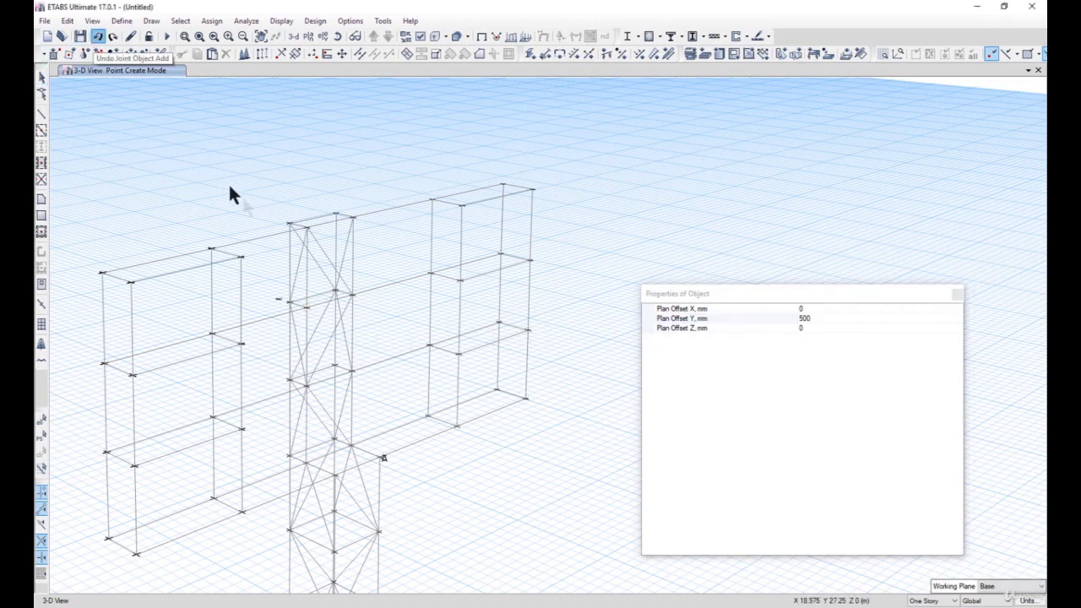
Step: Place joints with a Y plan offset of -500 mm from the tower's two near-side joints at both middle panel levels
scroll(234, 194, "down", 5)
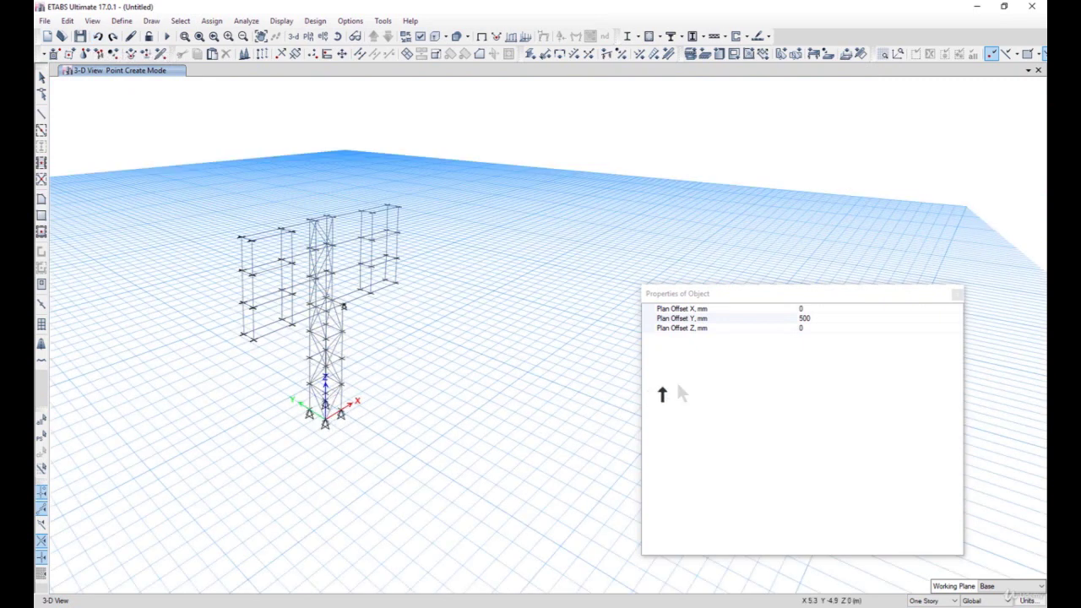
left_click(803, 319)
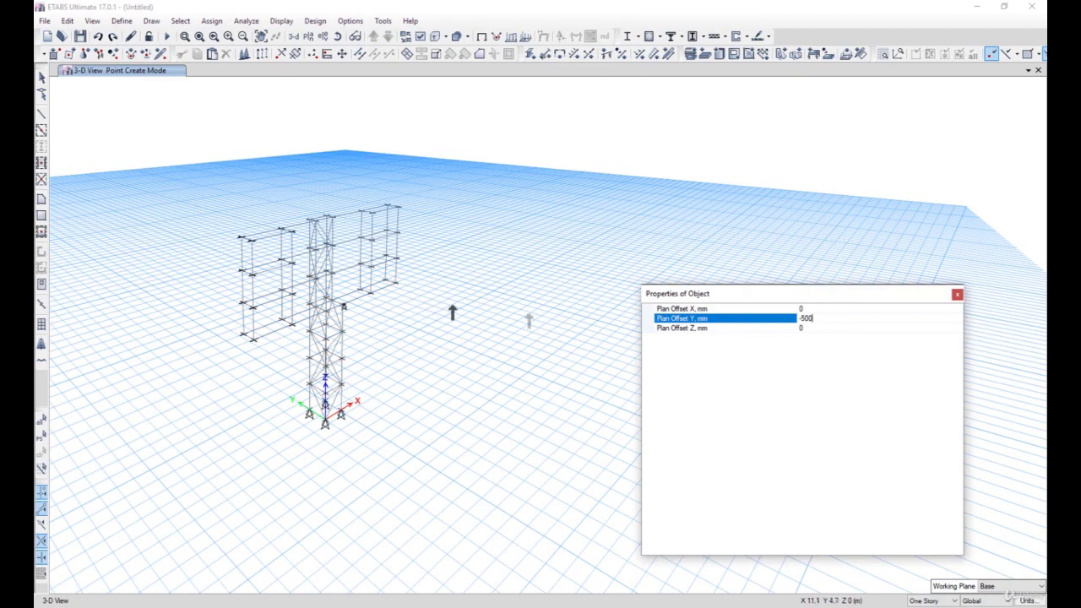
scroll(314, 258, "up", 5)
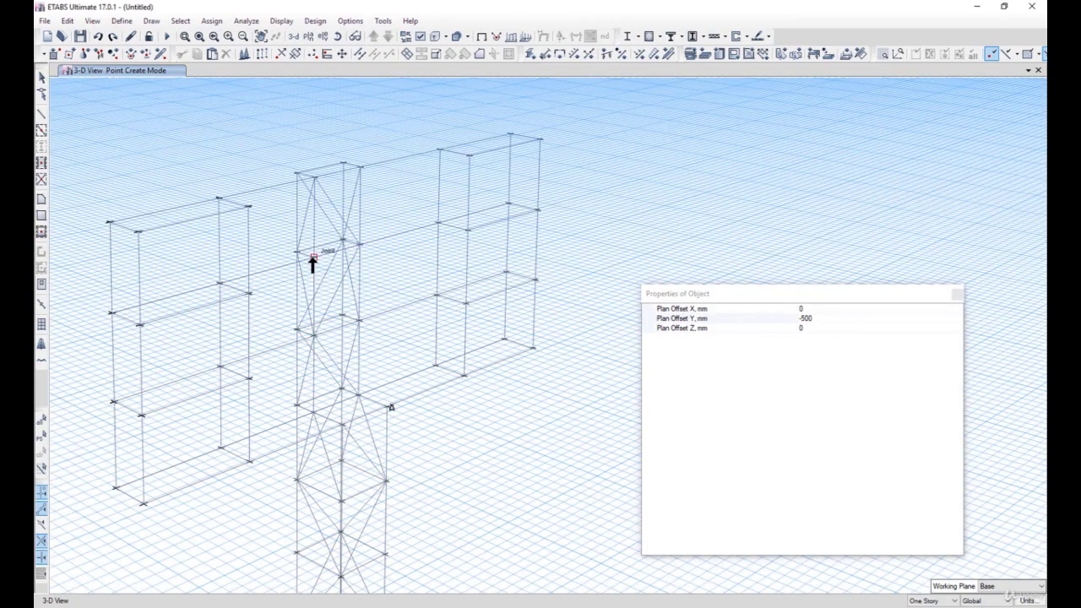
left_click(314, 257)
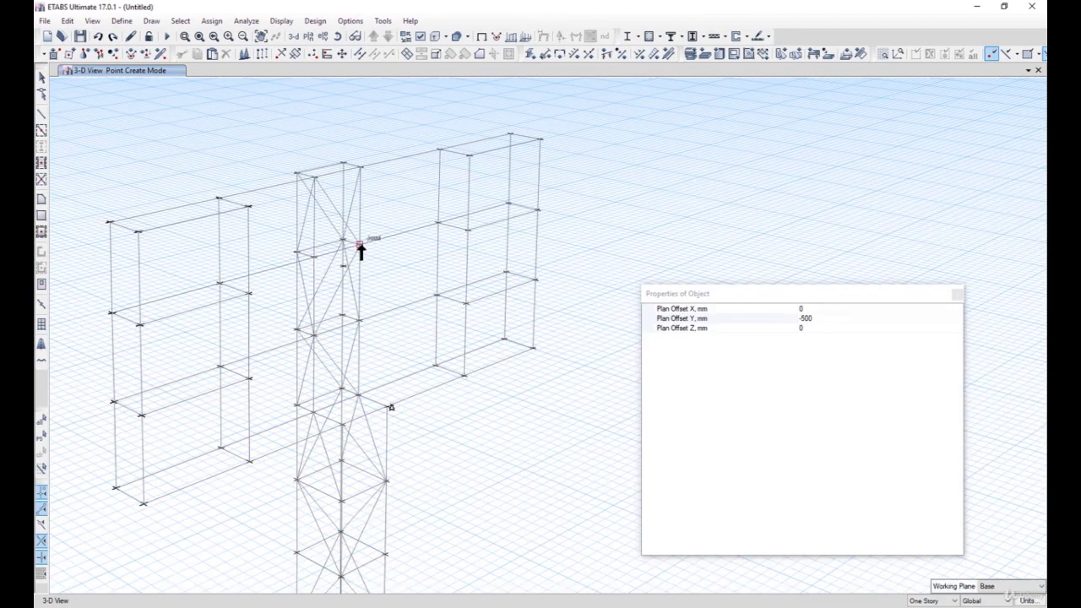
left_click(313, 338)
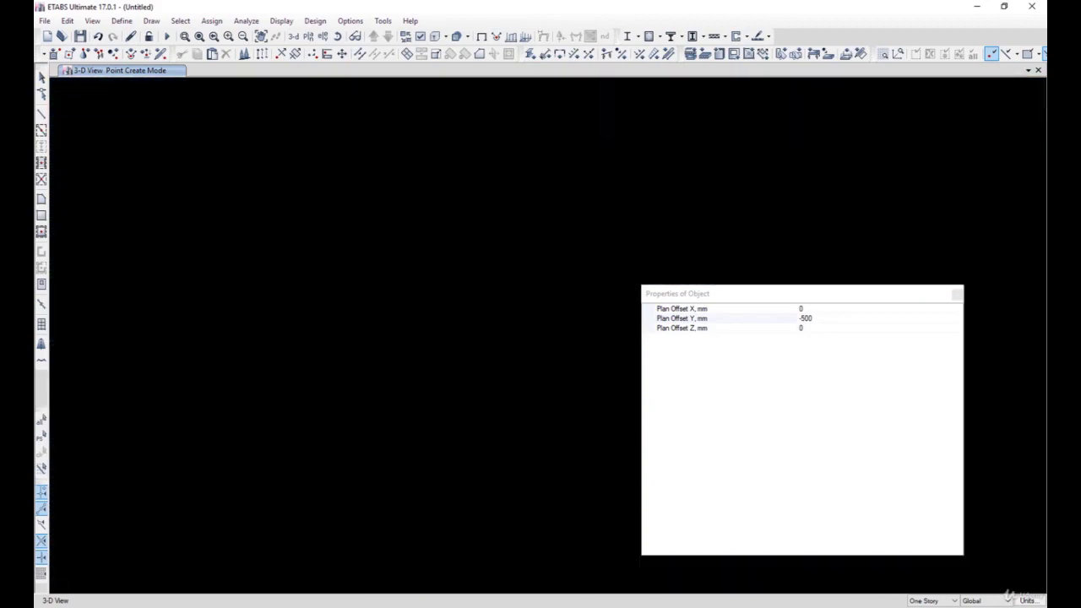
left_click(958, 295)
left_click(40, 77)
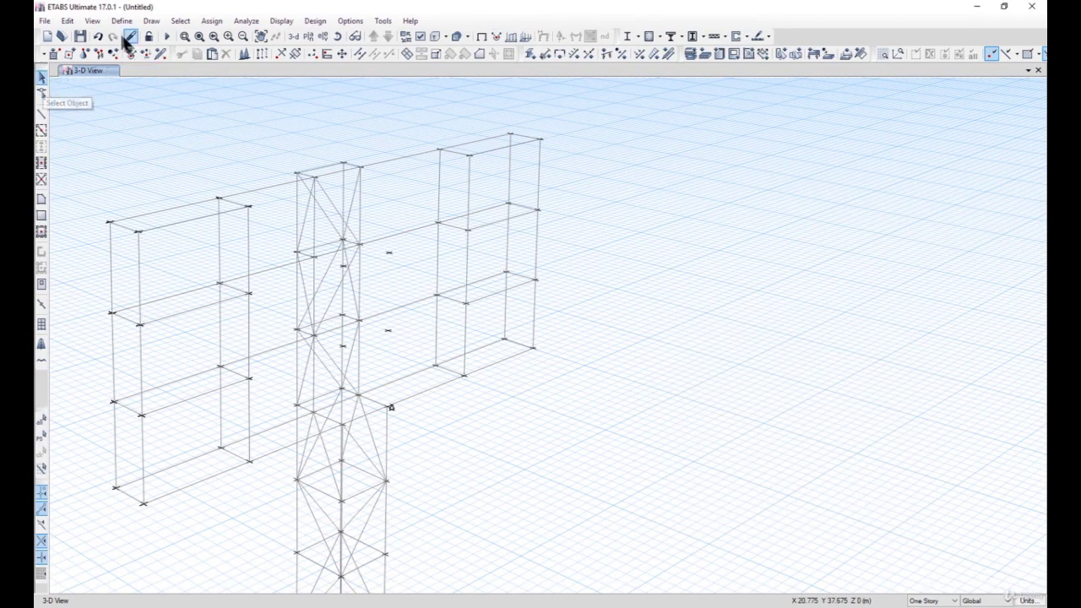
Step: Draw the offset-face horizontal frames at the two middle levels, running from the inner negative-X joints through the new joints to the inner positive-X joints
left_click(149, 21)
mouse_move(219, 87)
left_click(379, 87)
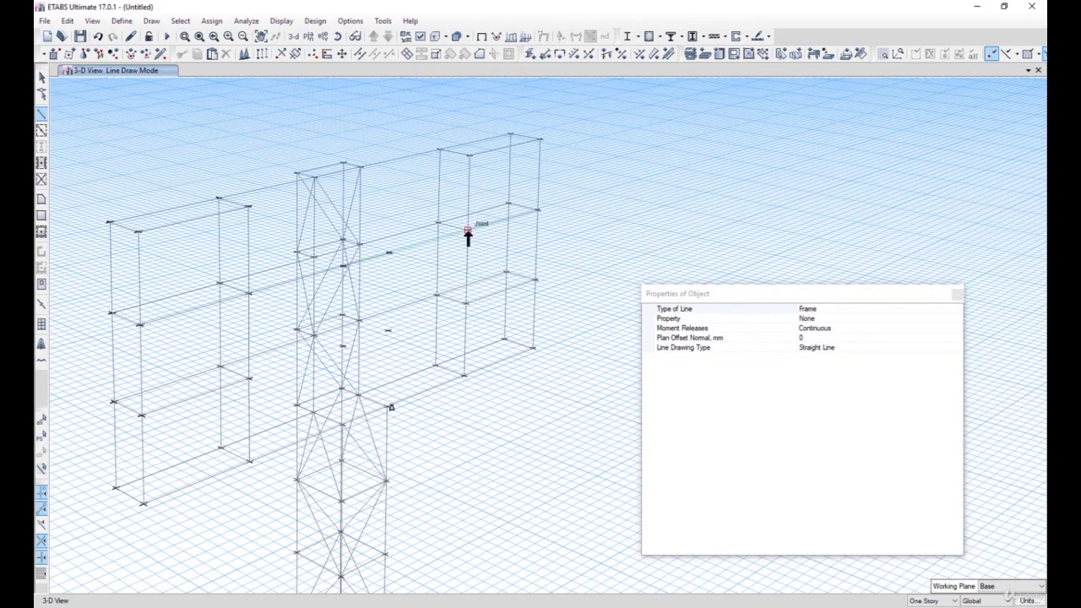
left_click(249, 378)
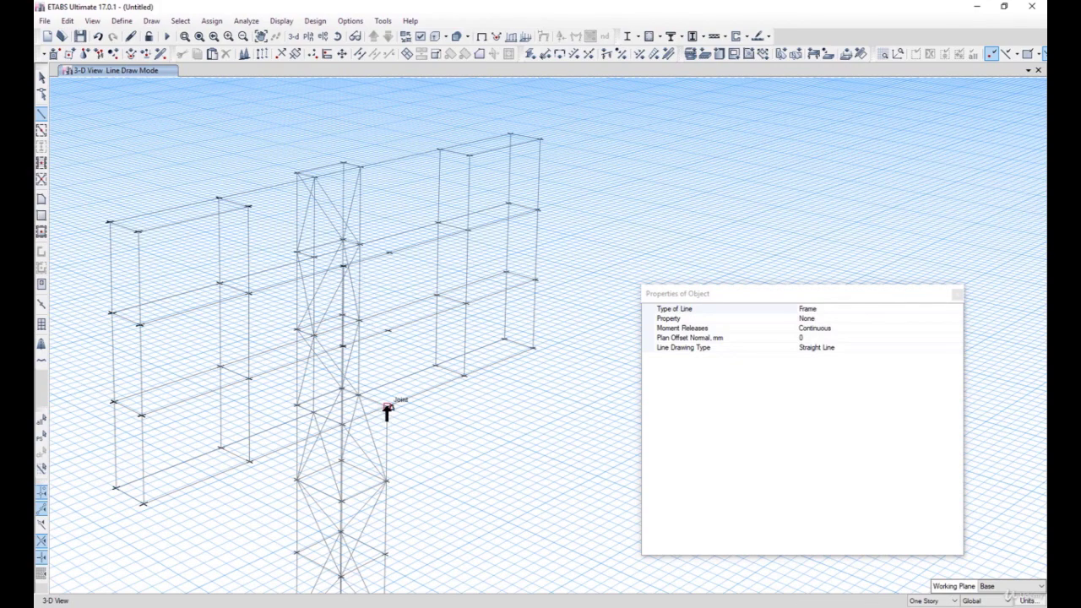
Step: Delete the misaligned bottom-level horizontal segment between the tower corner and the inner positive-X offset joint
scroll(395, 421, "up", 4)
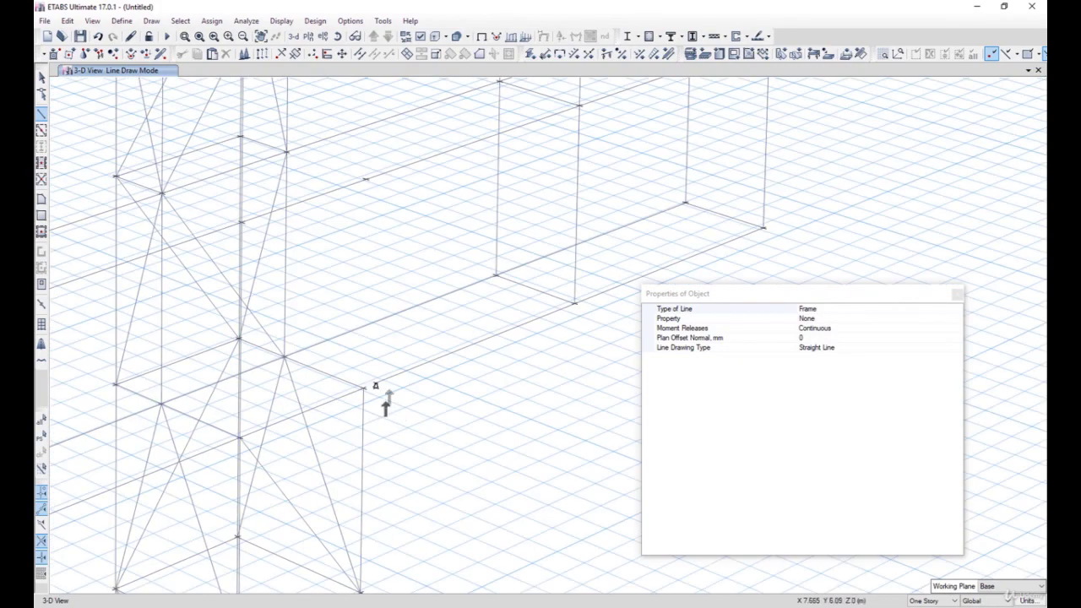
left_click(40, 79)
left_click_drag(497, 374, 425, 326)
key("Delete")
Step: Draw a straight frame at the bottom level from the tower's corner joint to the inner positive-X offset joint
left_click(151, 20)
mouse_move(249, 86)
left_click(355, 87)
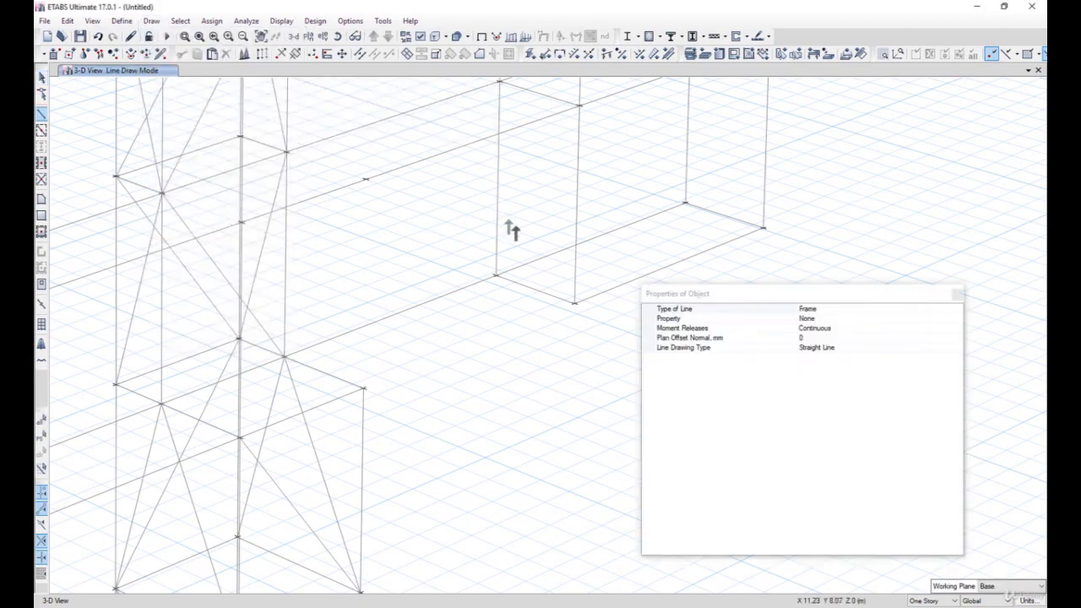
left_click(363, 388)
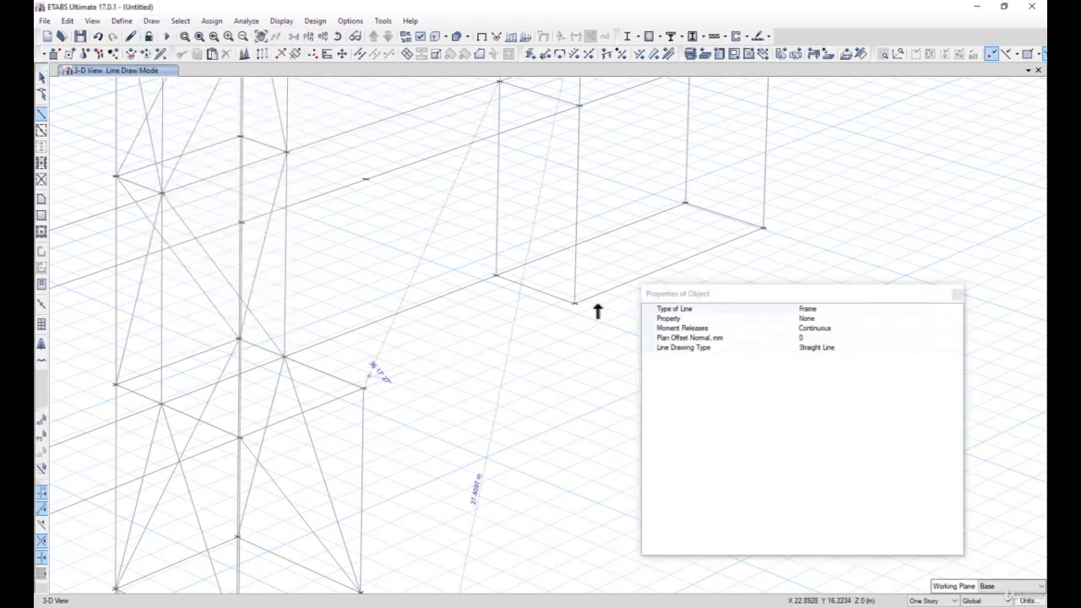
left_click(575, 304)
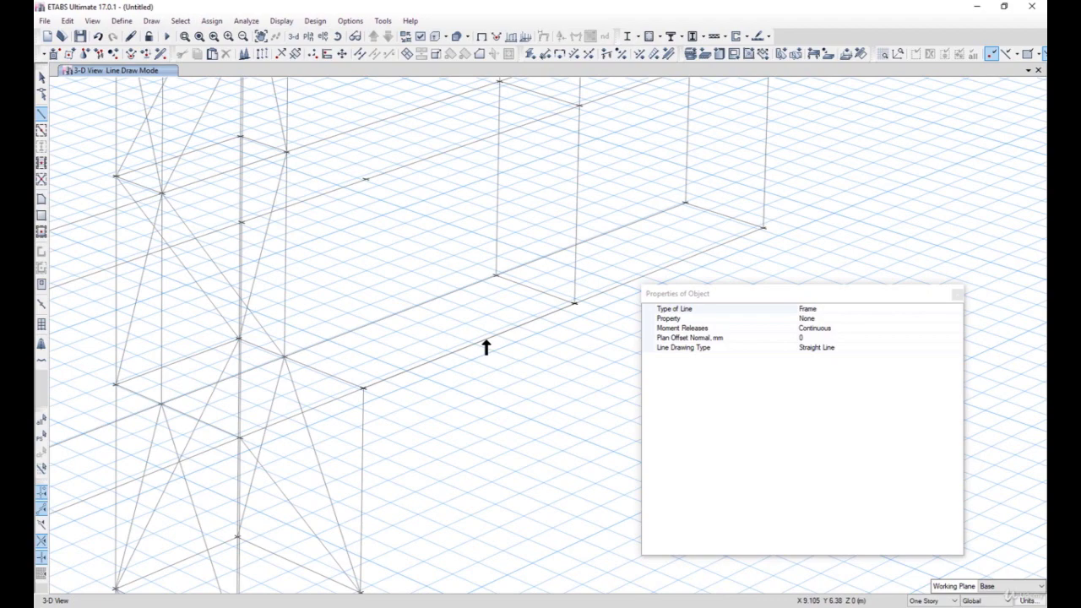
Step: Draw vertical frames from the tower's bottom-level offset-face joints up through the offset joints at the two middle levels
scroll(485, 346, "down", 3)
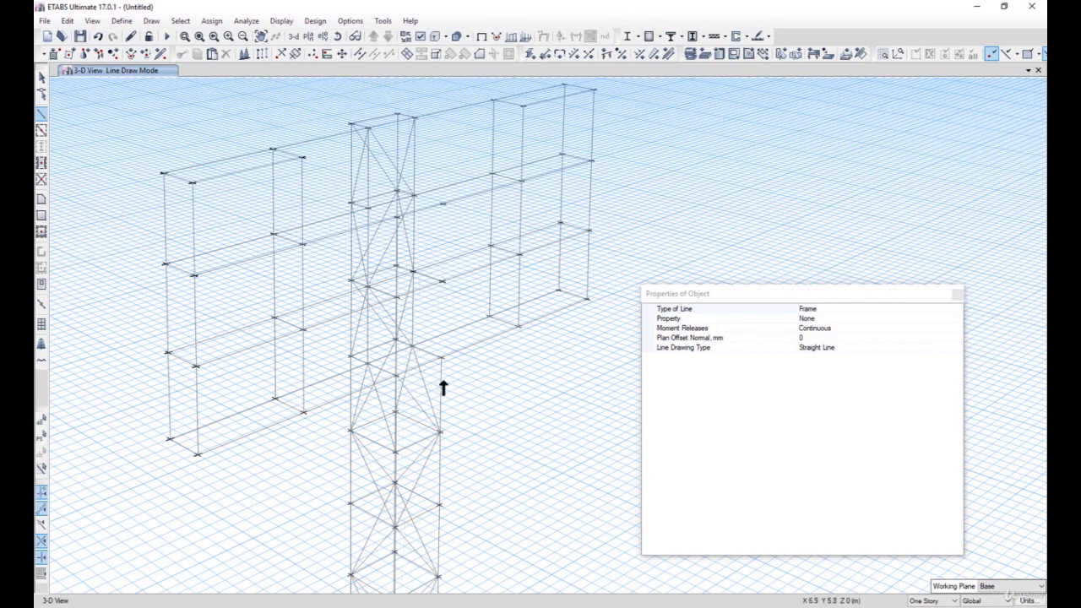
middle_click_drag(448, 388, 487, 385, "shift")
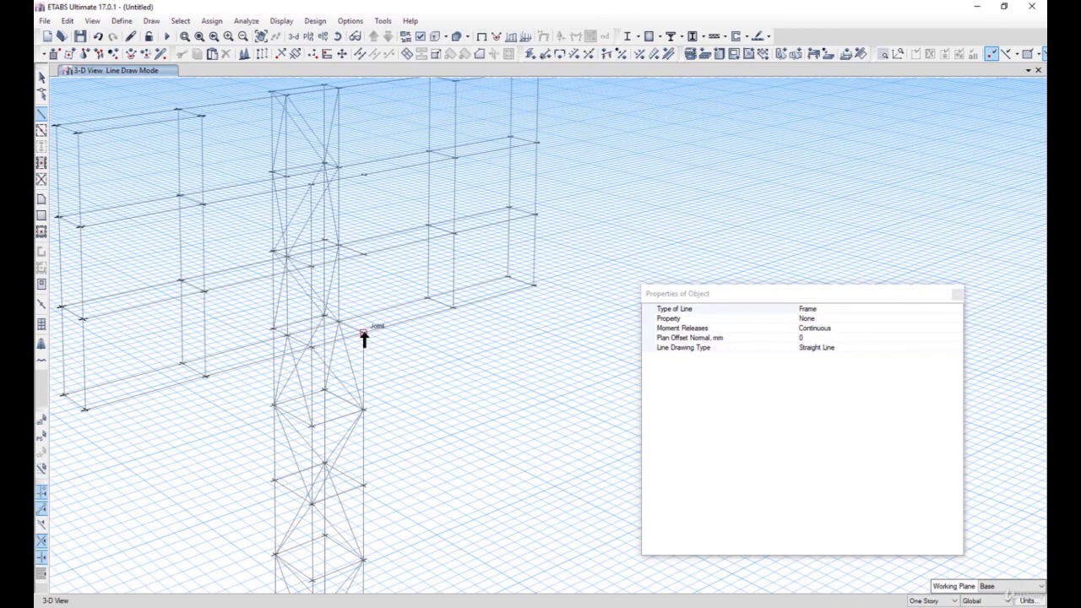
left_click(364, 335)
left_click(364, 174)
Step: Draw short cross frames connecting the tower joints to their offset joints at the two middle levels
middle_click_drag(392, 205, 400, 264)
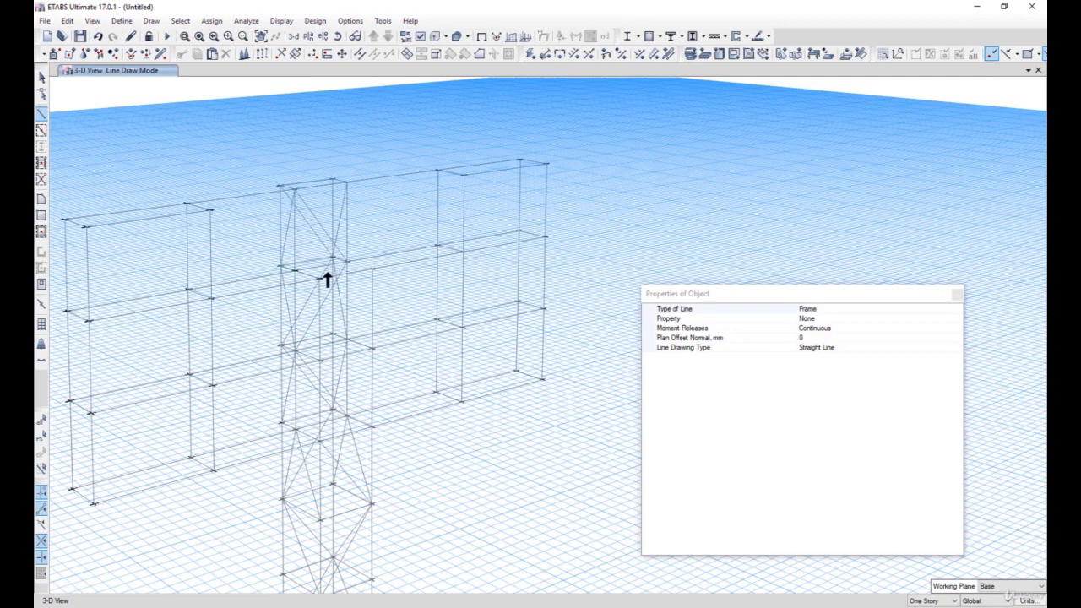
scroll(357, 268, "up", 3)
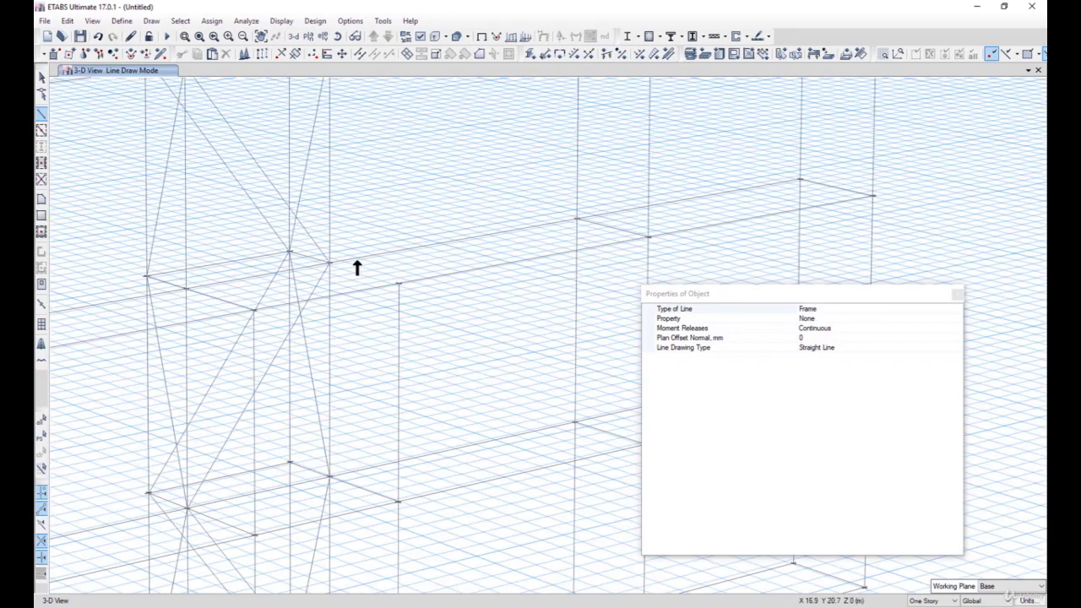
left_click(329, 262)
scroll(401, 321, "down", 5)
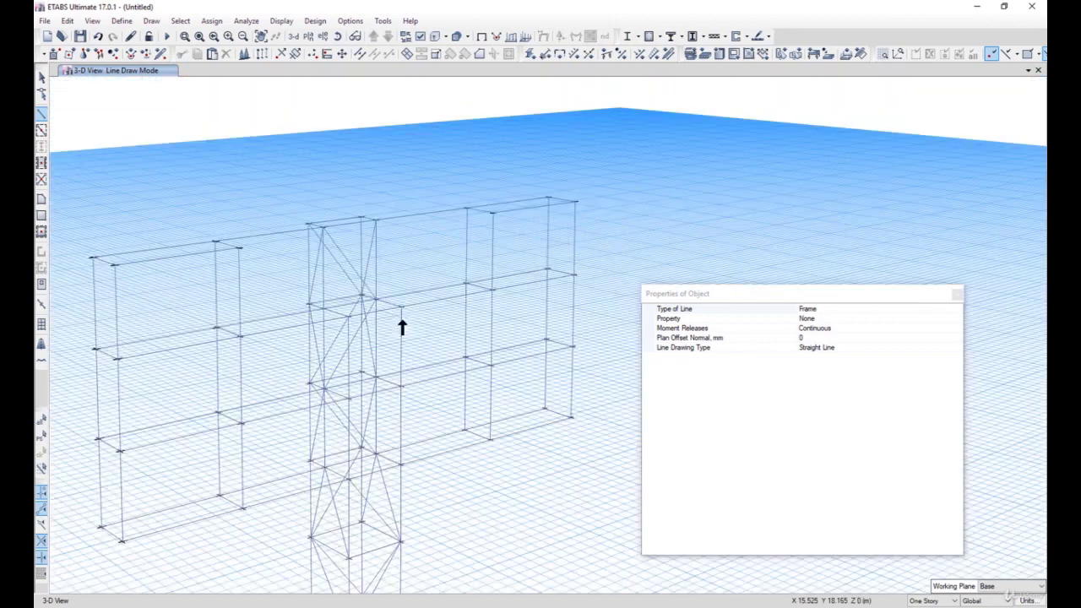
left_click(41, 77)
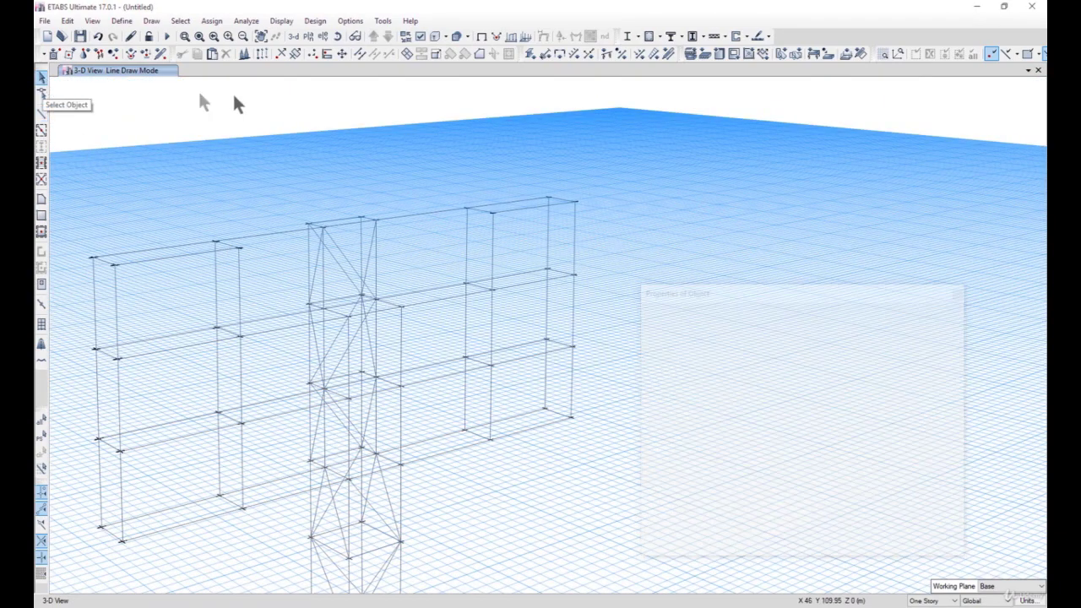
Step: Place two joints with a Y plan offset of -500 mm from the tower's near-side top-level joints
left_click(152, 20)
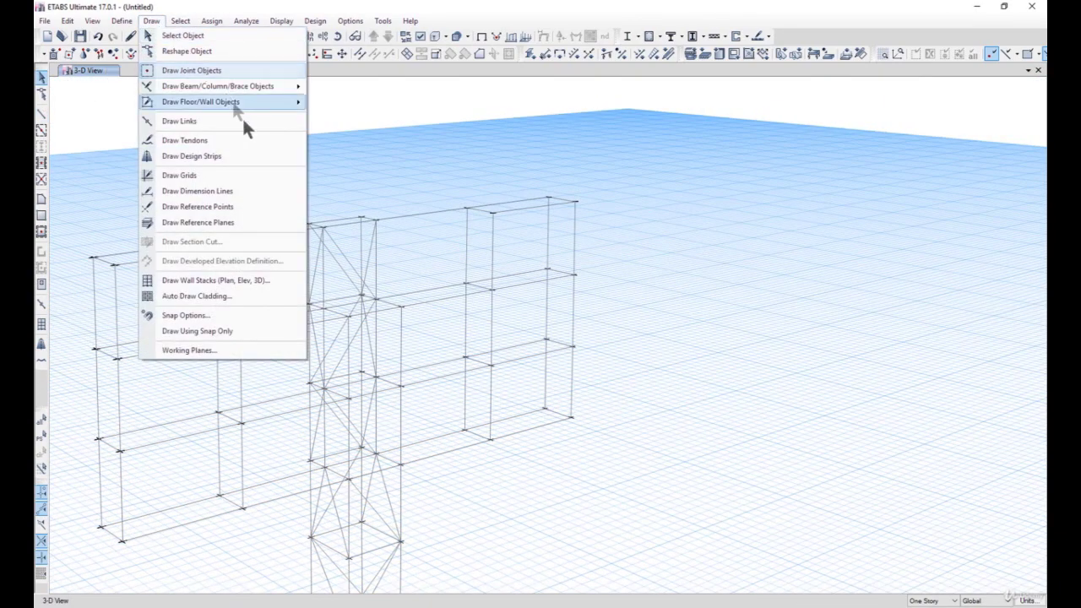
left_click(243, 71)
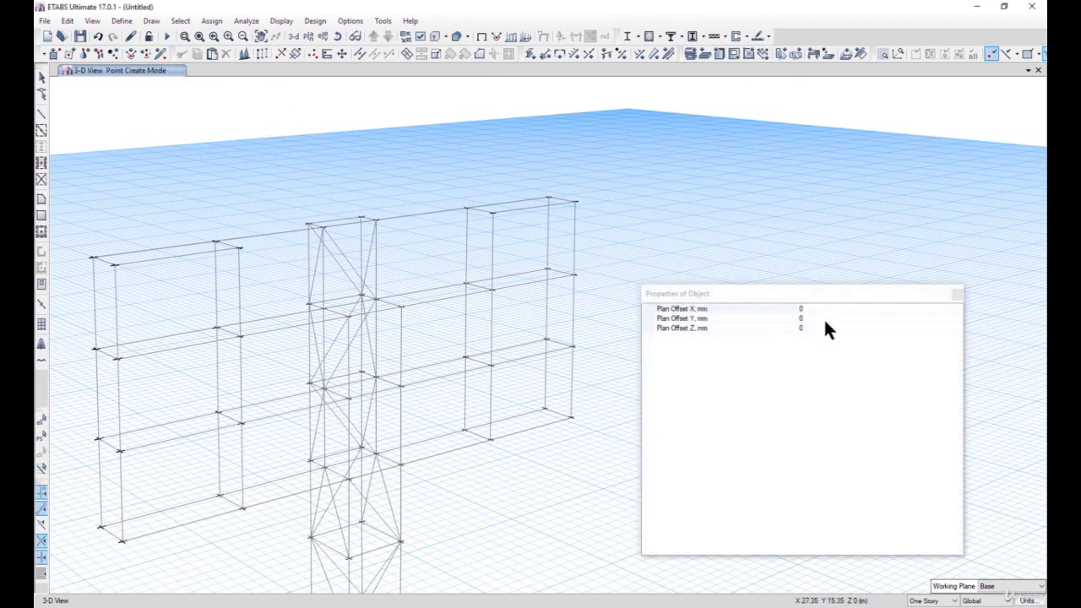
left_click(824, 319)
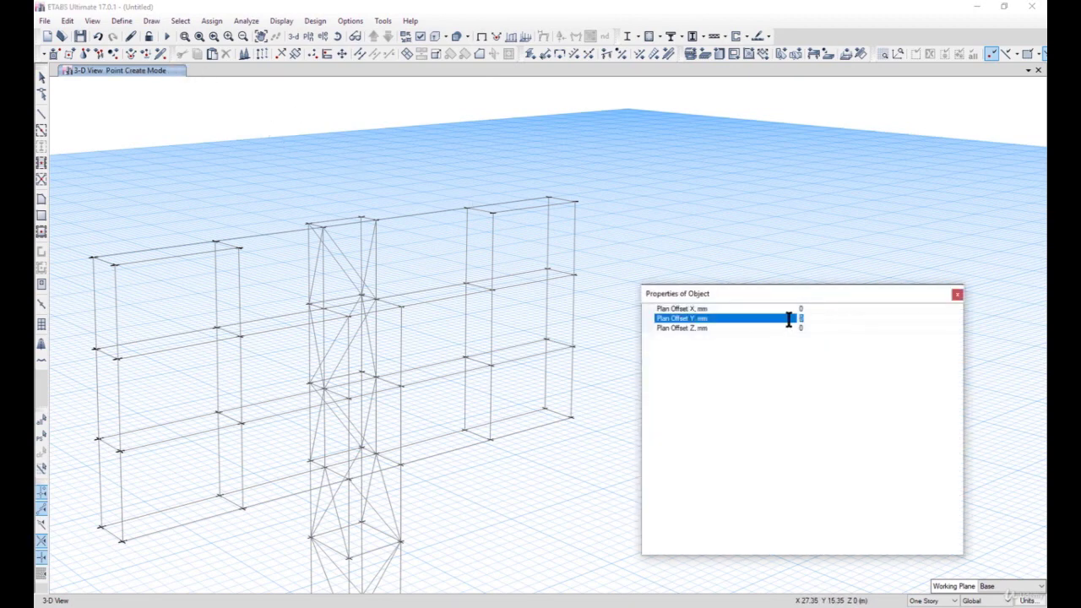
left_click(321, 228)
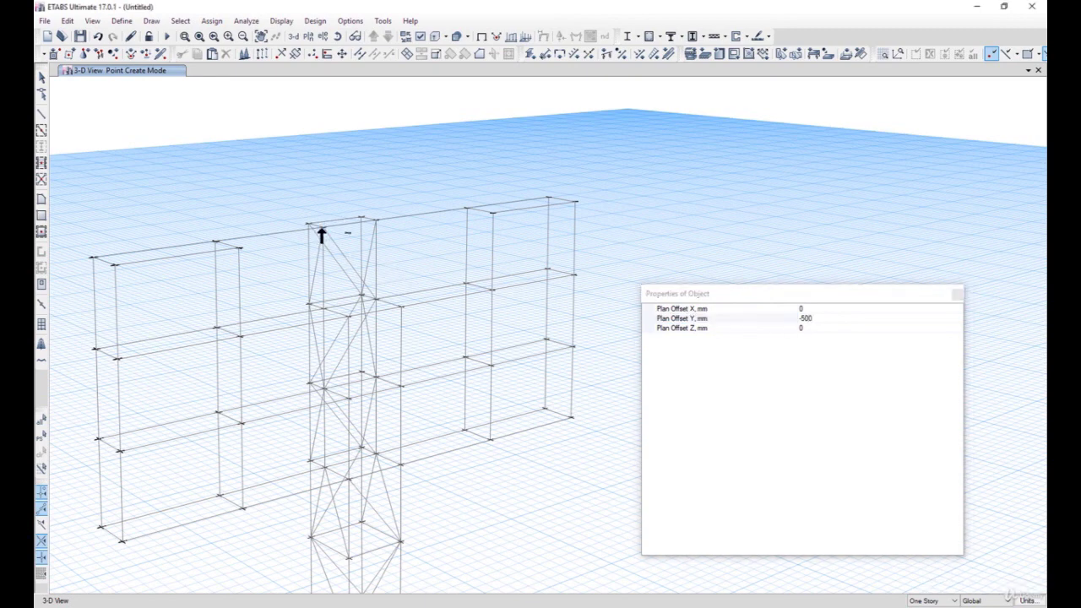
left_click(375, 222)
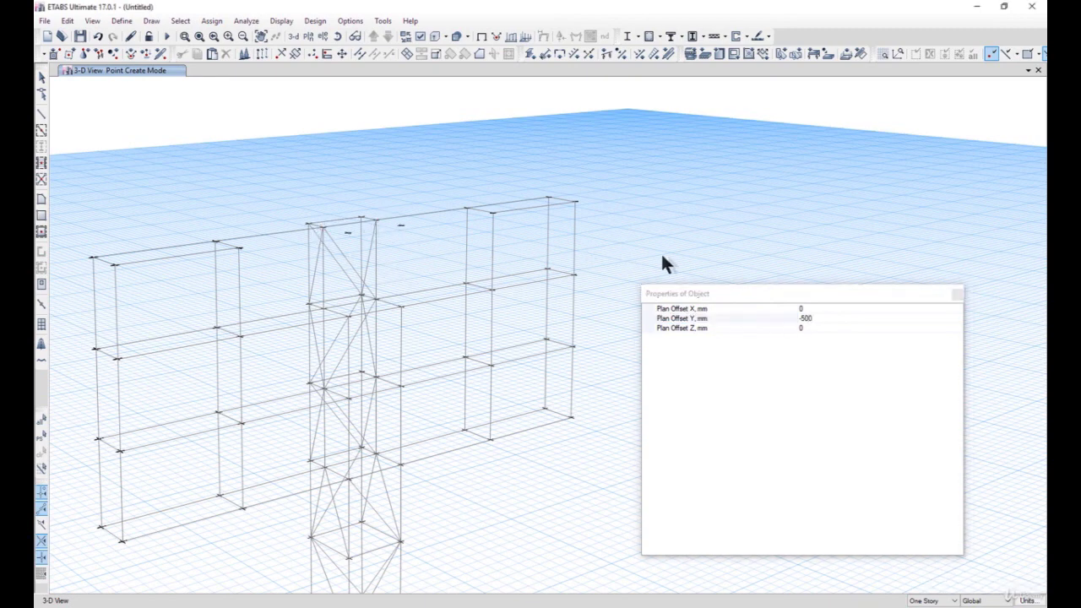
left_click(957, 294)
left_click(42, 77)
Step: Draw the top-level horizontal along the offset face through the two new joints and the cross frames back to the tower
left_click(151, 20)
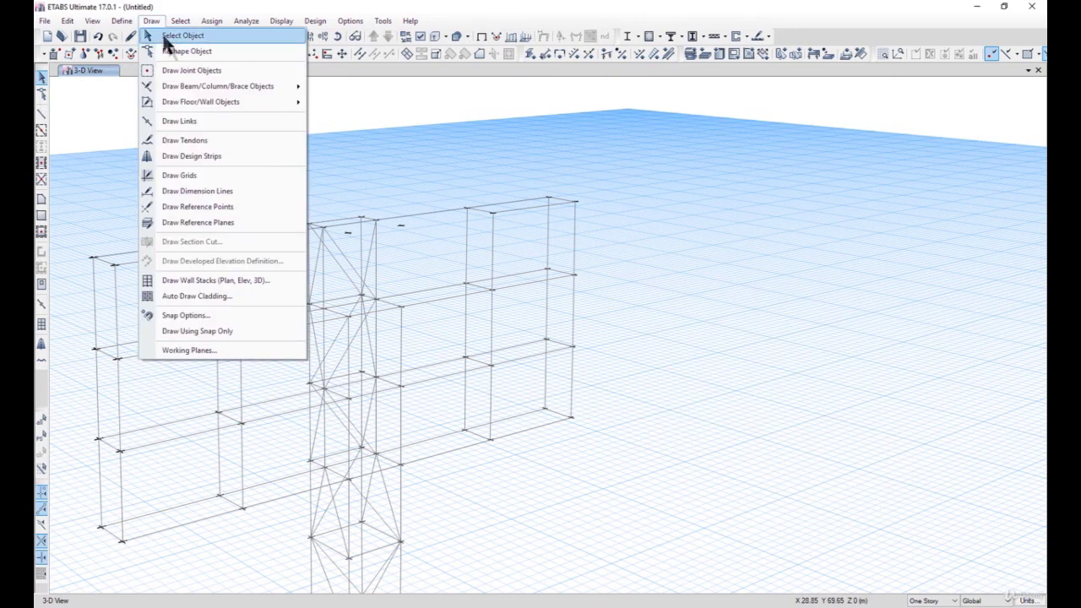
mouse_move(226, 76)
left_click(341, 88)
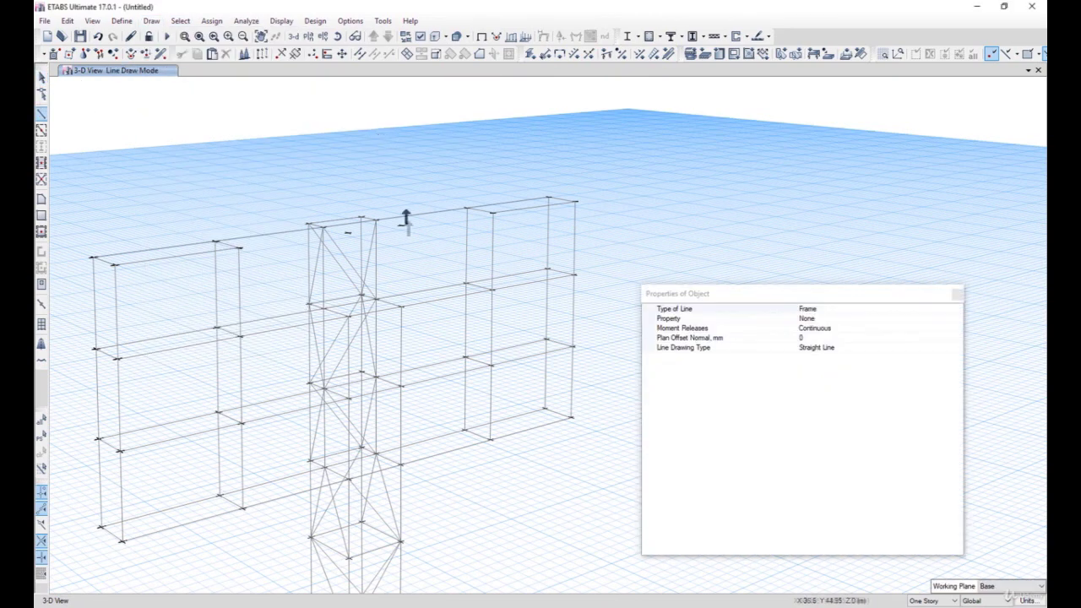
left_click(347, 233)
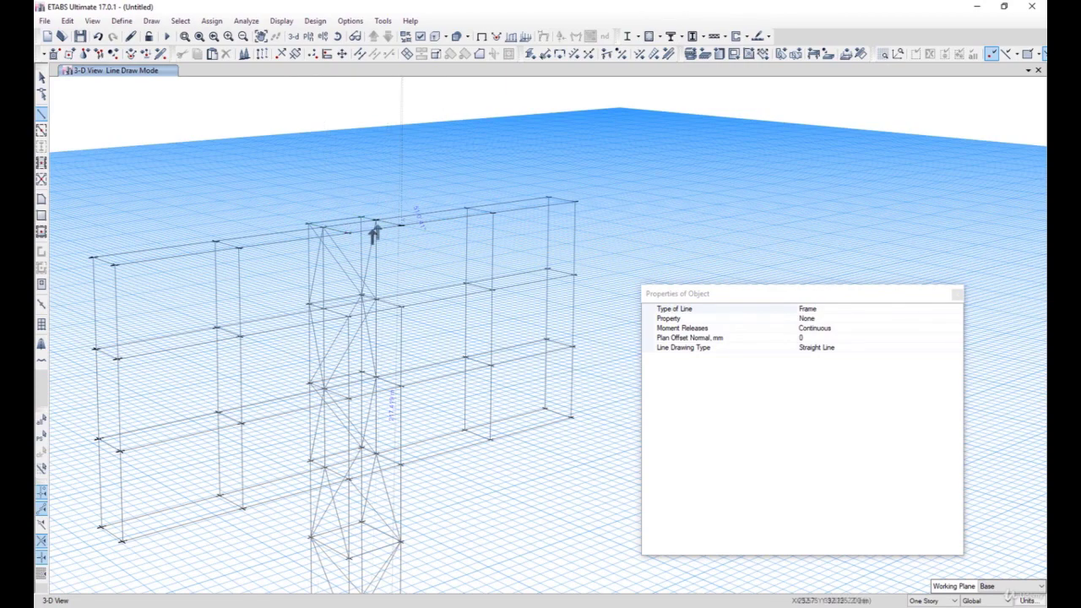
Step: Draw vertical frames from the two top-level offset joints at the tower down to the offset joints one level below
left_click(349, 315)
left_click(401, 225)
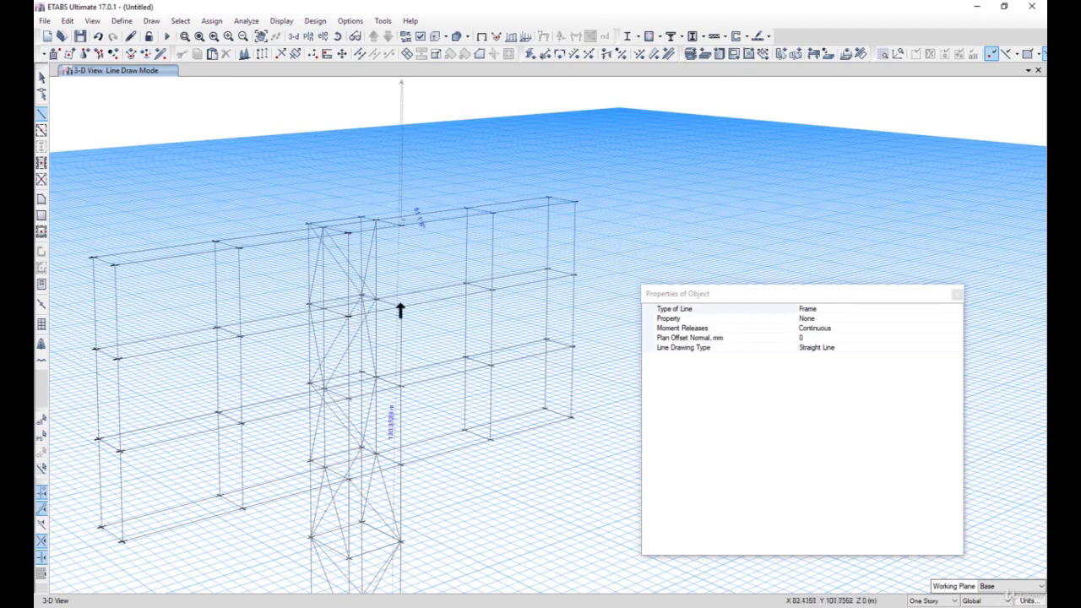
scroll(413, 311, "down", 5)
scroll(380, 374, "up", 5)
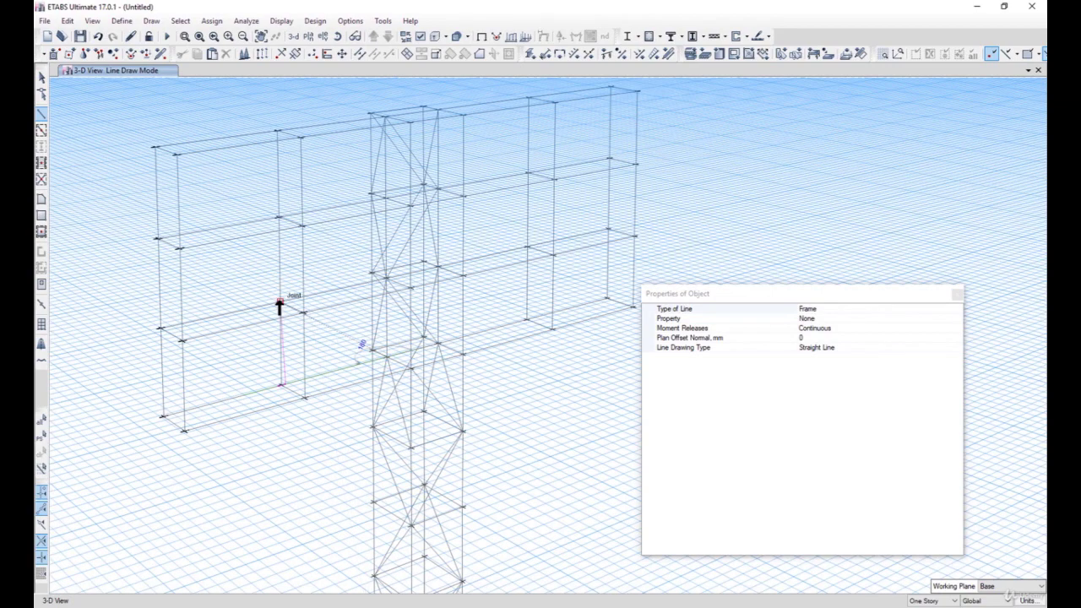
Step: Draw zigzag diagonal brace frames, one level high each, on both faces of the sign panel's wing on the negative-X side of the tower
left_click(209, 404)
left_click(184, 432)
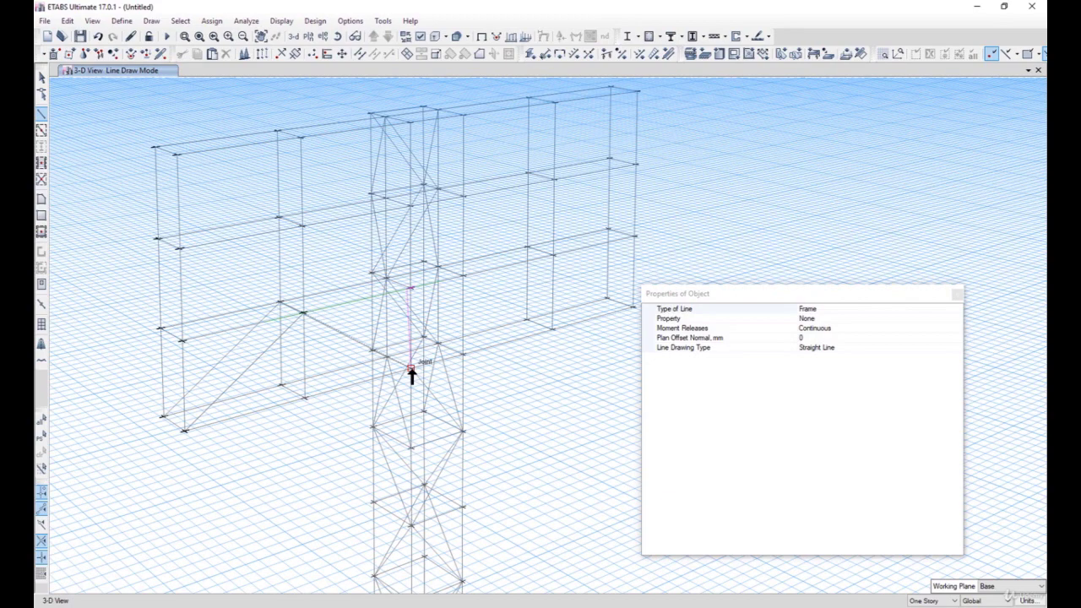
left_click(280, 302)
left_click(158, 239)
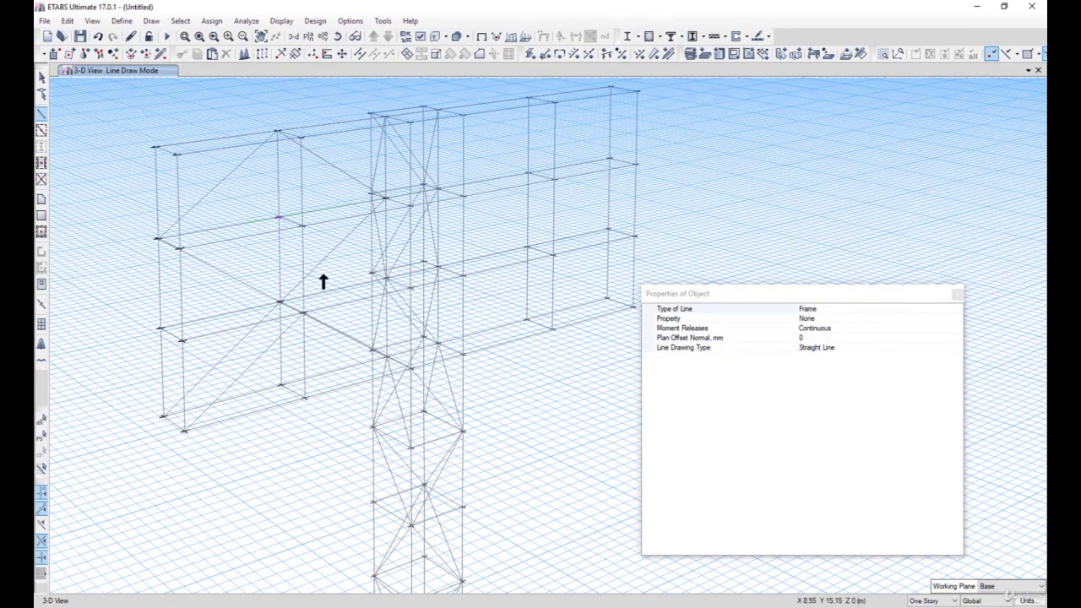
left_click(385, 278)
middle_click_drag(383, 281, 429, 316, "shift")
left_click(219, 321)
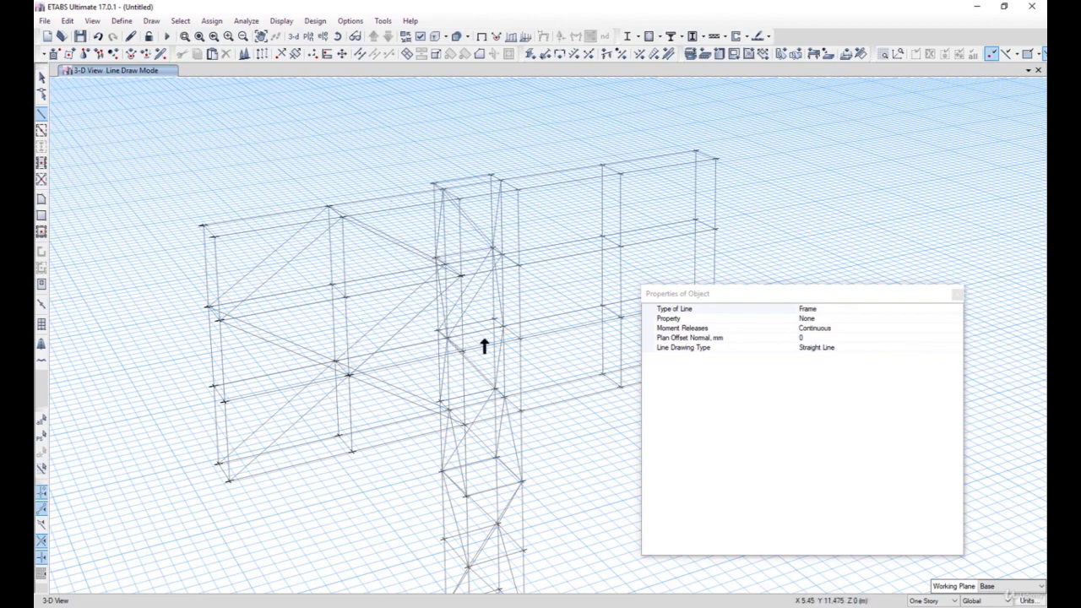
Step: Draw matching zigzag diagonal brace frames on both faces of the panel wing on the positive-X side of the tower, and end line drawing
middle_click_drag(459, 360, 320, 438)
left_click(294, 429)
left_click(395, 406)
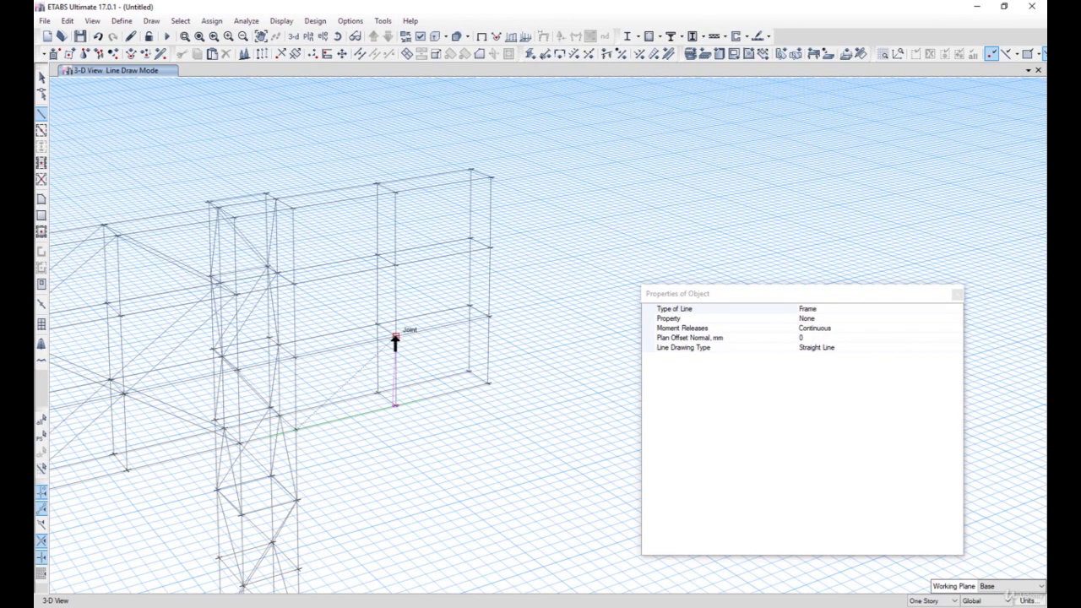
left_click(396, 336)
left_click(294, 283)
left_click(490, 178)
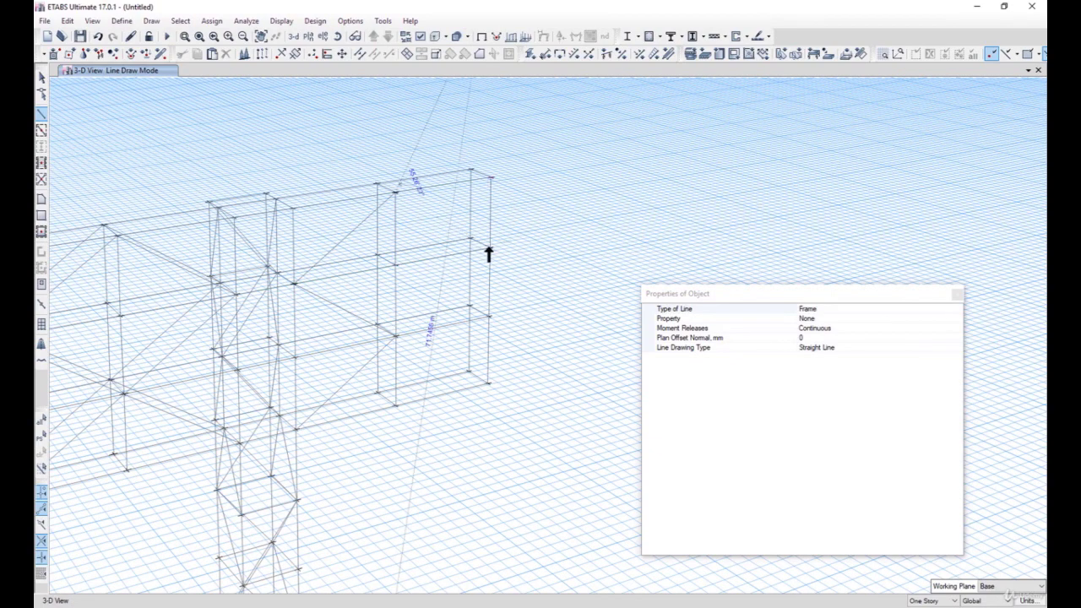
left_click(396, 336)
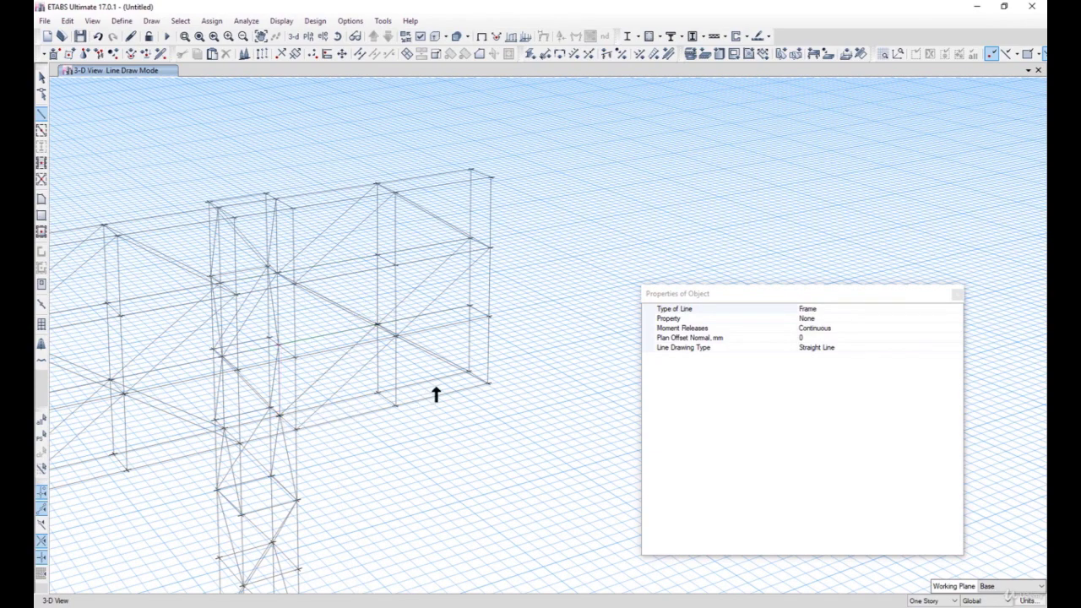
scroll(456, 362, "down", 5)
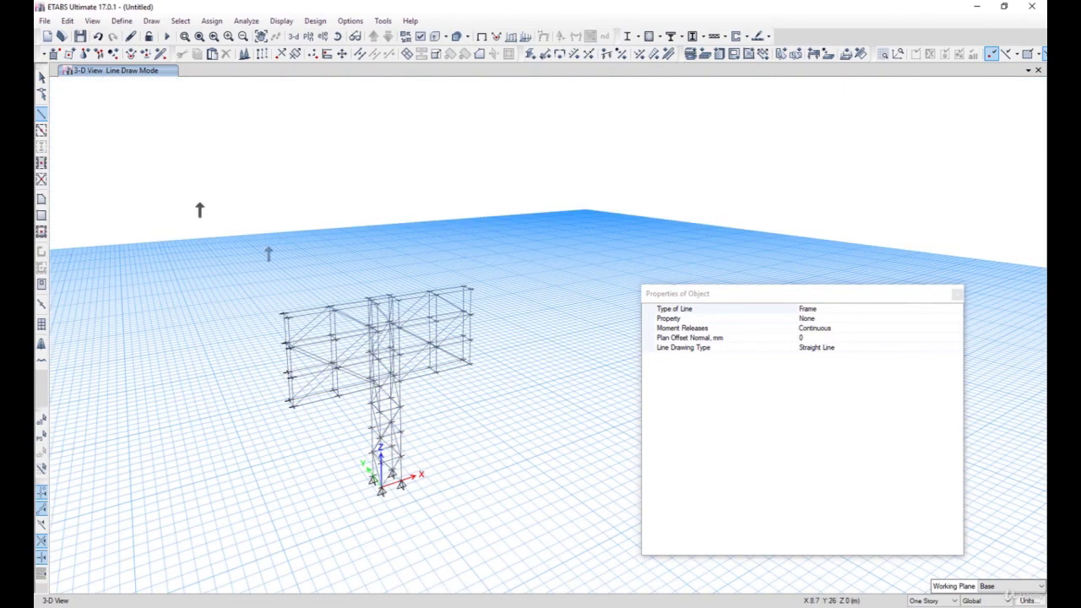
left_click(41, 77)
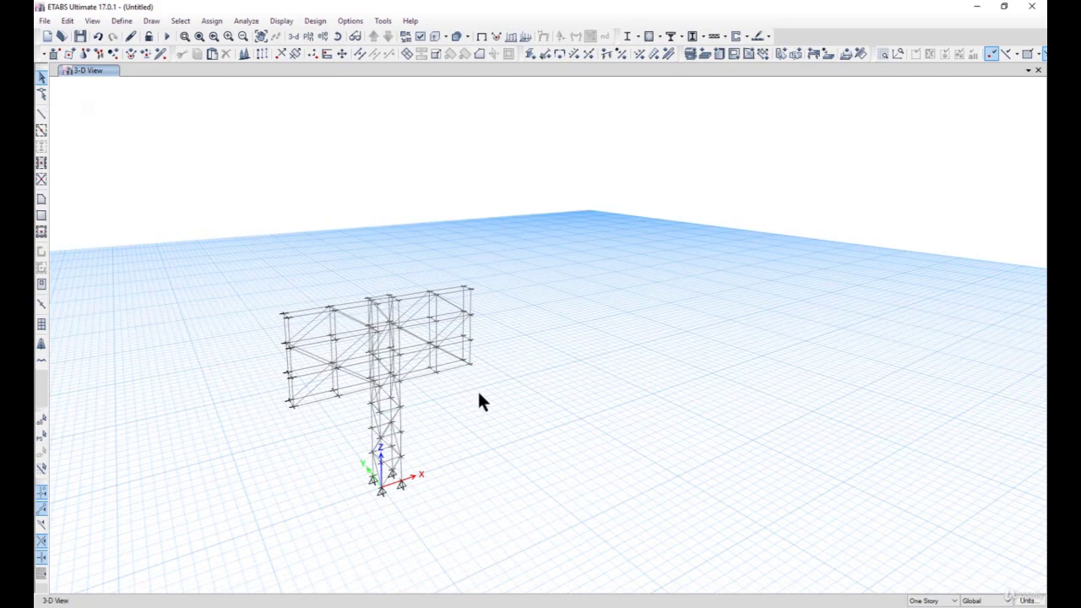
middle_click_drag(455, 386, 501, 389, "shift")
scroll(509, 387, "up", 3)
scroll(478, 321, "down", 3)
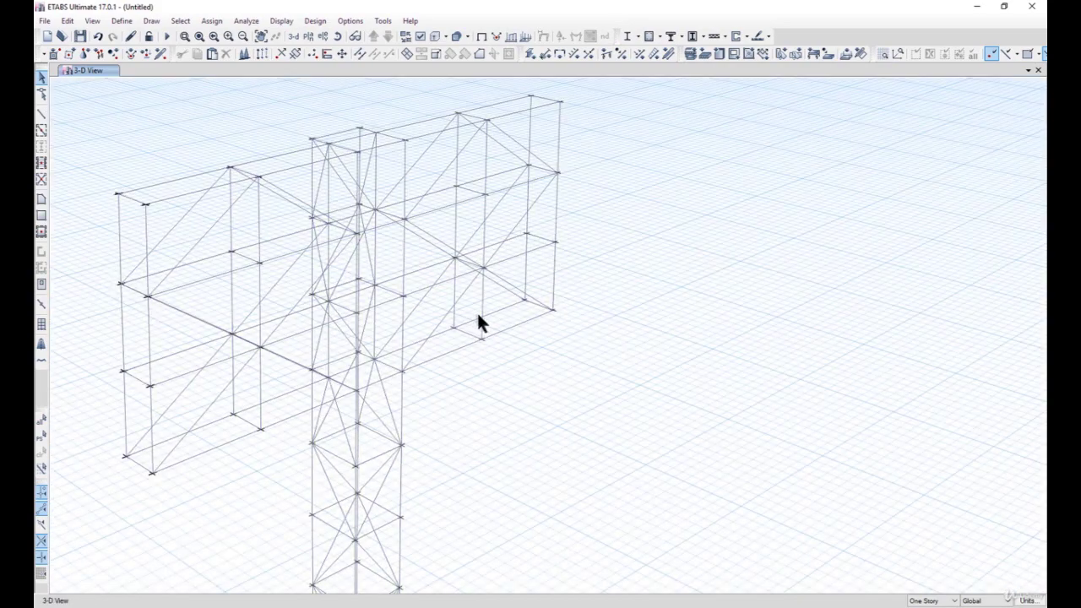